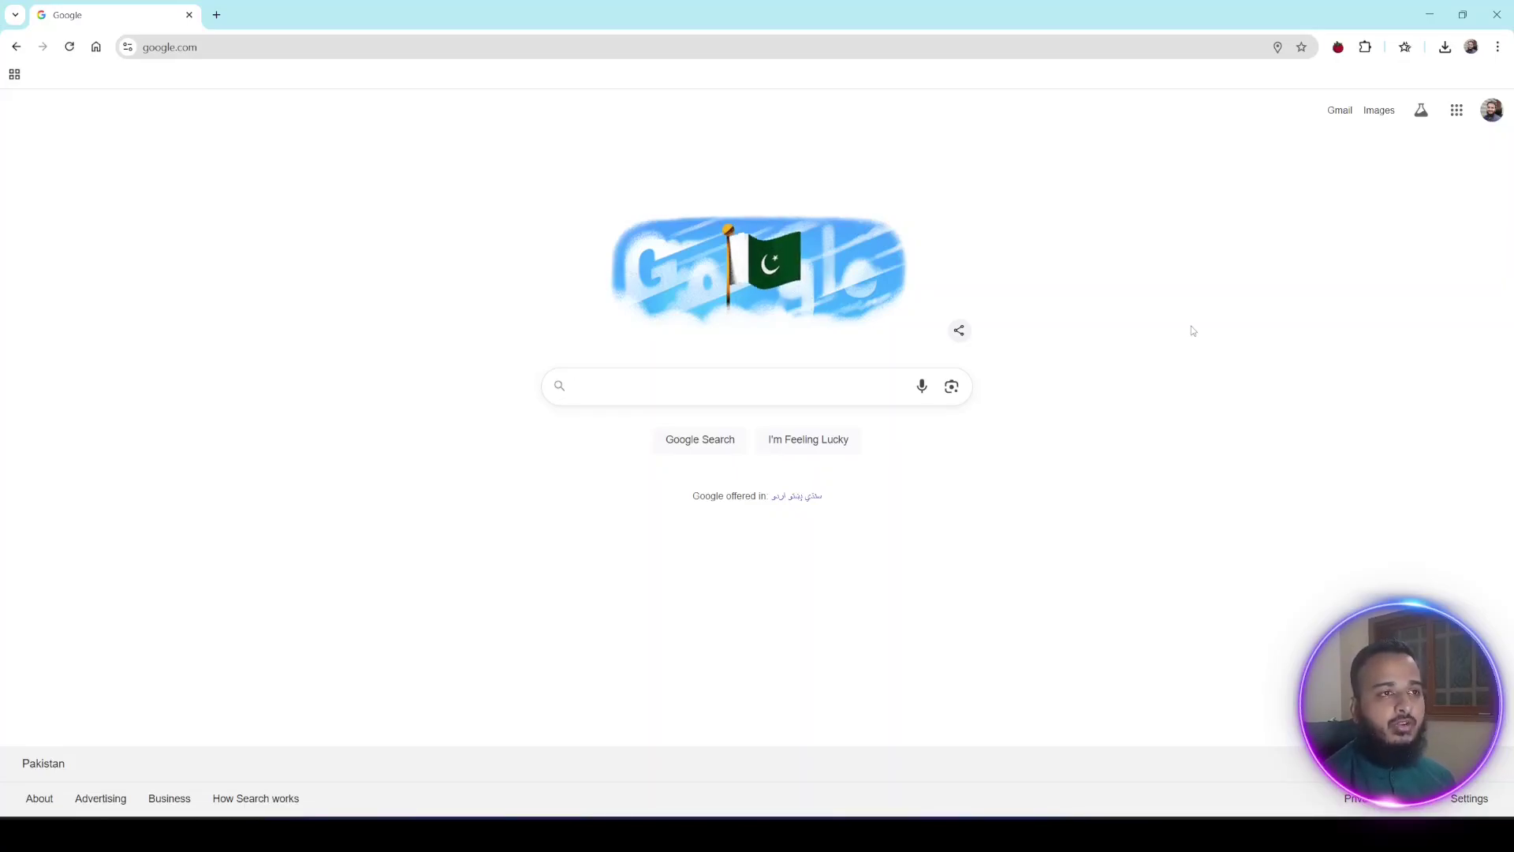
# Search Google for monsterasp.net and open the MonsterASP.NET hosting website
pyautogui.hotkey('ctrl', 'f')
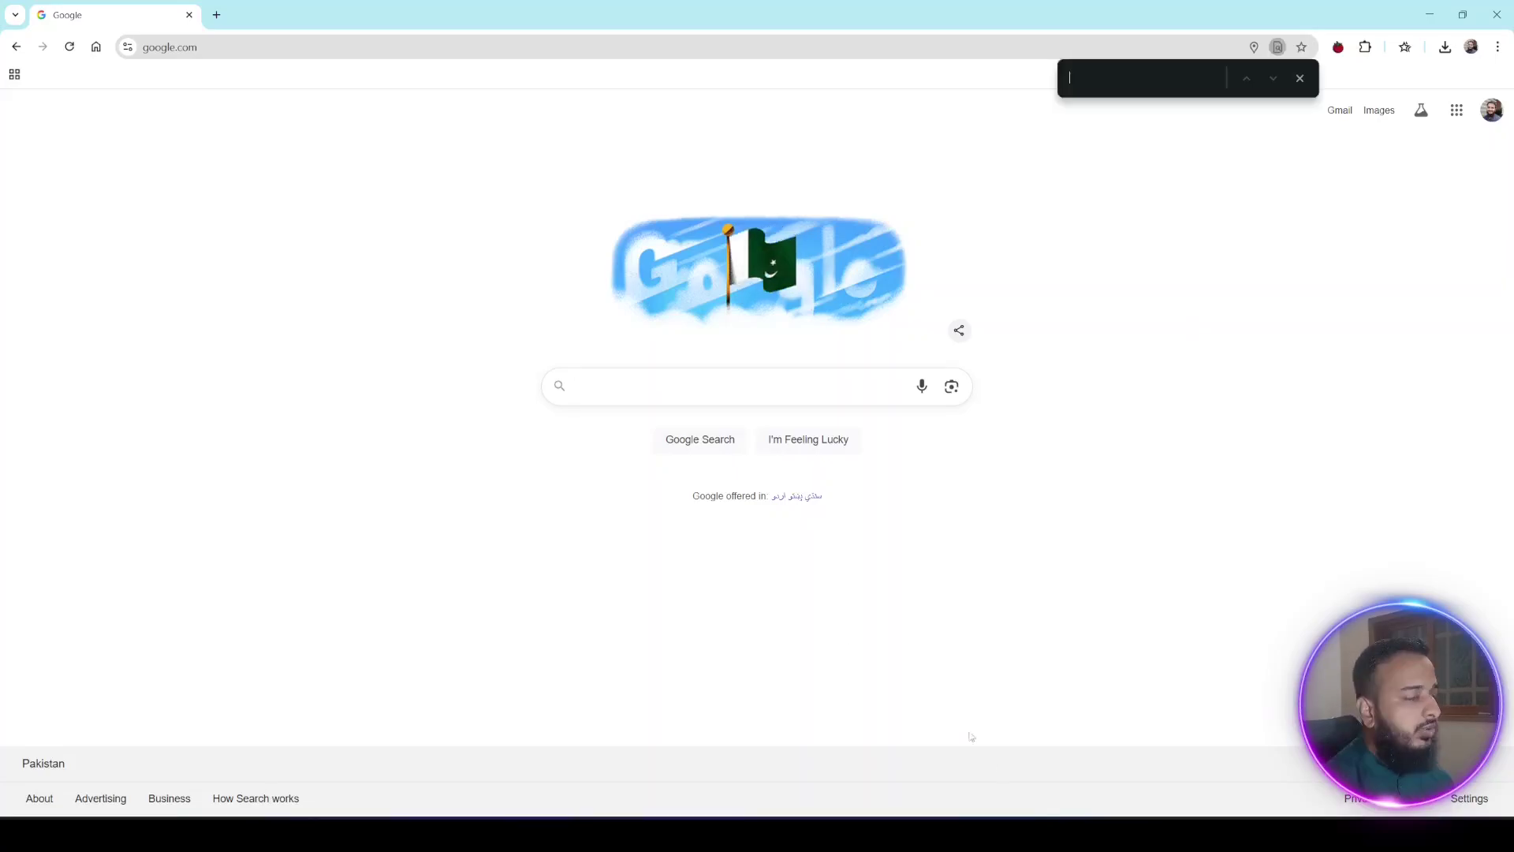
pyautogui.click(693, 383)
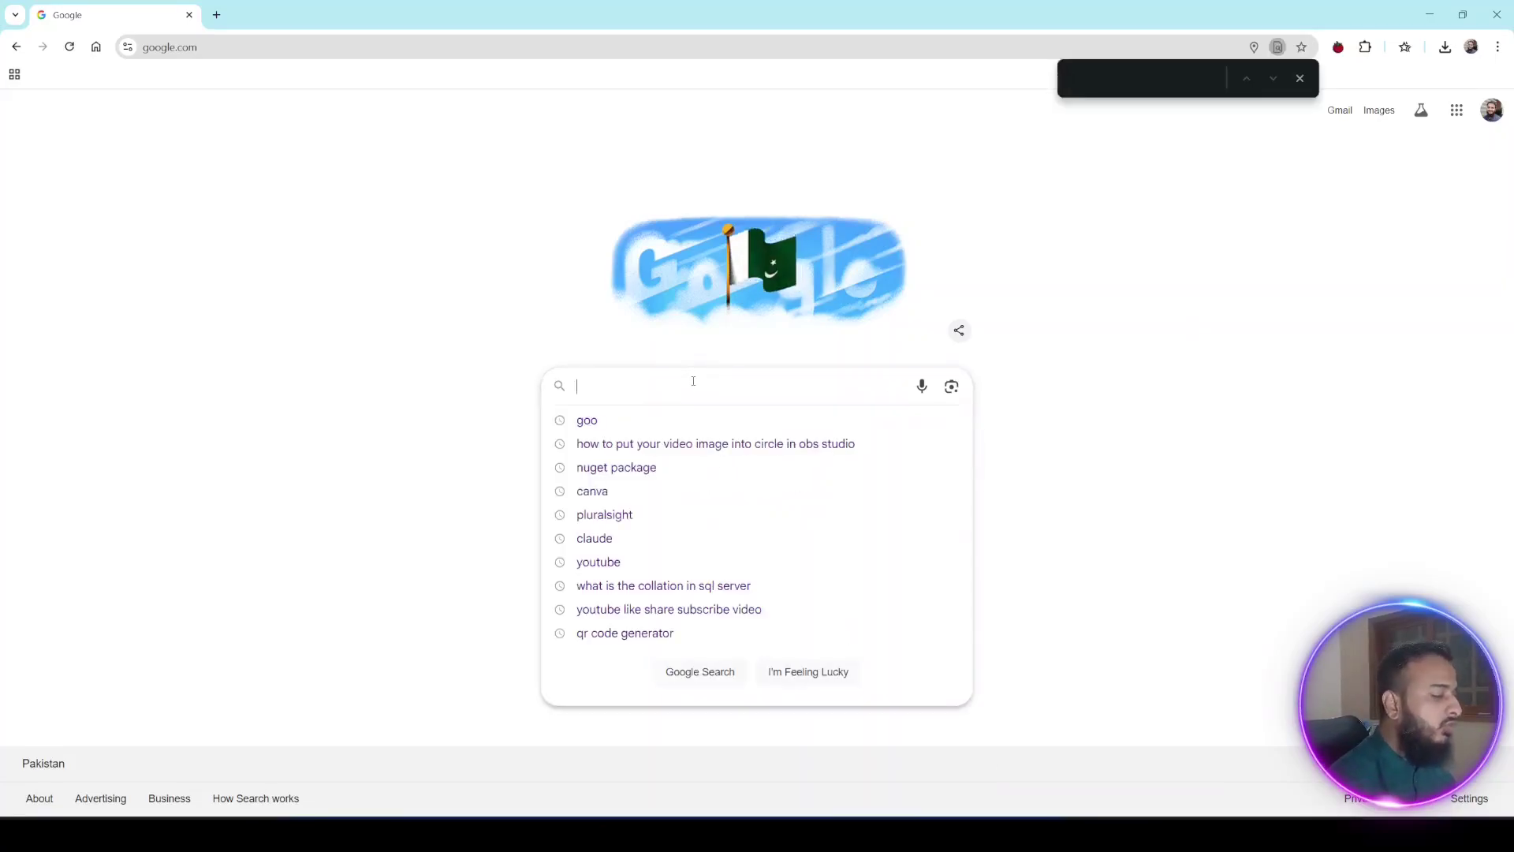
pyautogui.write('monsterapsp.net')
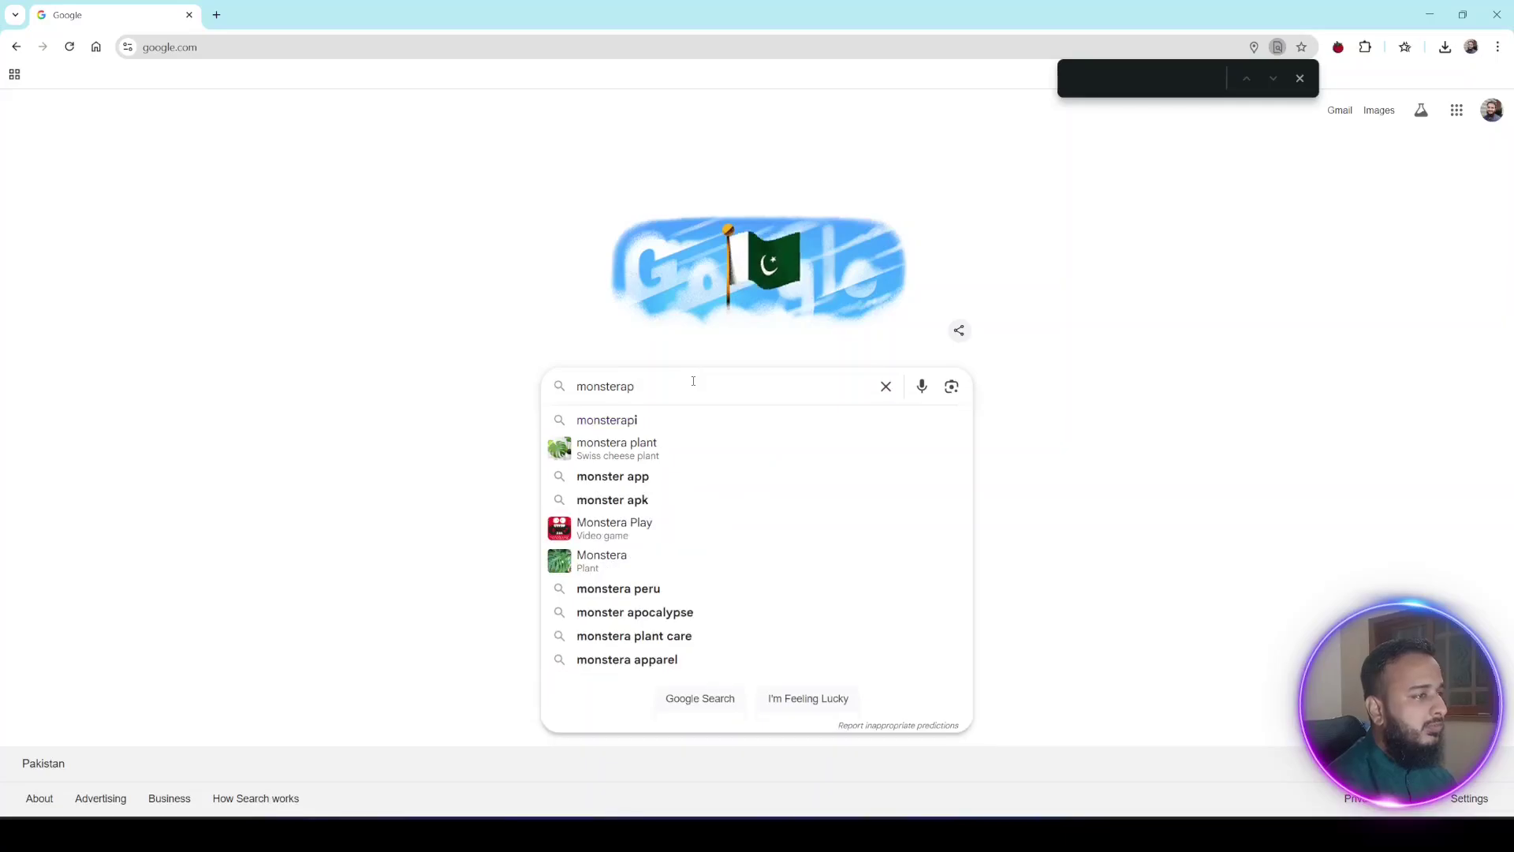
pyautogui.press('Return')
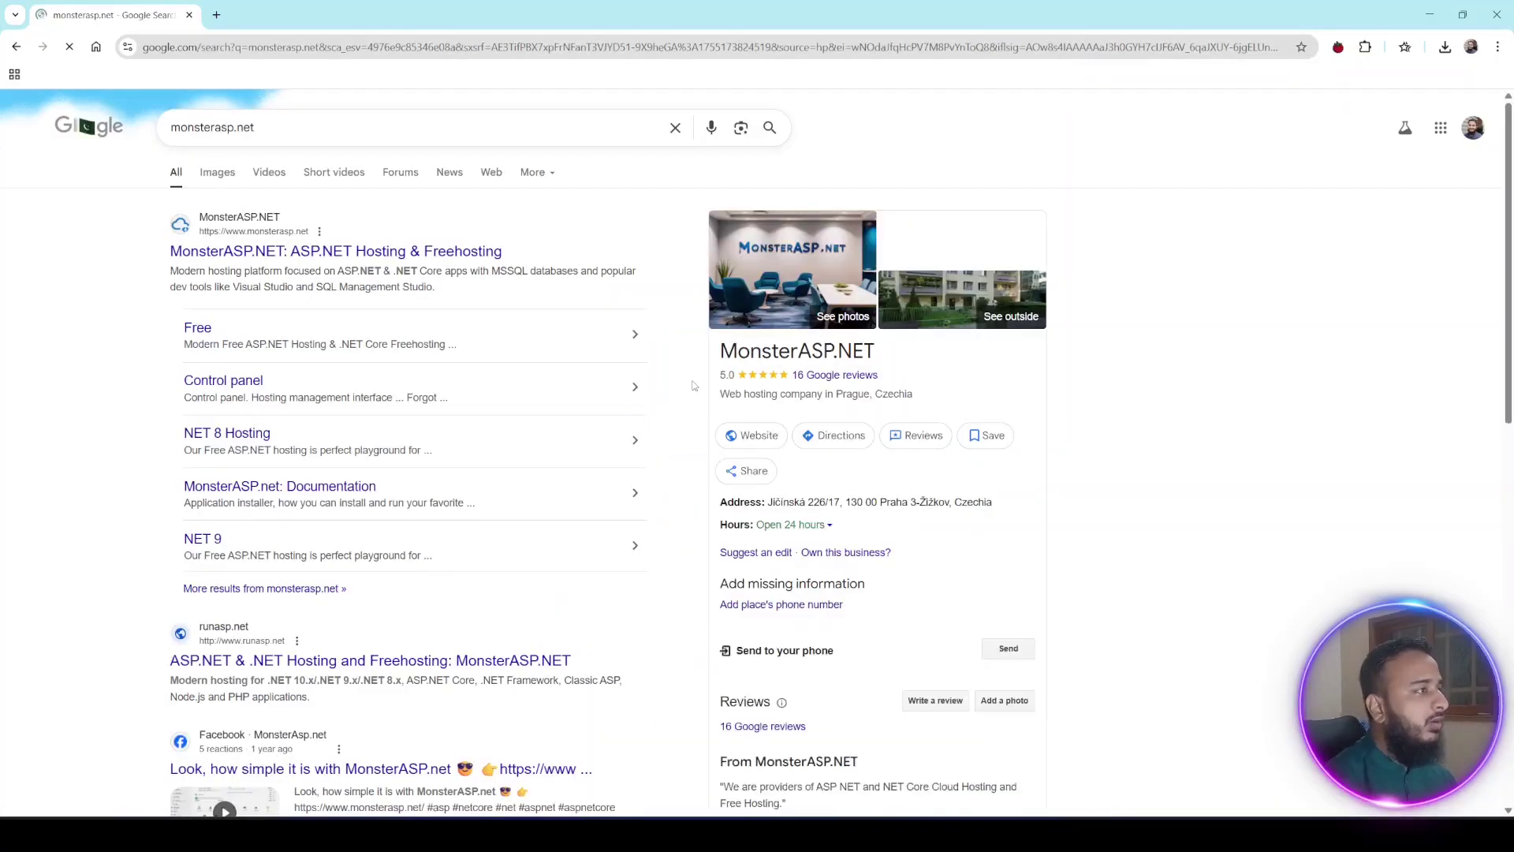
pyautogui.click(319, 252)
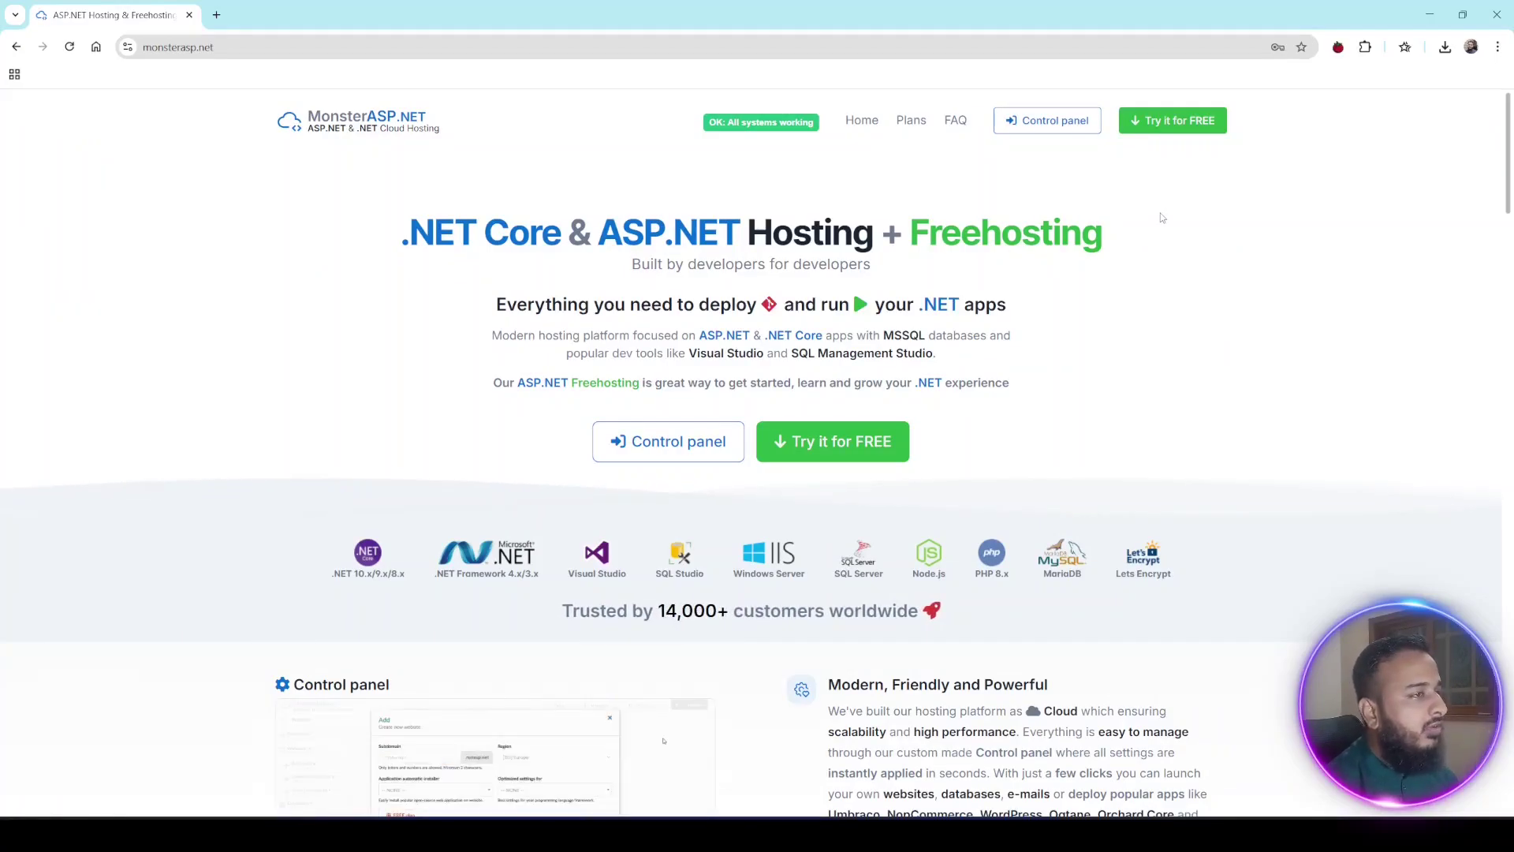
# Go from the free sign-up form to the control panel login and log in with the saved account credentials
pyautogui.click(1191, 122)
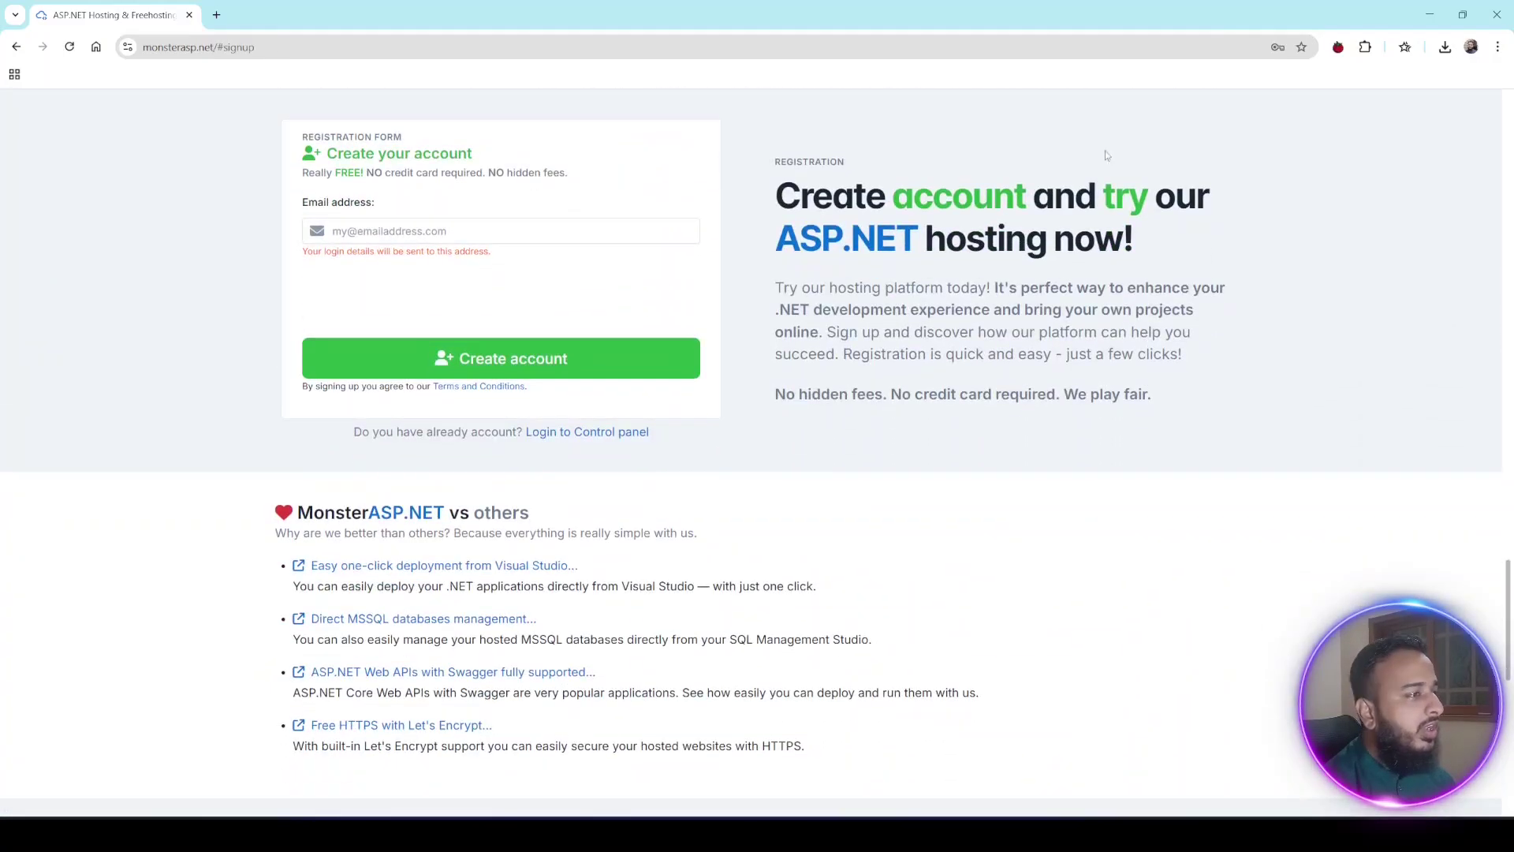
pyautogui.click(389, 228)
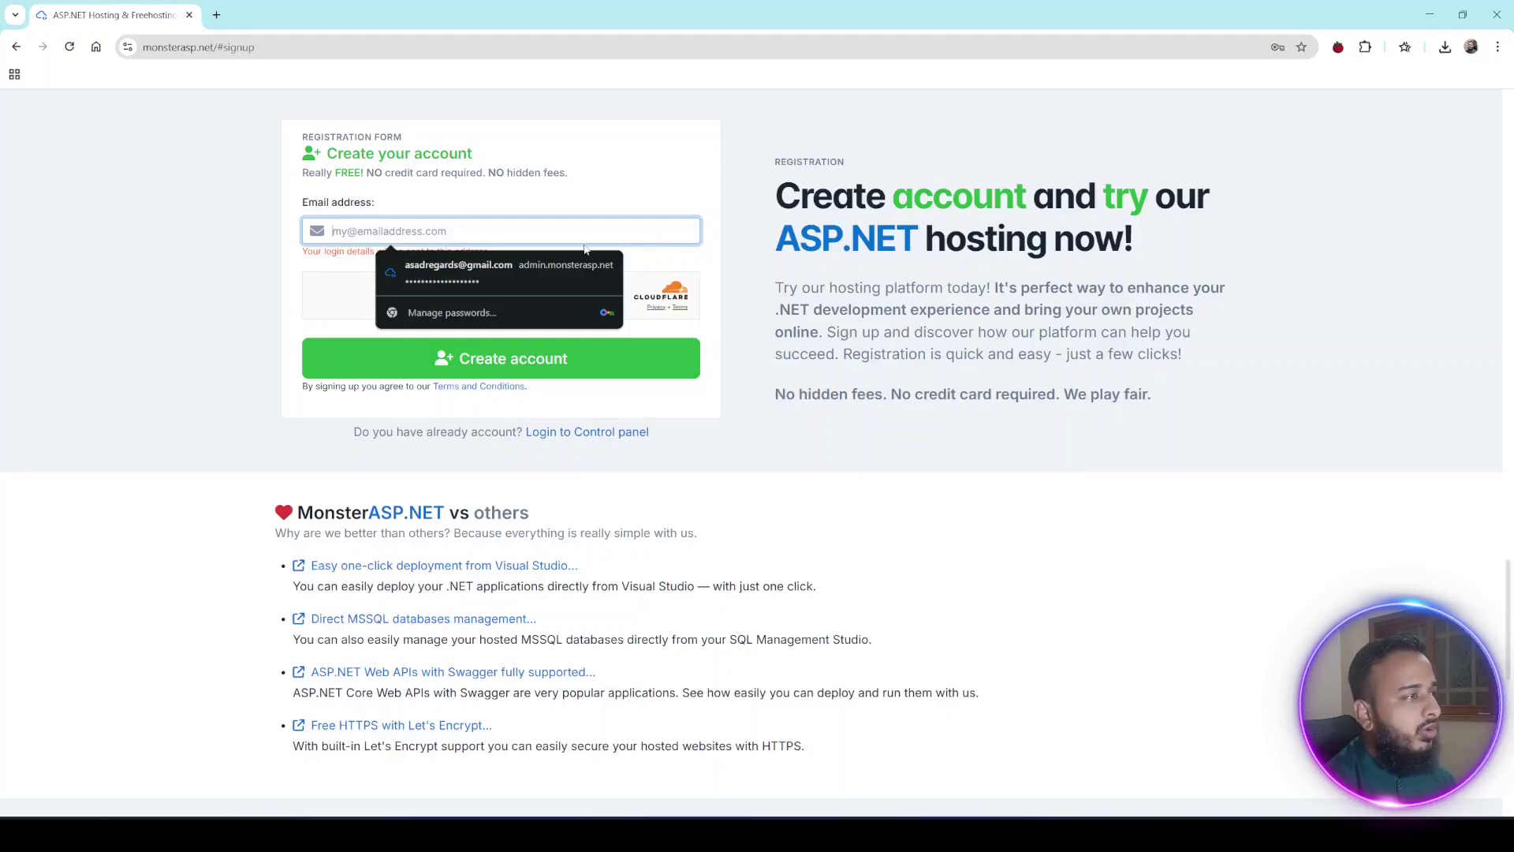
pyautogui.click(623, 436)
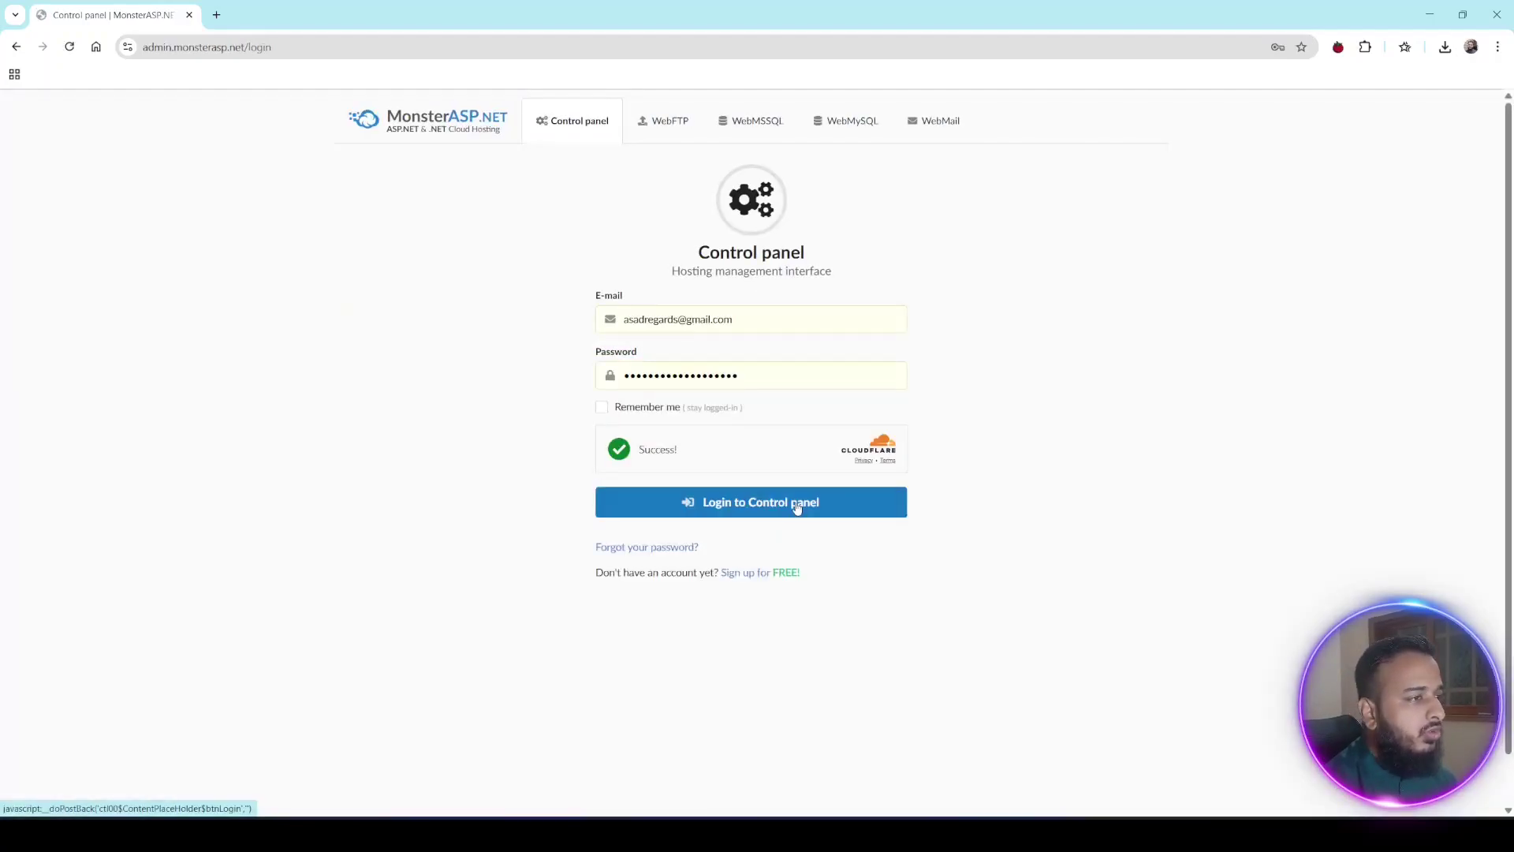
pyautogui.click(797, 503)
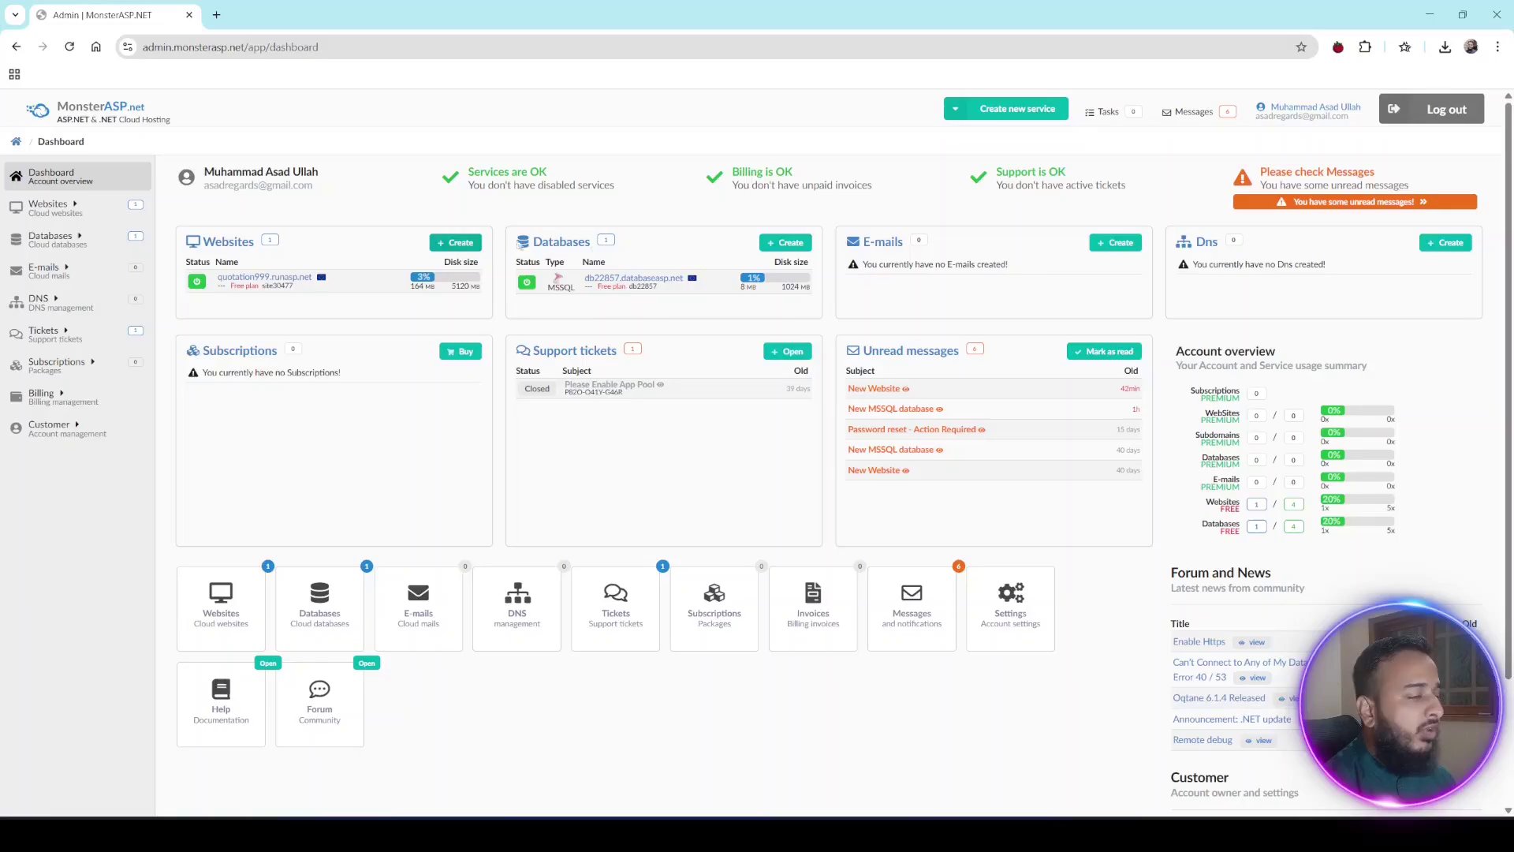
# Create a new database on the FREE plan with type SQL Server 2022 (MSSQL) in the Europe datacenter
pyautogui.click(802, 244)
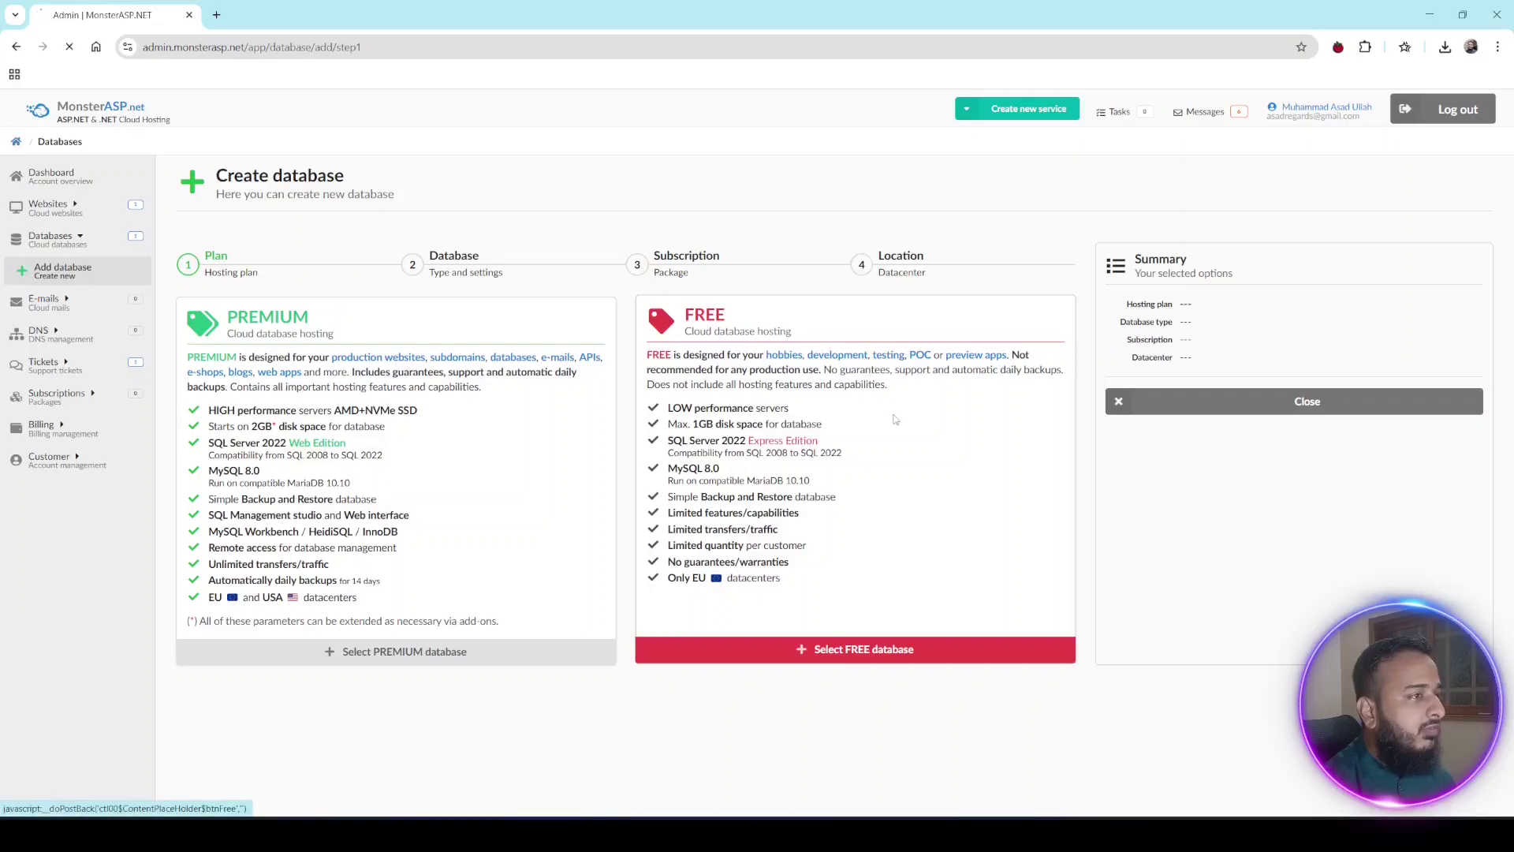
pyautogui.click(896, 419)
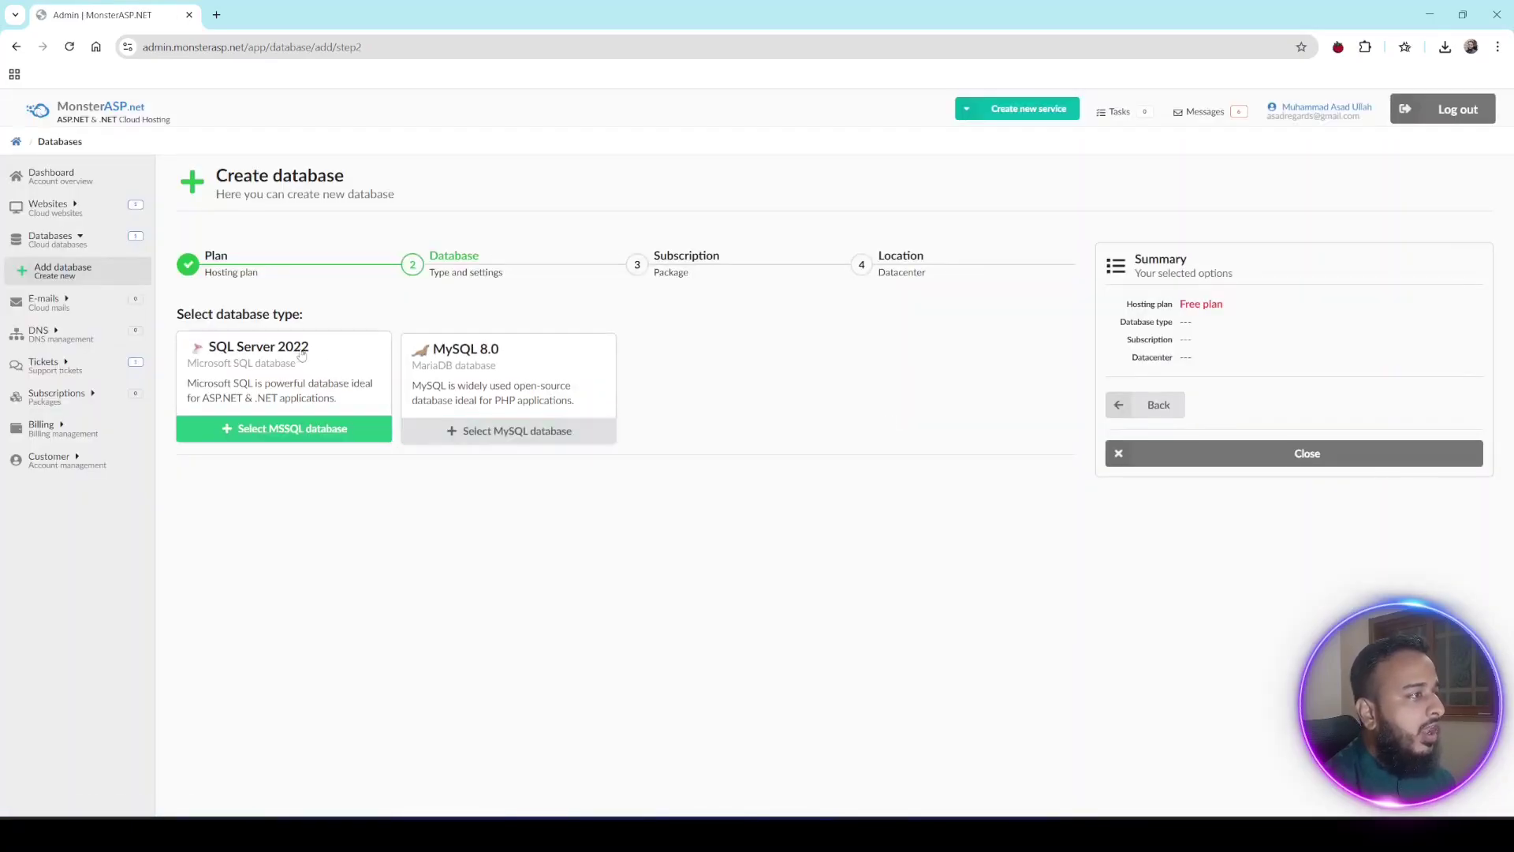
pyautogui.click(267, 366)
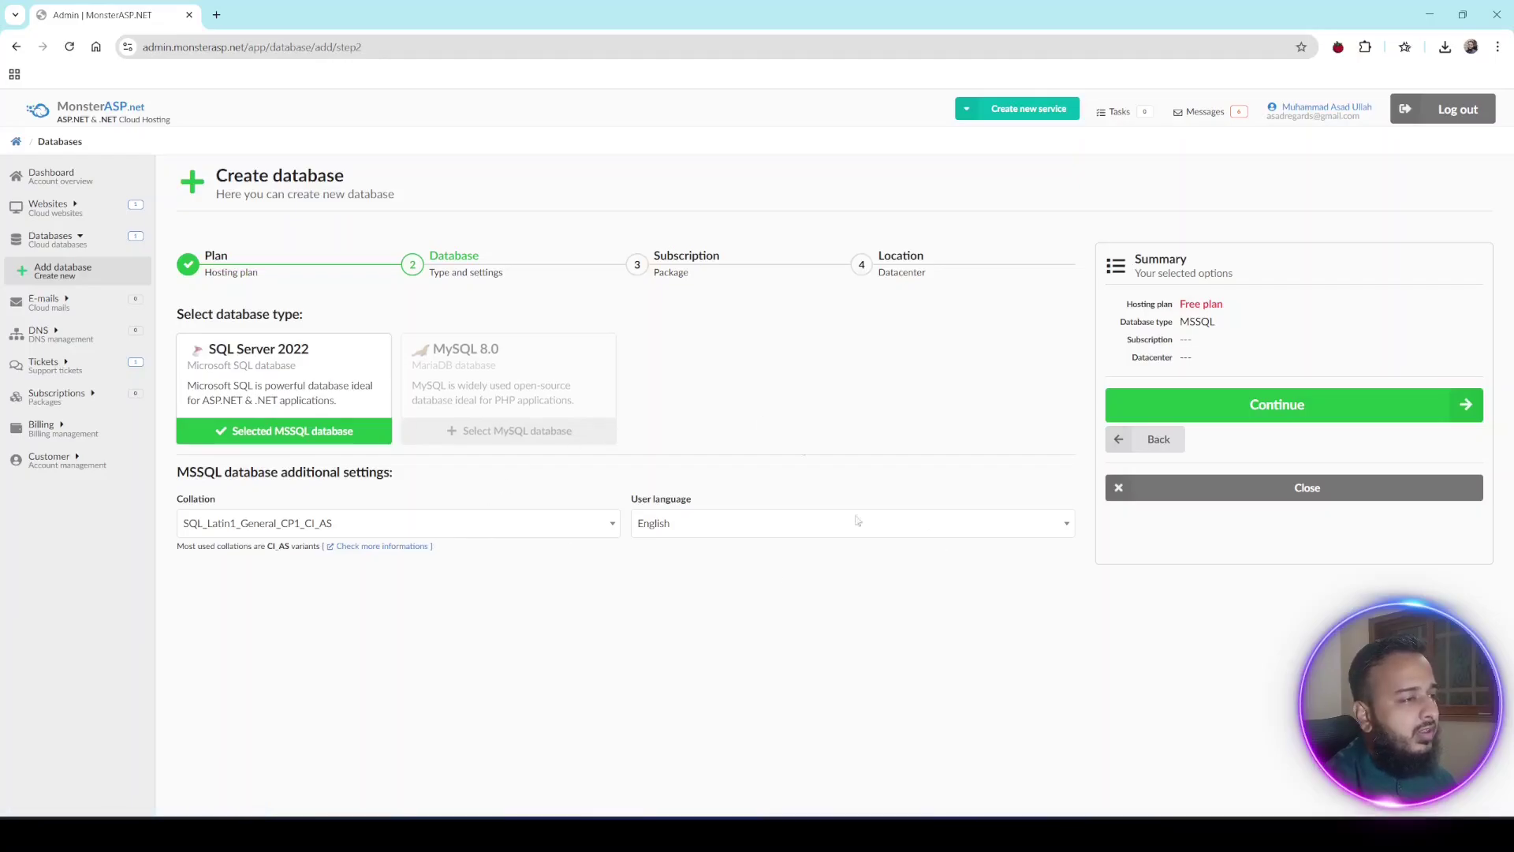
pyautogui.click(1303, 406)
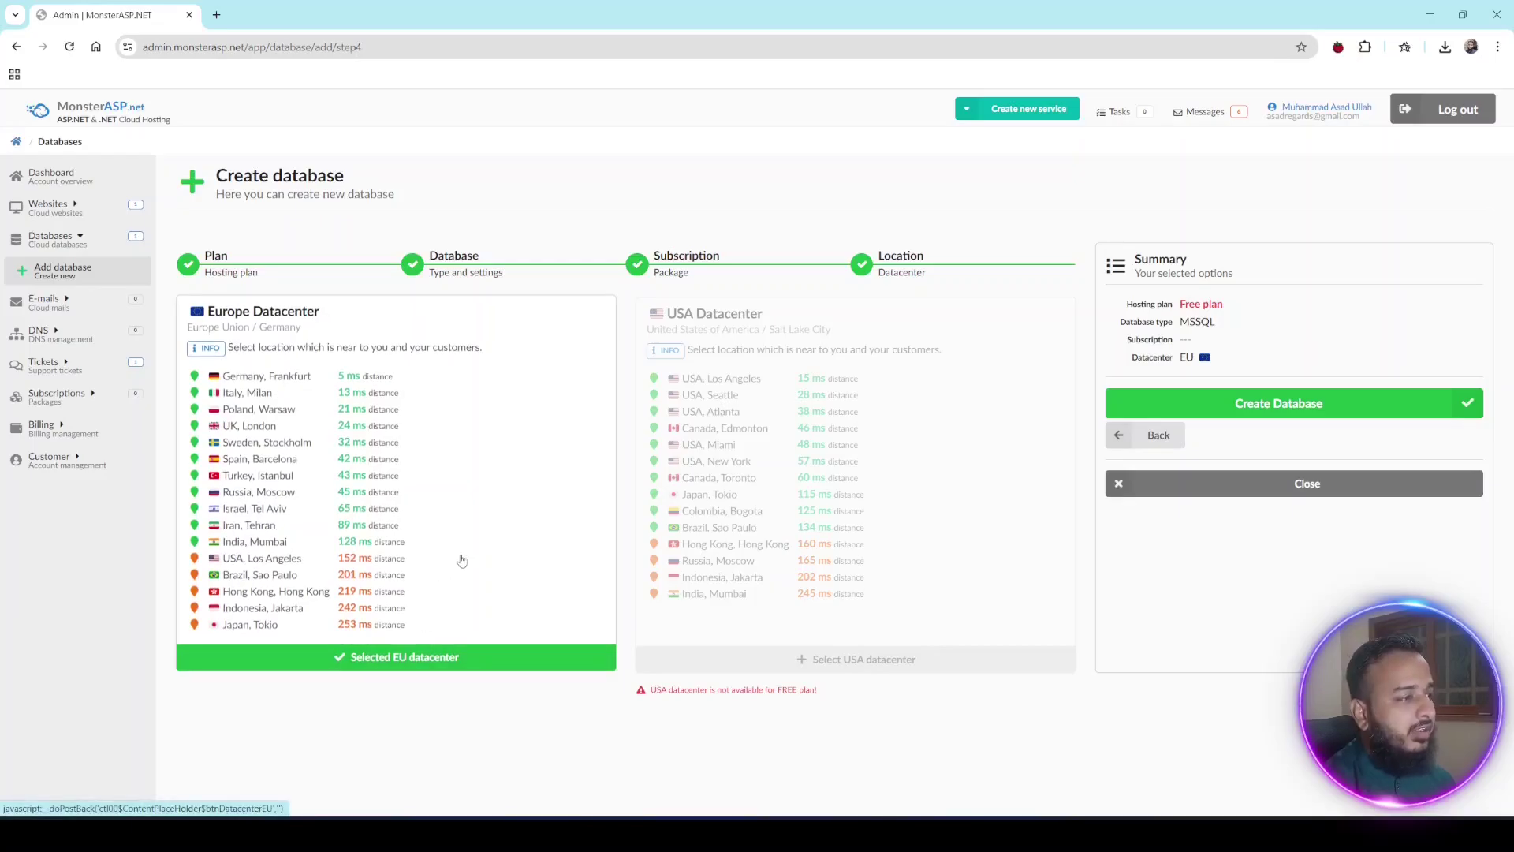
pyautogui.click(1305, 407)
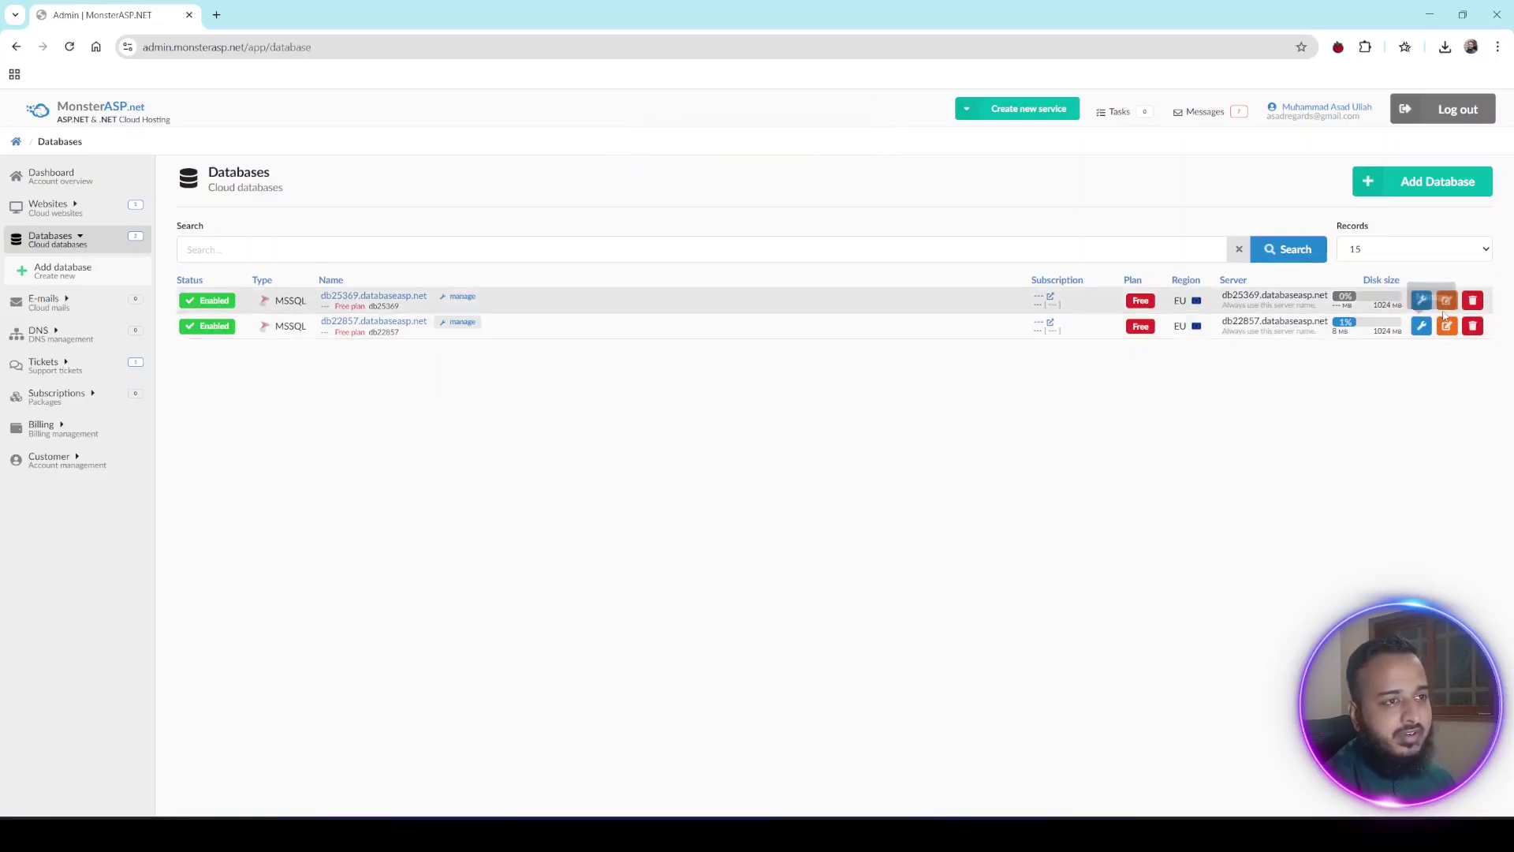
# Open the management page of the new db25369 database and enable its remote access for SSMS
pyautogui.click(1421, 302)
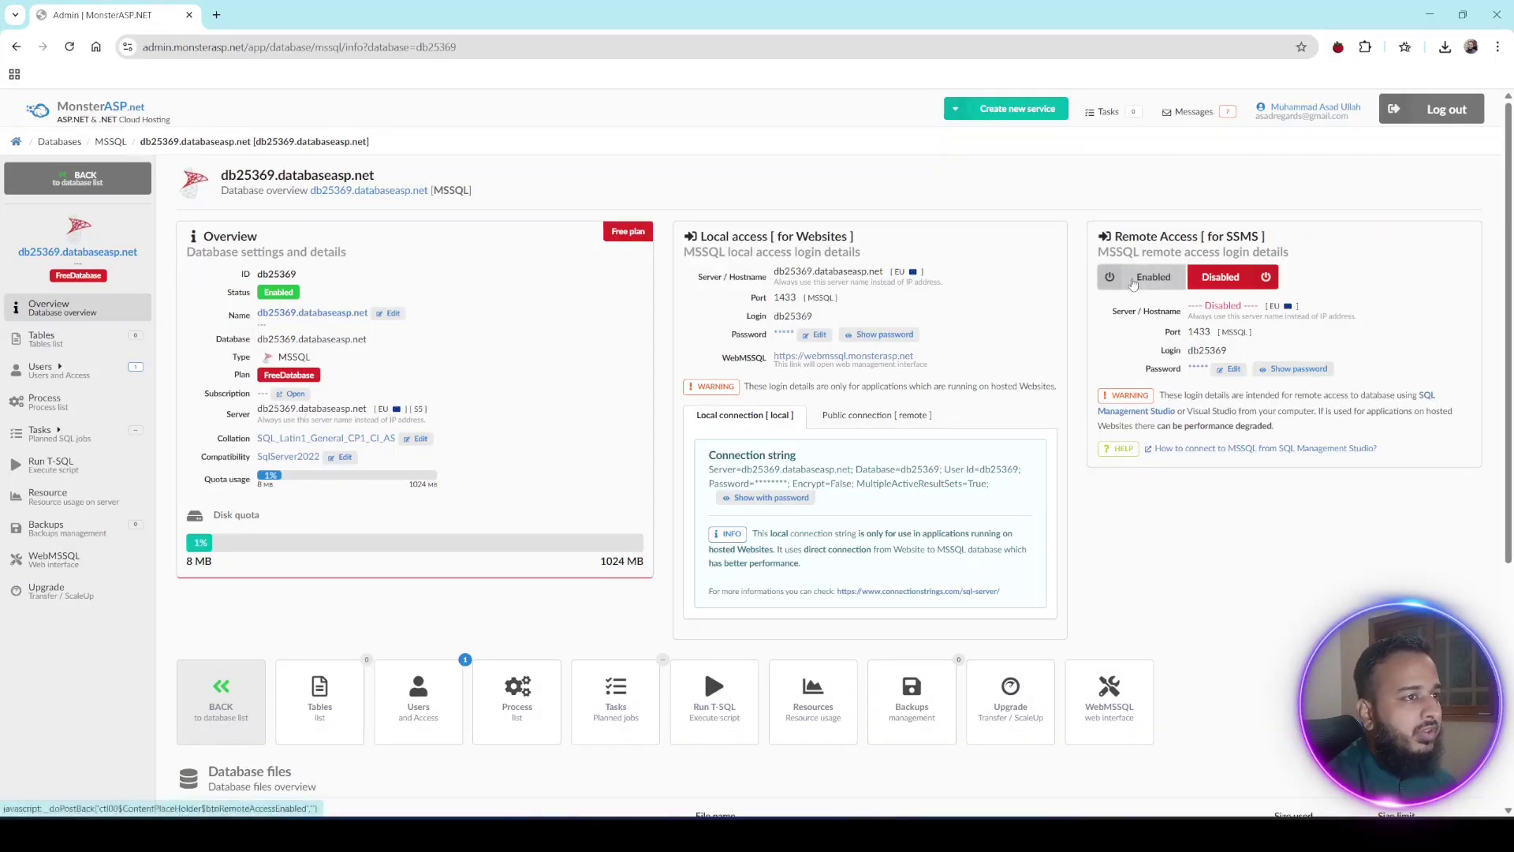
pyautogui.click(1134, 280)
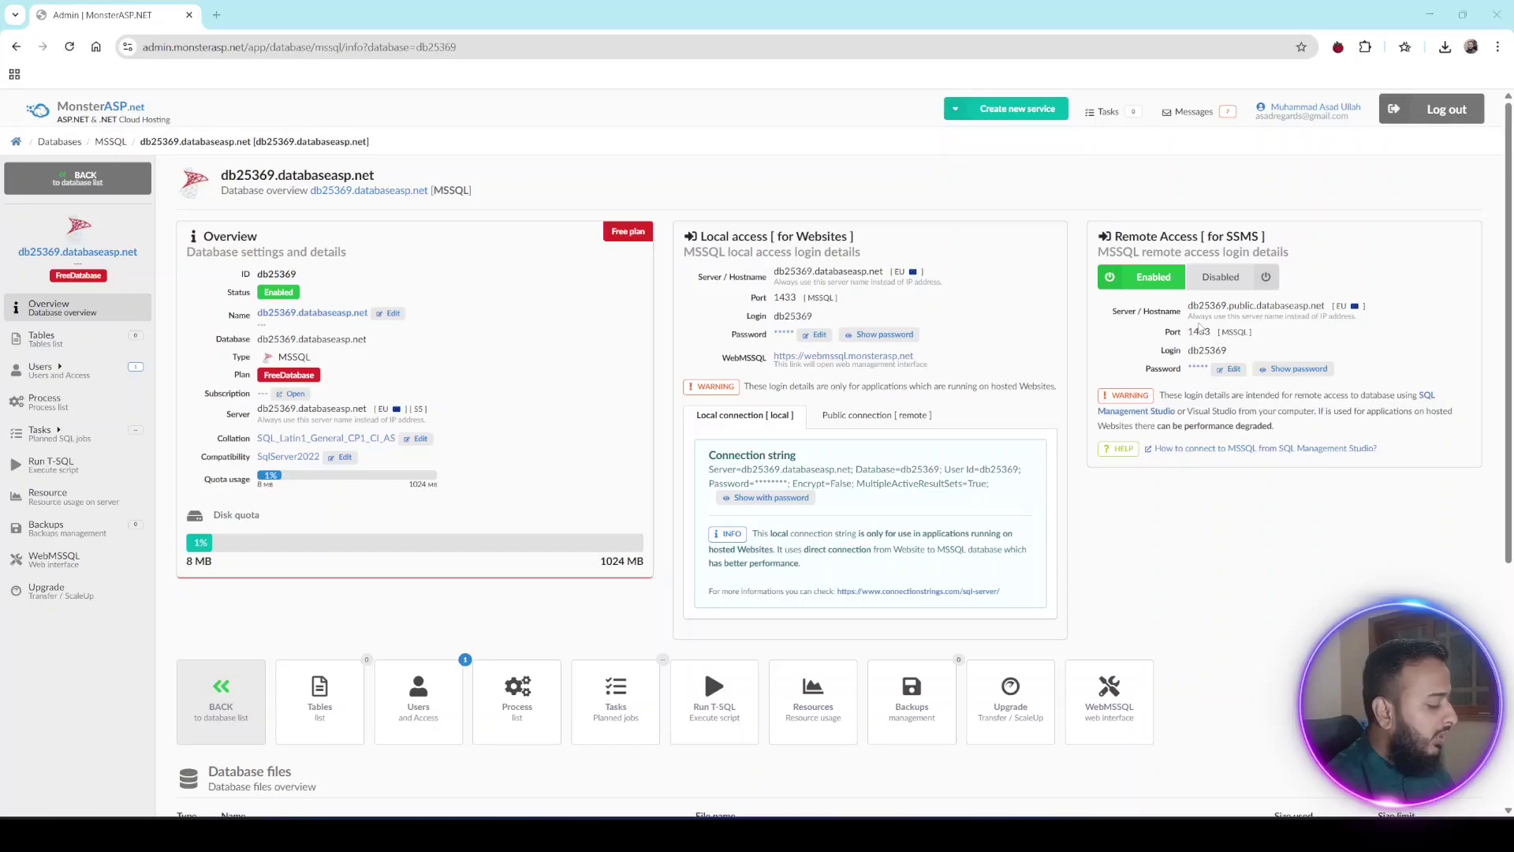
# Search Windows for sql and launch SQL Server Management Studio 20
pyautogui.press('super')
pyautogui.write('sql')
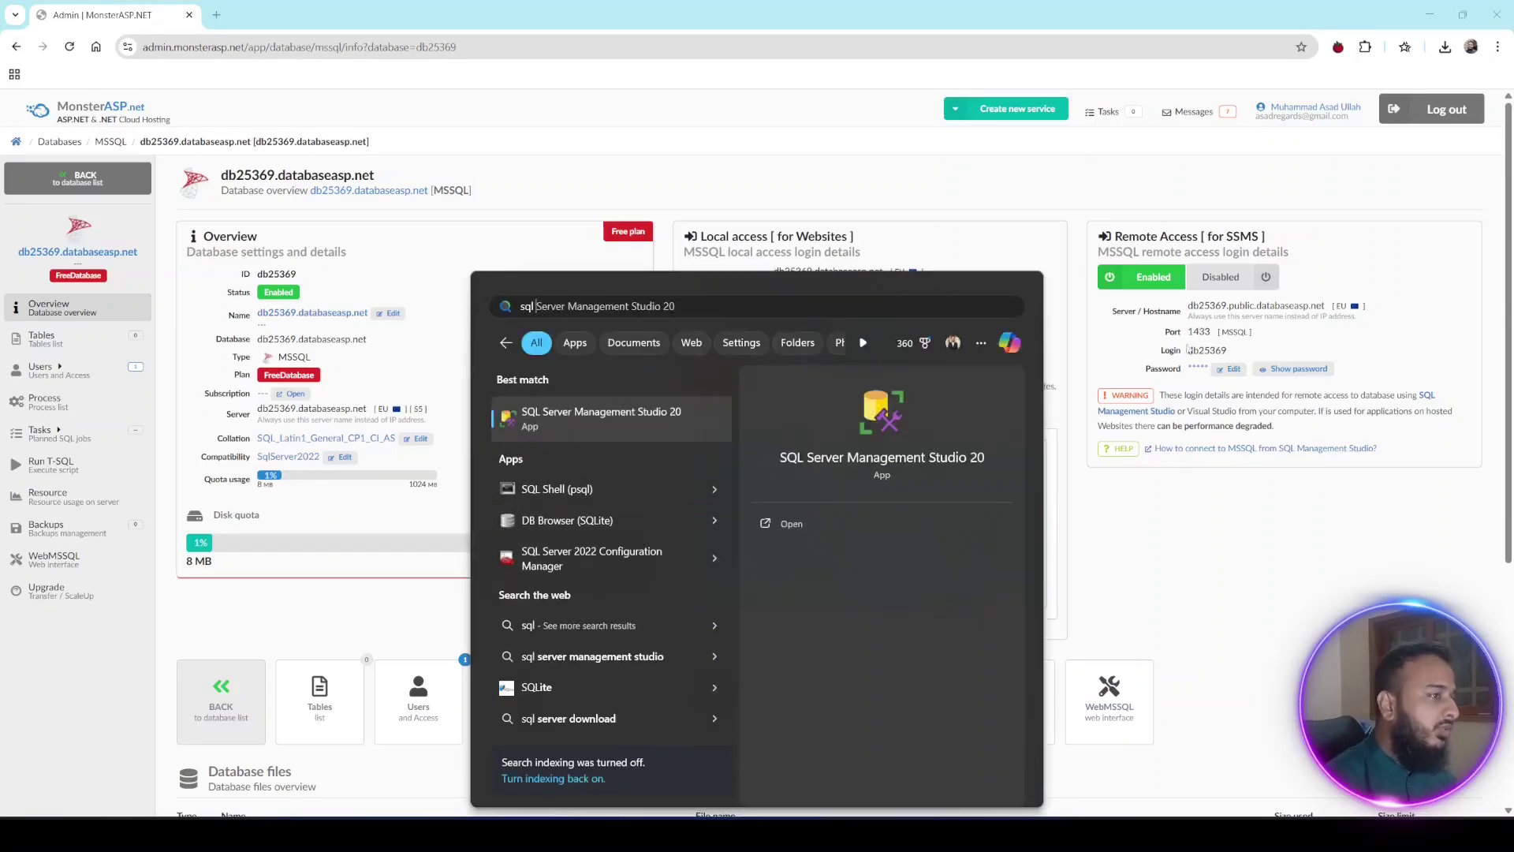
pyautogui.press('Return')
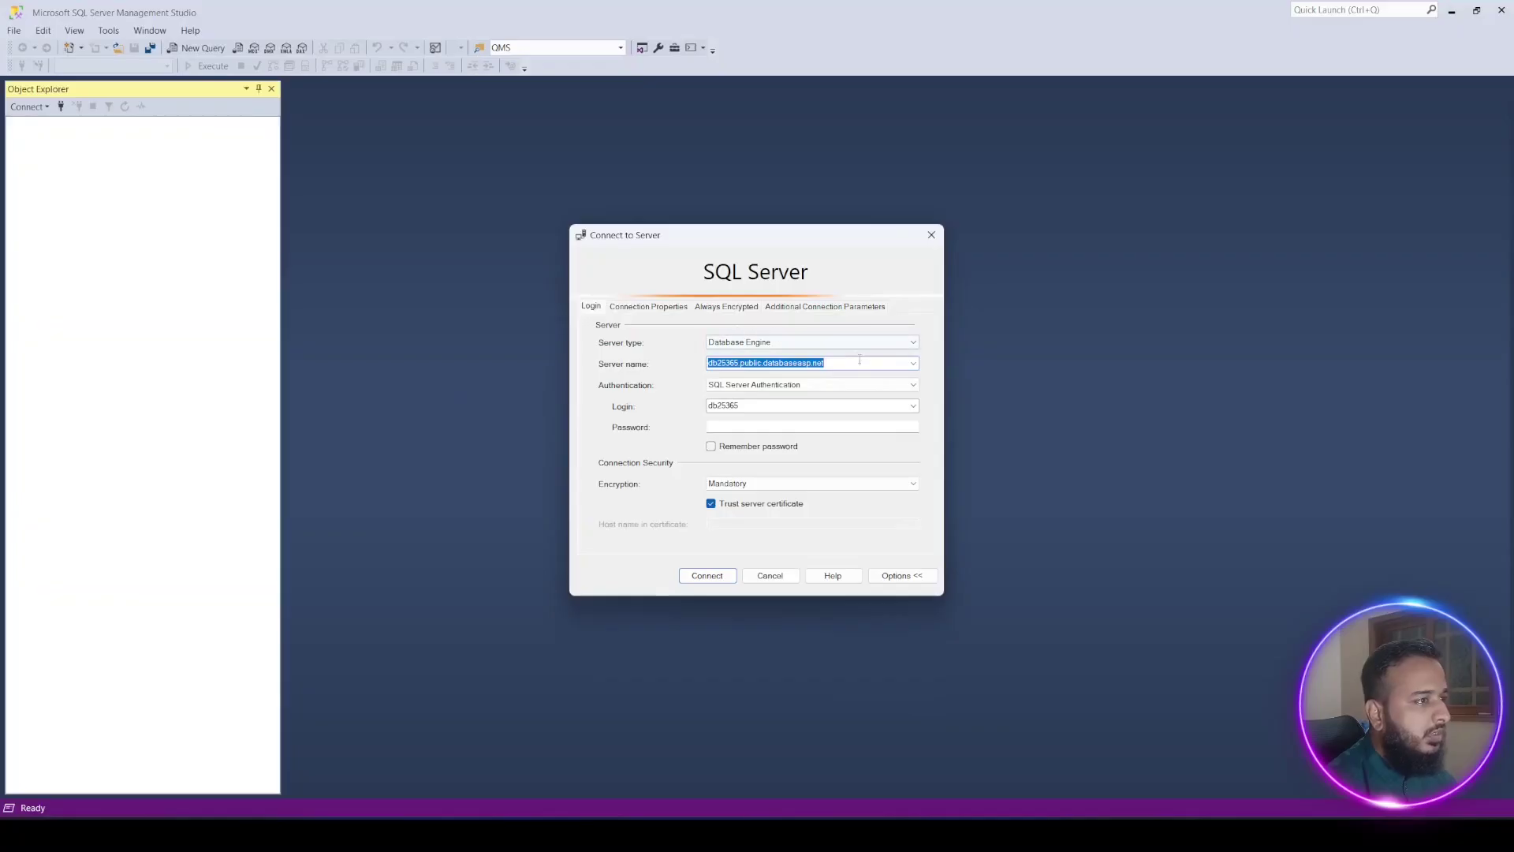
# Copy the remote access hostname from the hosting control panel and set the SSMS server name to db25369.public.databaseasp.net, without leading spaces
pyautogui.hotkey('alt', 'Tab')
pyautogui.press('Tab')
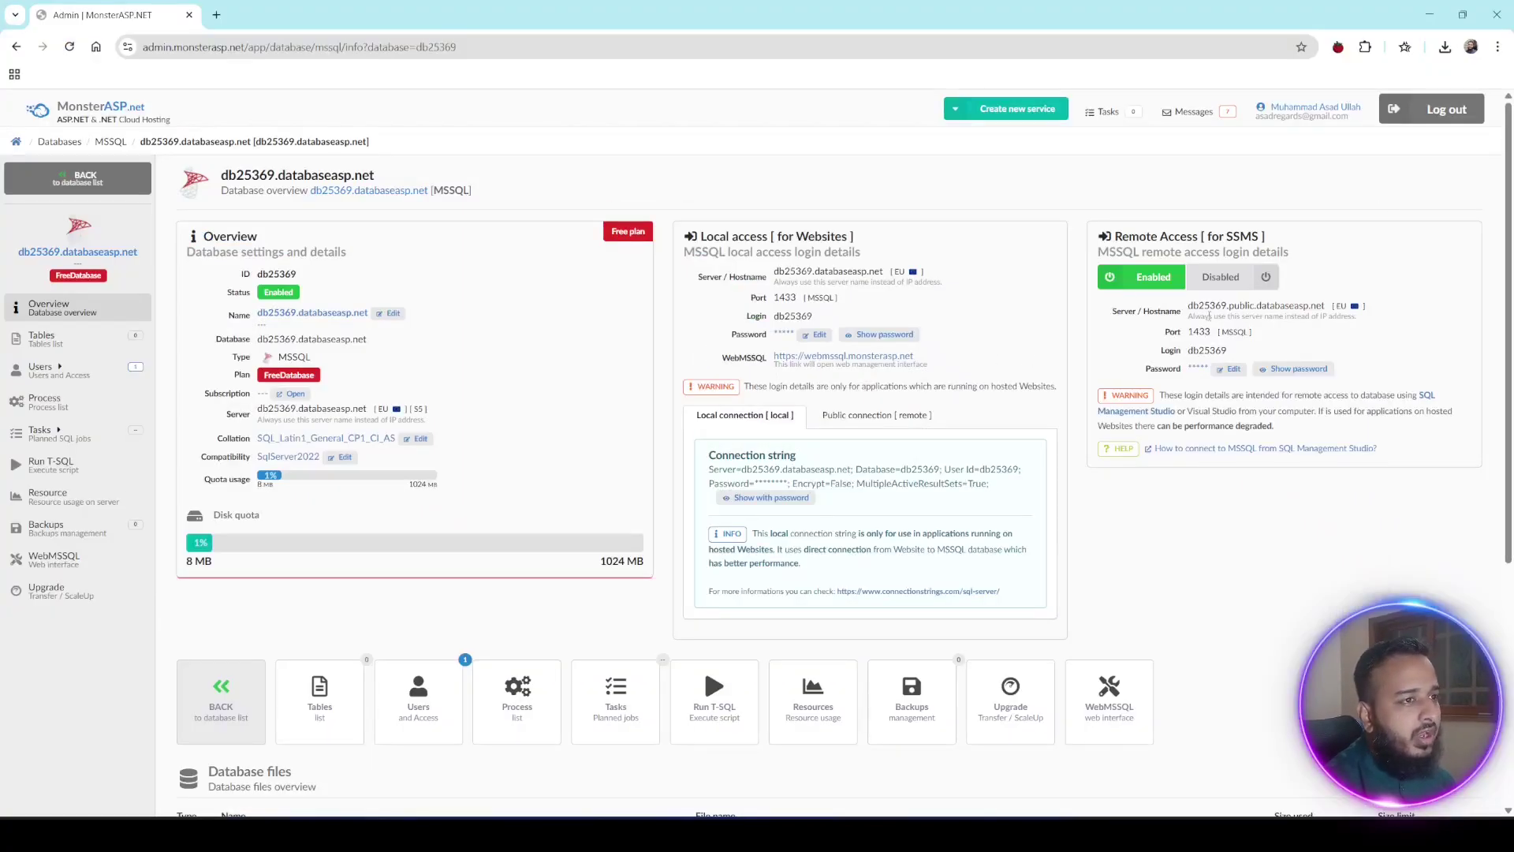
pyautogui.moveTo(1188, 307); pyautogui.dragTo(1332, 308)
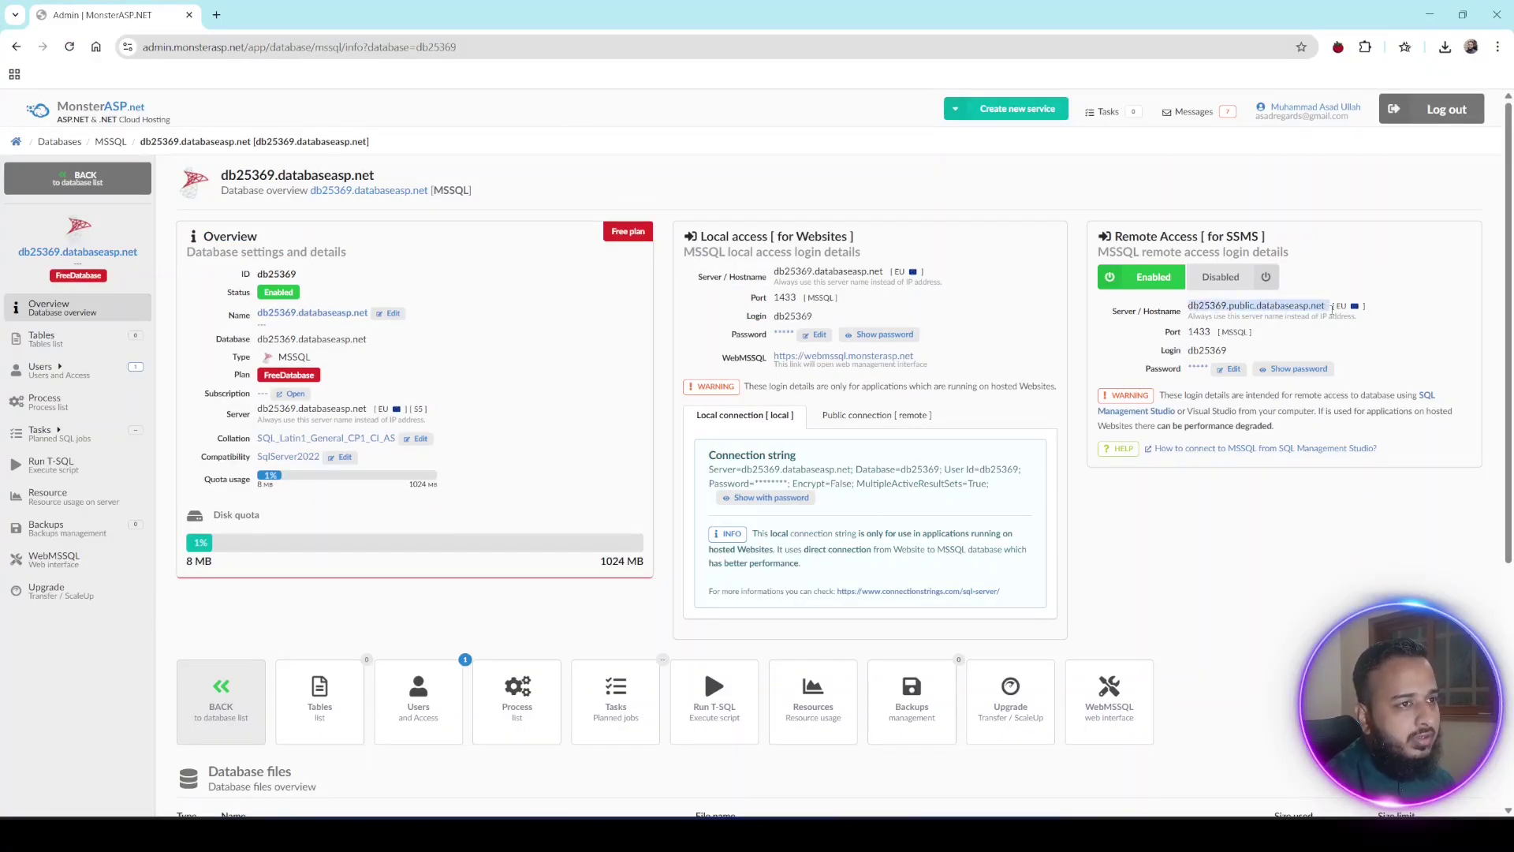
pyautogui.rightClick(1297, 306)
pyautogui.click(1246, 320)
pyautogui.hotkey('alt', 'Tab')
pyautogui.press('Tab')
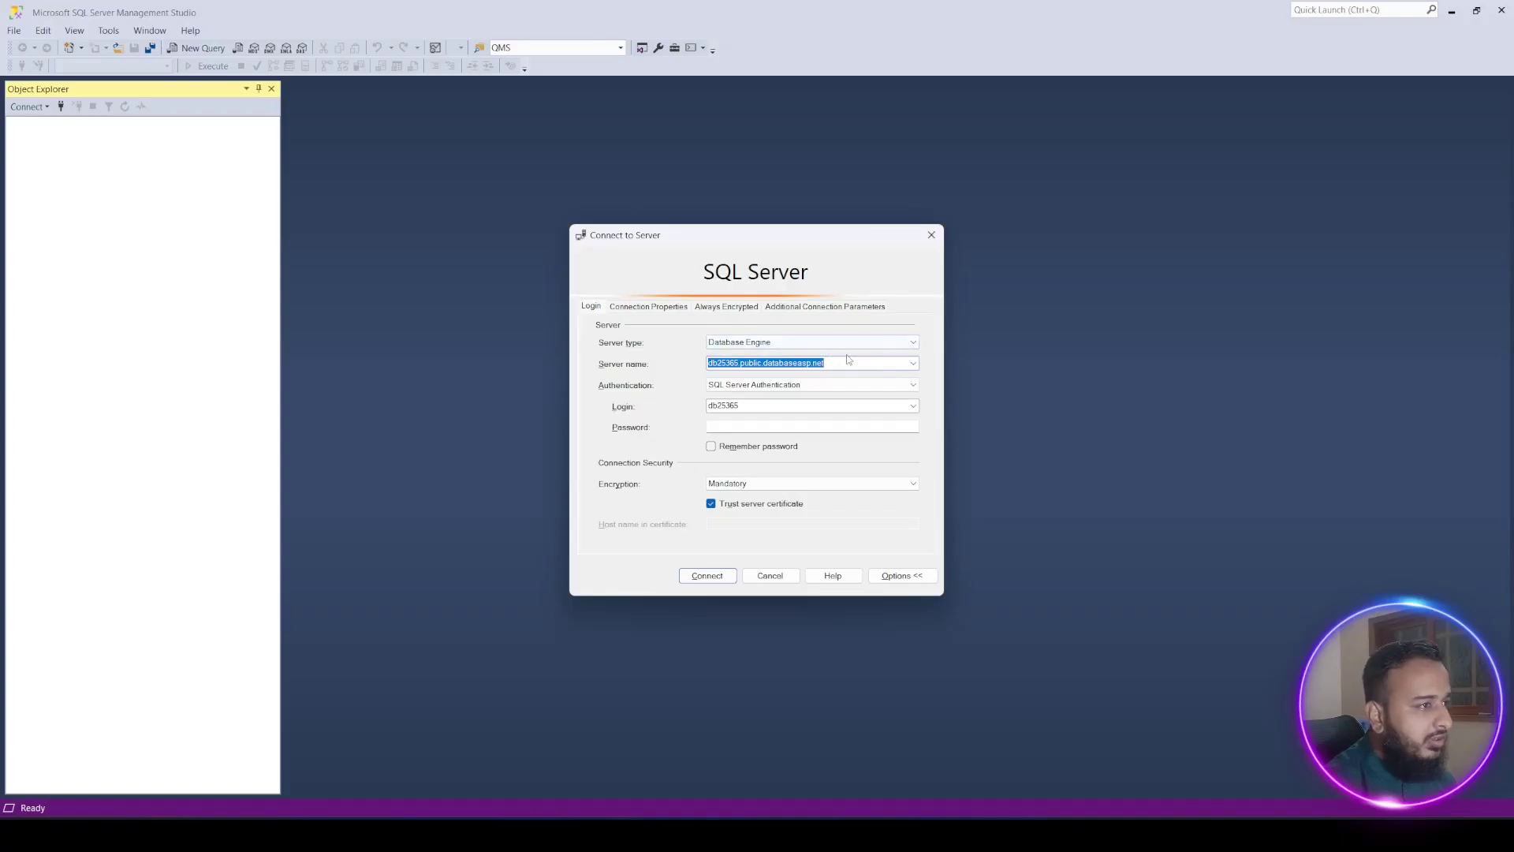
pyautogui.hotkey('ctrl', 'v')
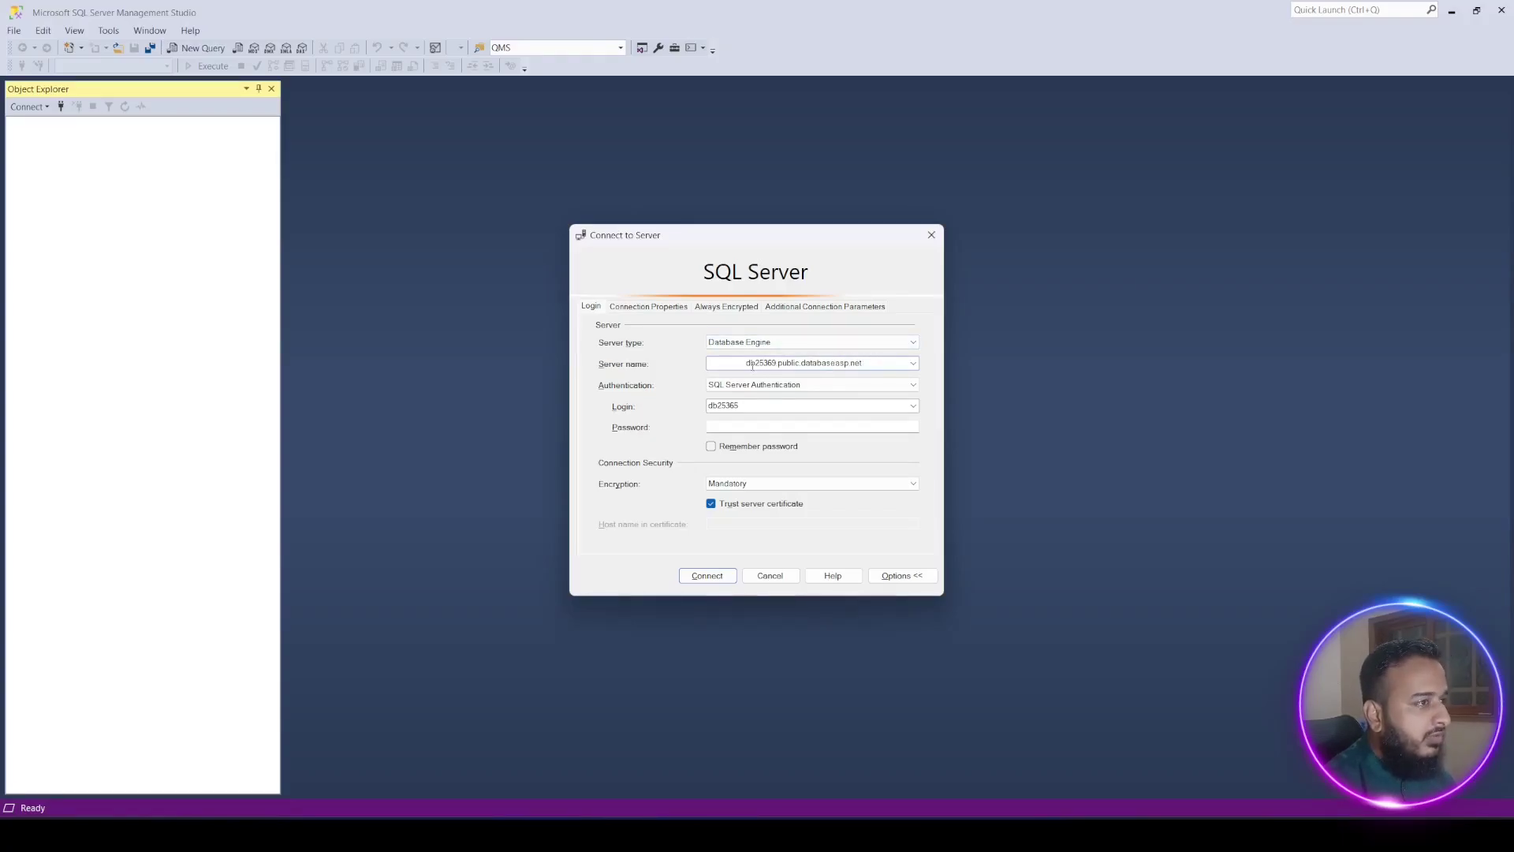
pyautogui.click(746, 363)
pyautogui.press('BackSpace')
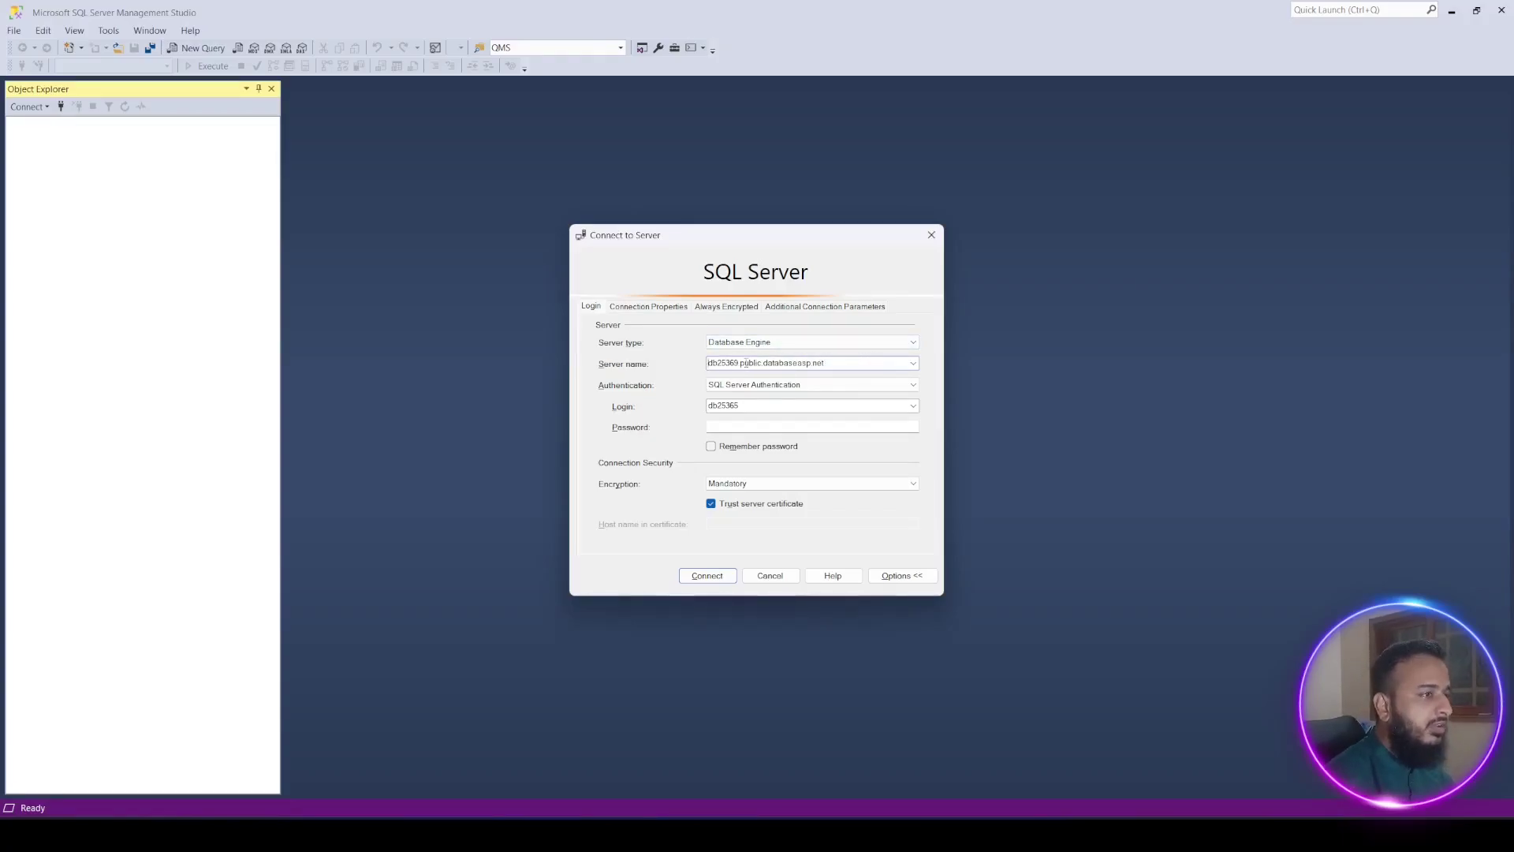
# Choose SQL Server Authentication and fill in the database login copied from the hosting control panel's remote access details
pyautogui.click(825, 386)
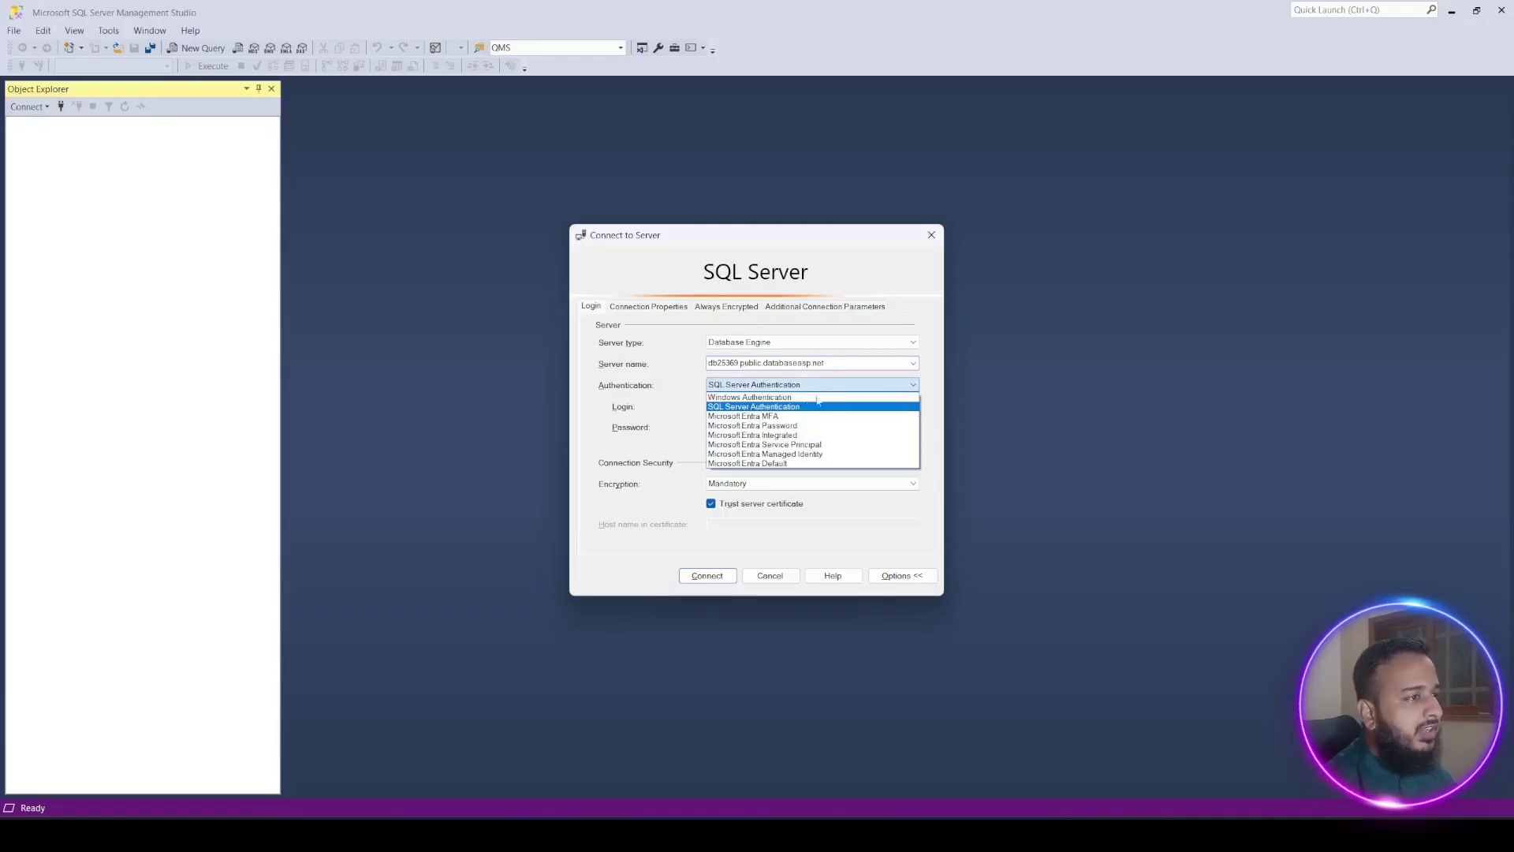
pyautogui.click(795, 407)
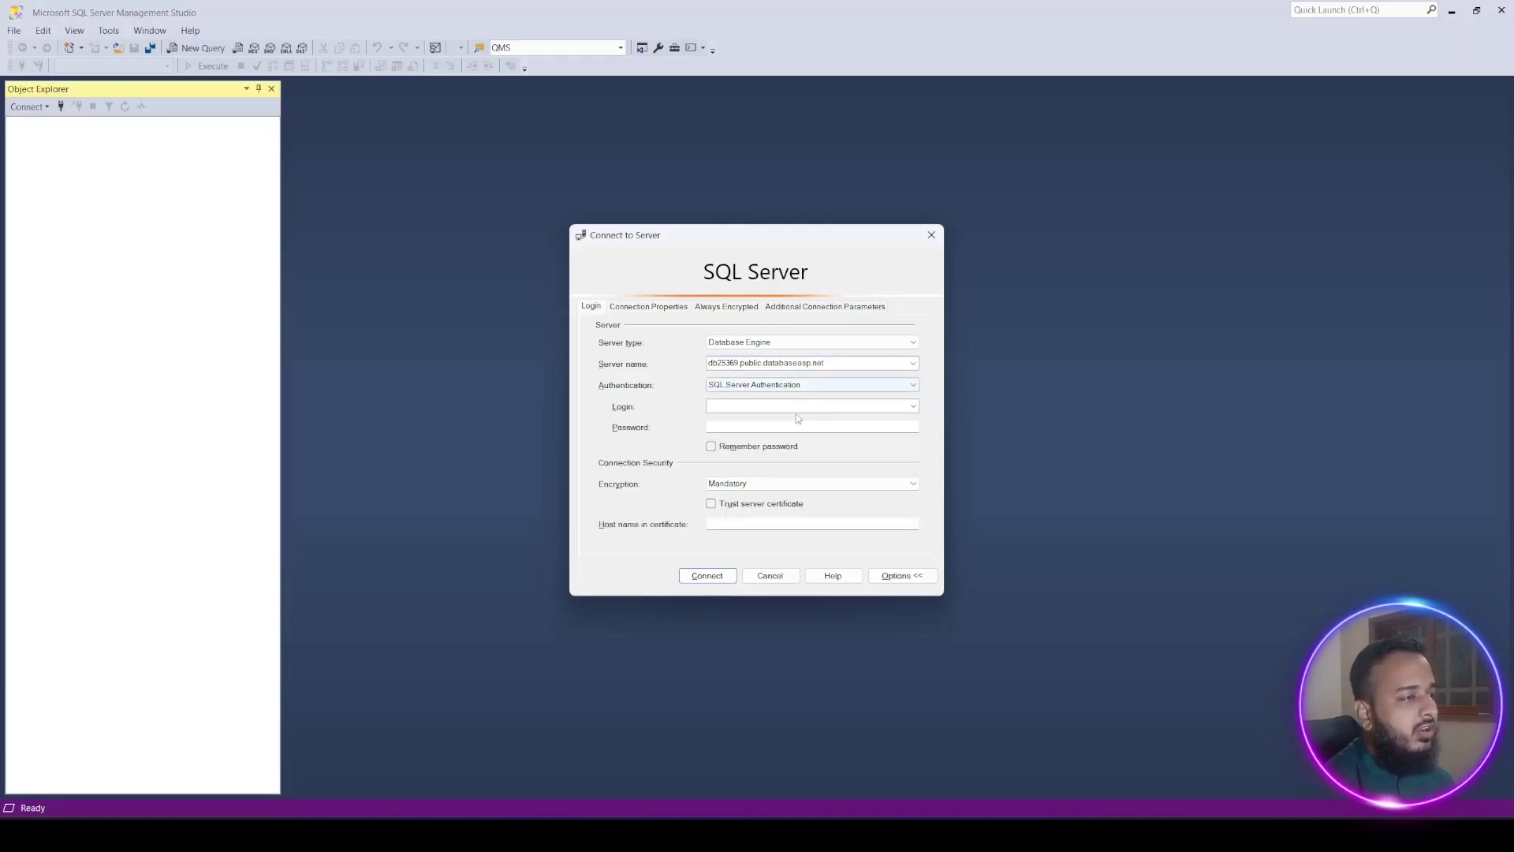
pyautogui.click(754, 408)
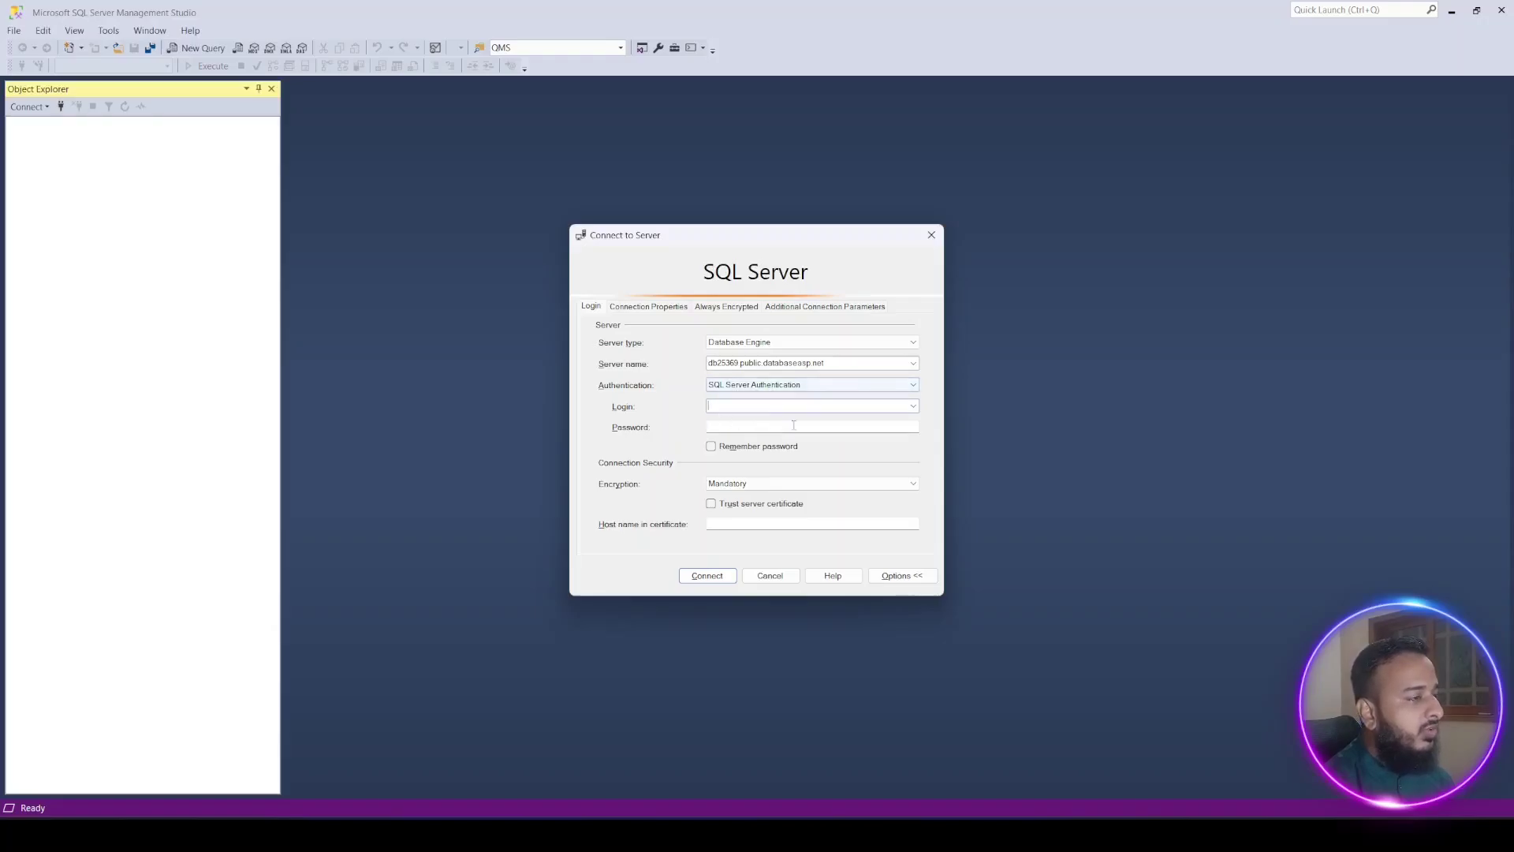
pyautogui.hotkey('alt', 'Tab')
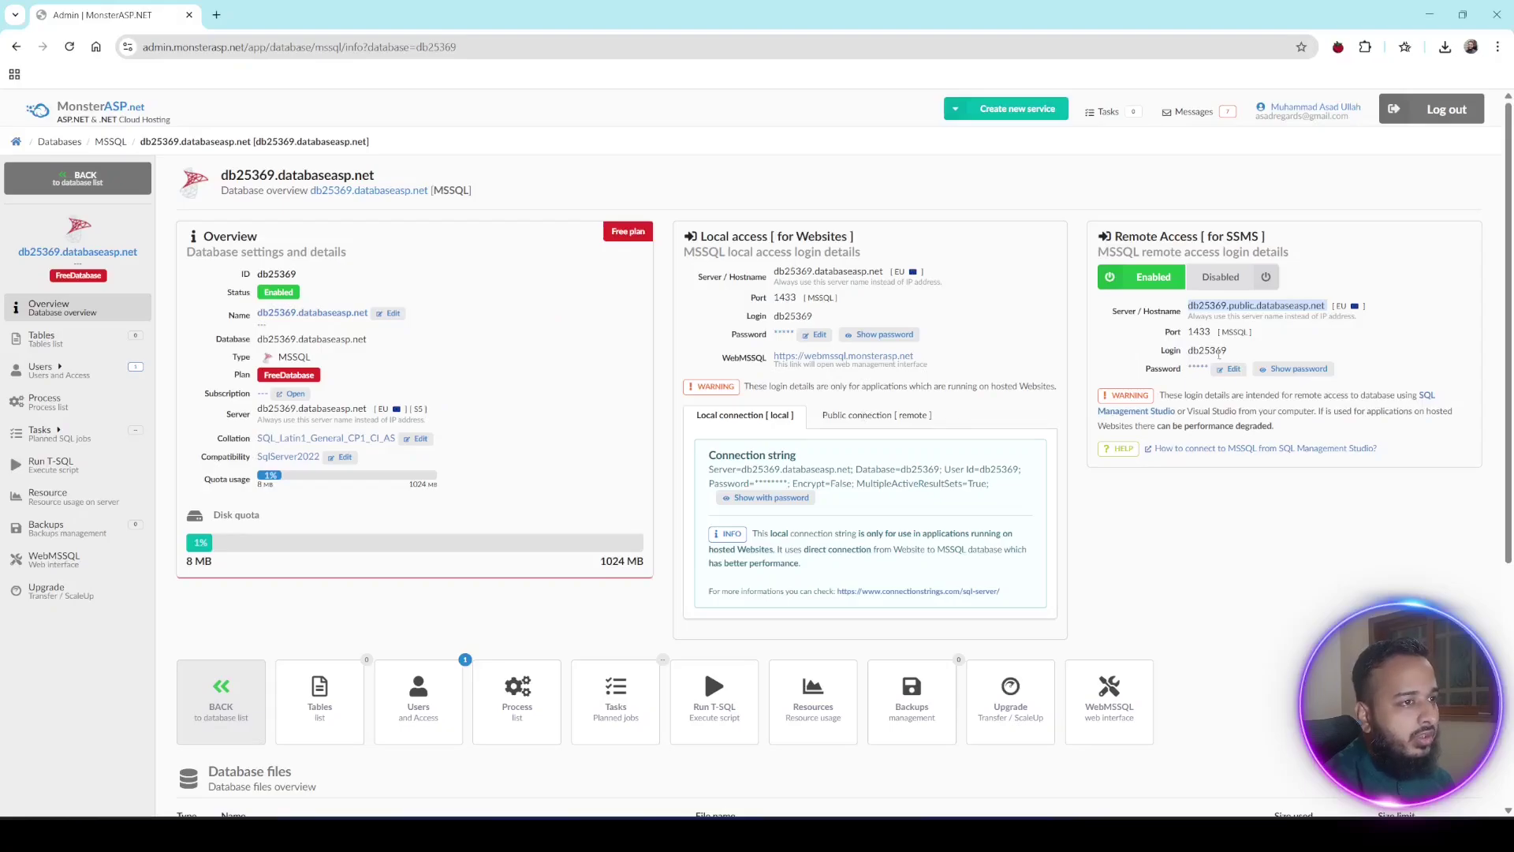
pyautogui.doubleClick(1204, 350)
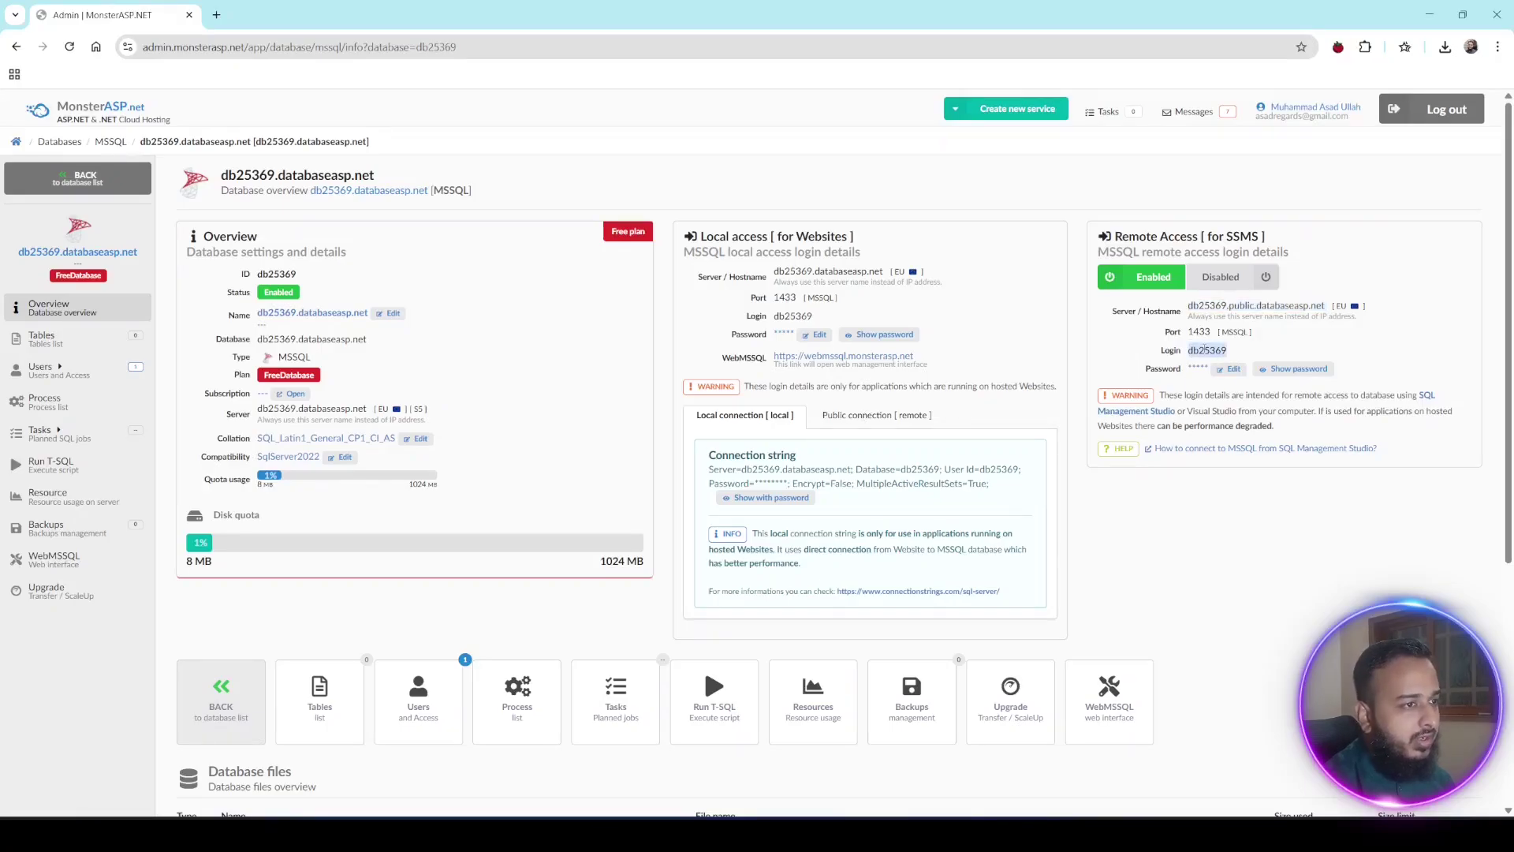
pyautogui.hotkey('ctrl', 'c')
pyautogui.hotkey('alt', 'Tab')
pyautogui.hotkey('ctrl', 'v')
# Reveal and copy the remote access password in the hosting control panel, paste it into the SSMS password field, and enable Trust server certificate
pyautogui.hotkey('alt', 'Tab')
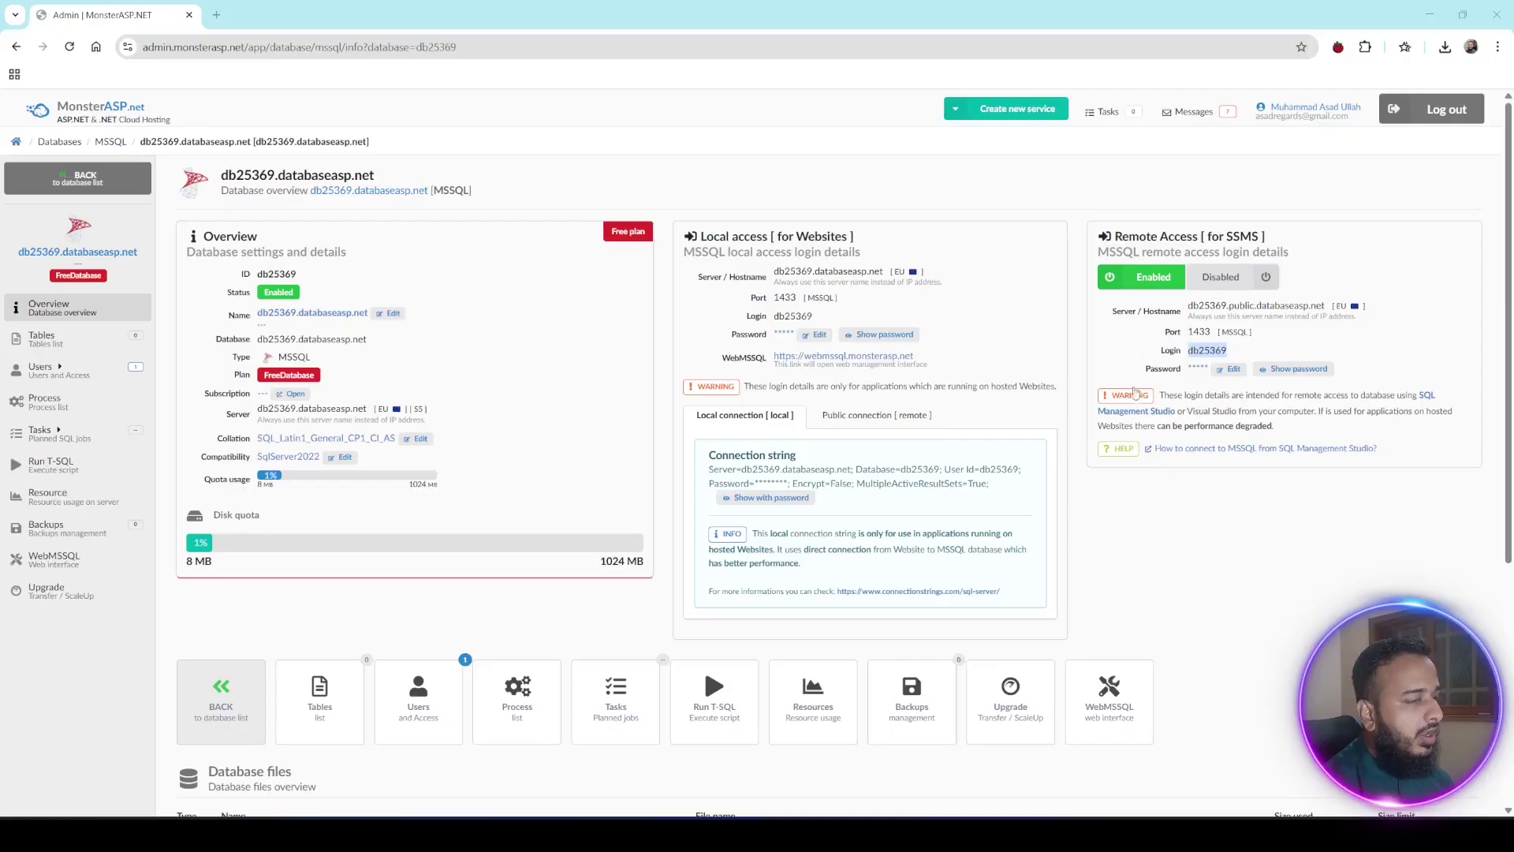
pyautogui.click(1301, 370)
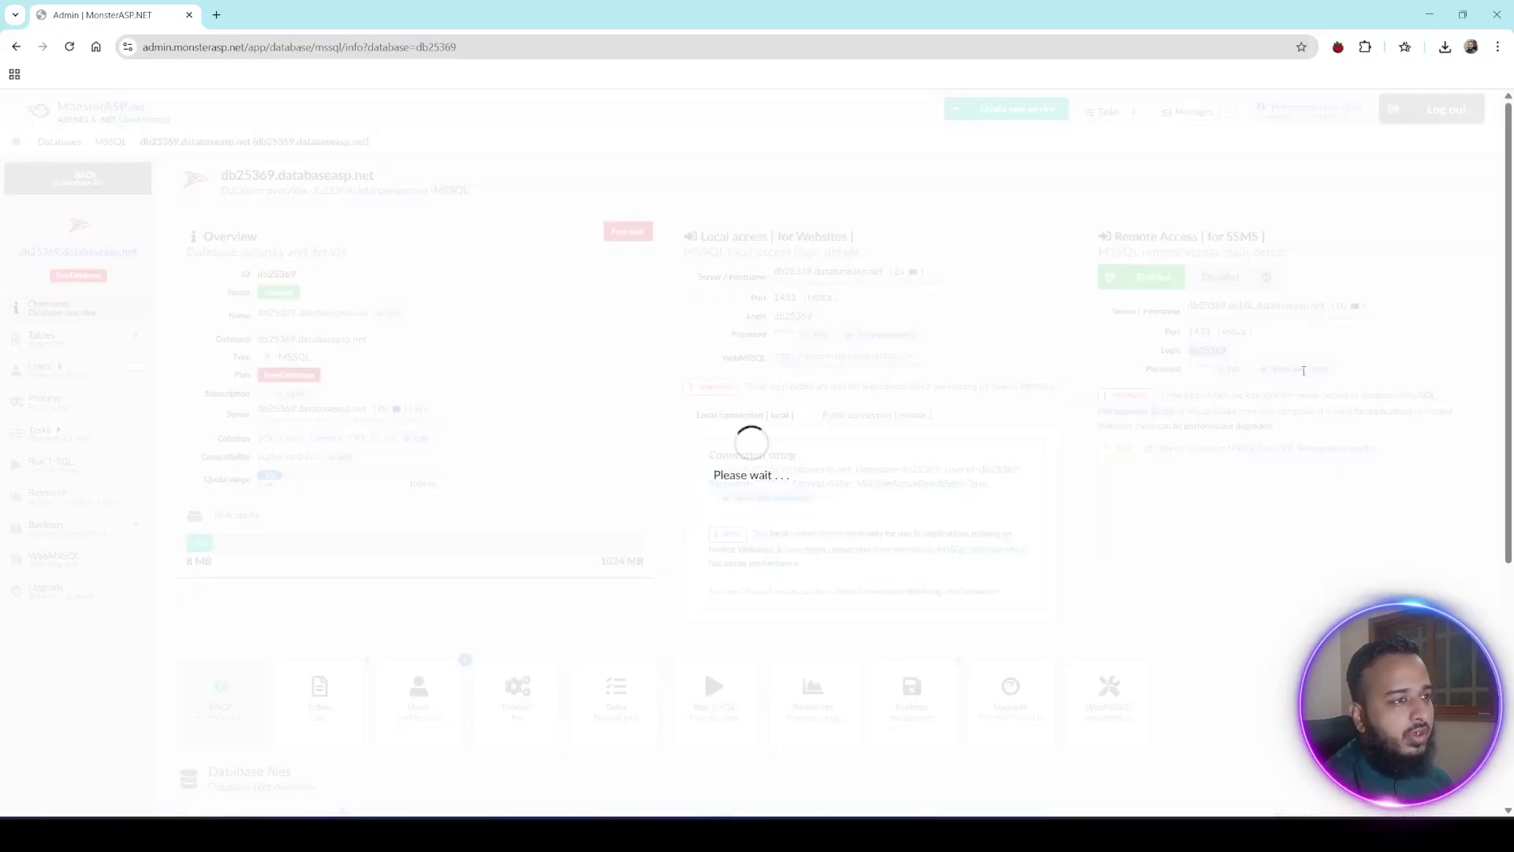
pyautogui.moveTo(1255, 367); pyautogui.dragTo(1326, 369)
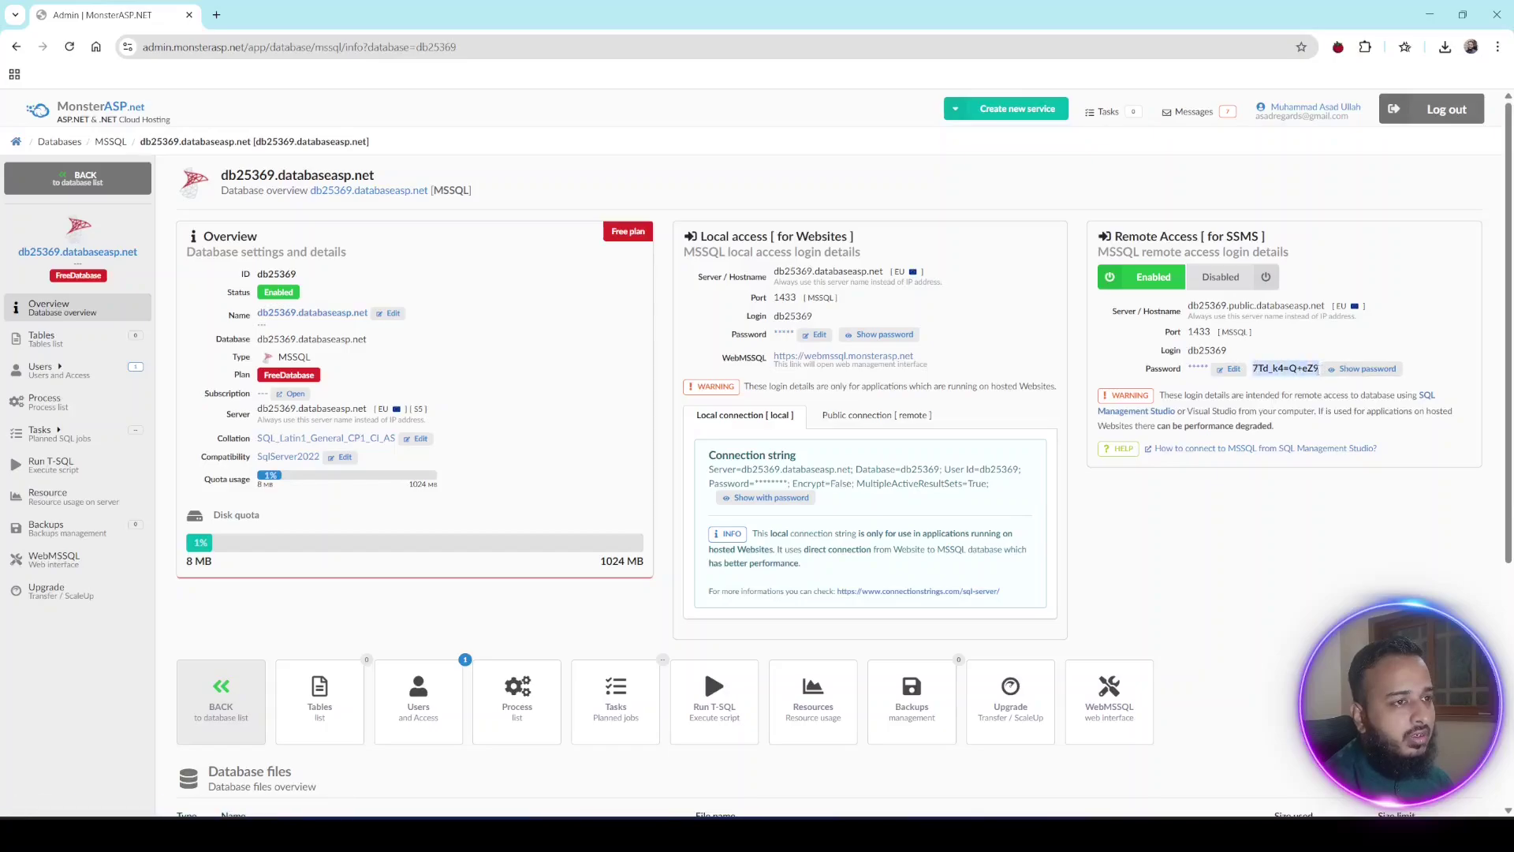
pyautogui.click(1254, 387)
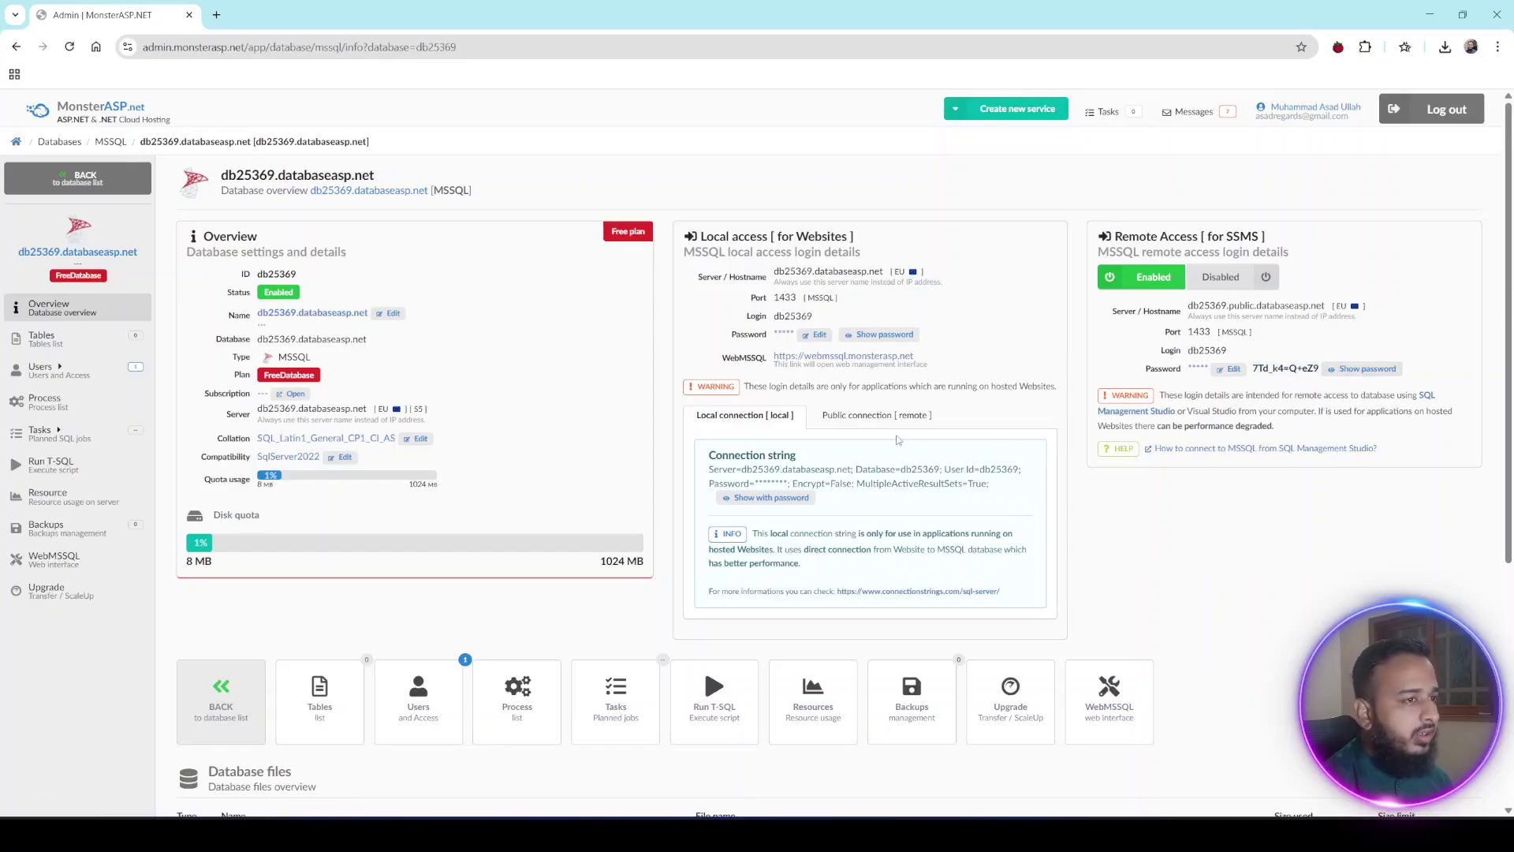
pyautogui.hotkey('alt', 'Tab')
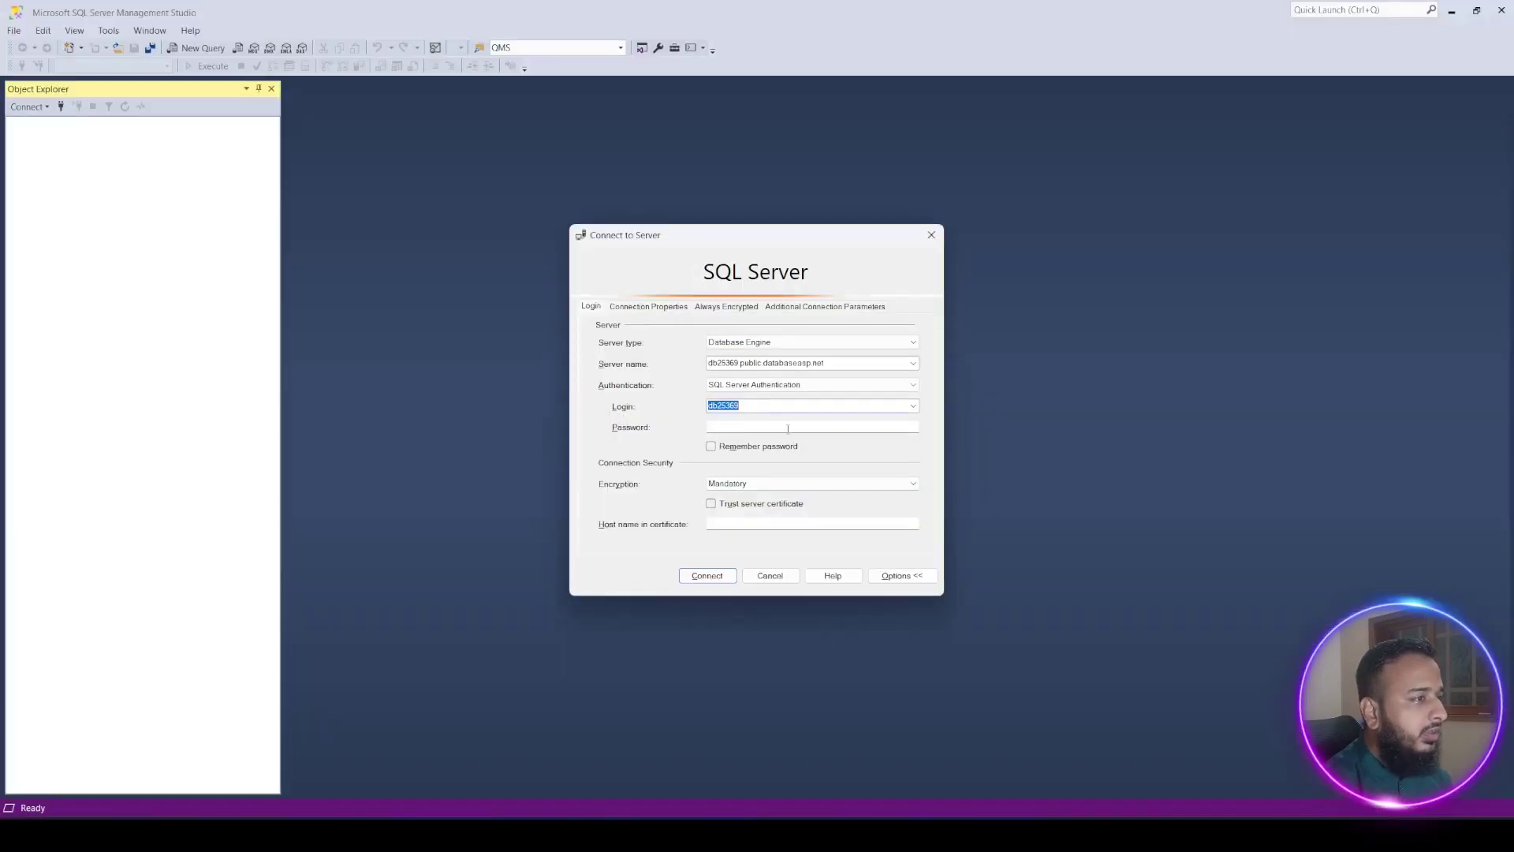
pyautogui.click(788, 426)
pyautogui.hotkey('ctrl', 'v')
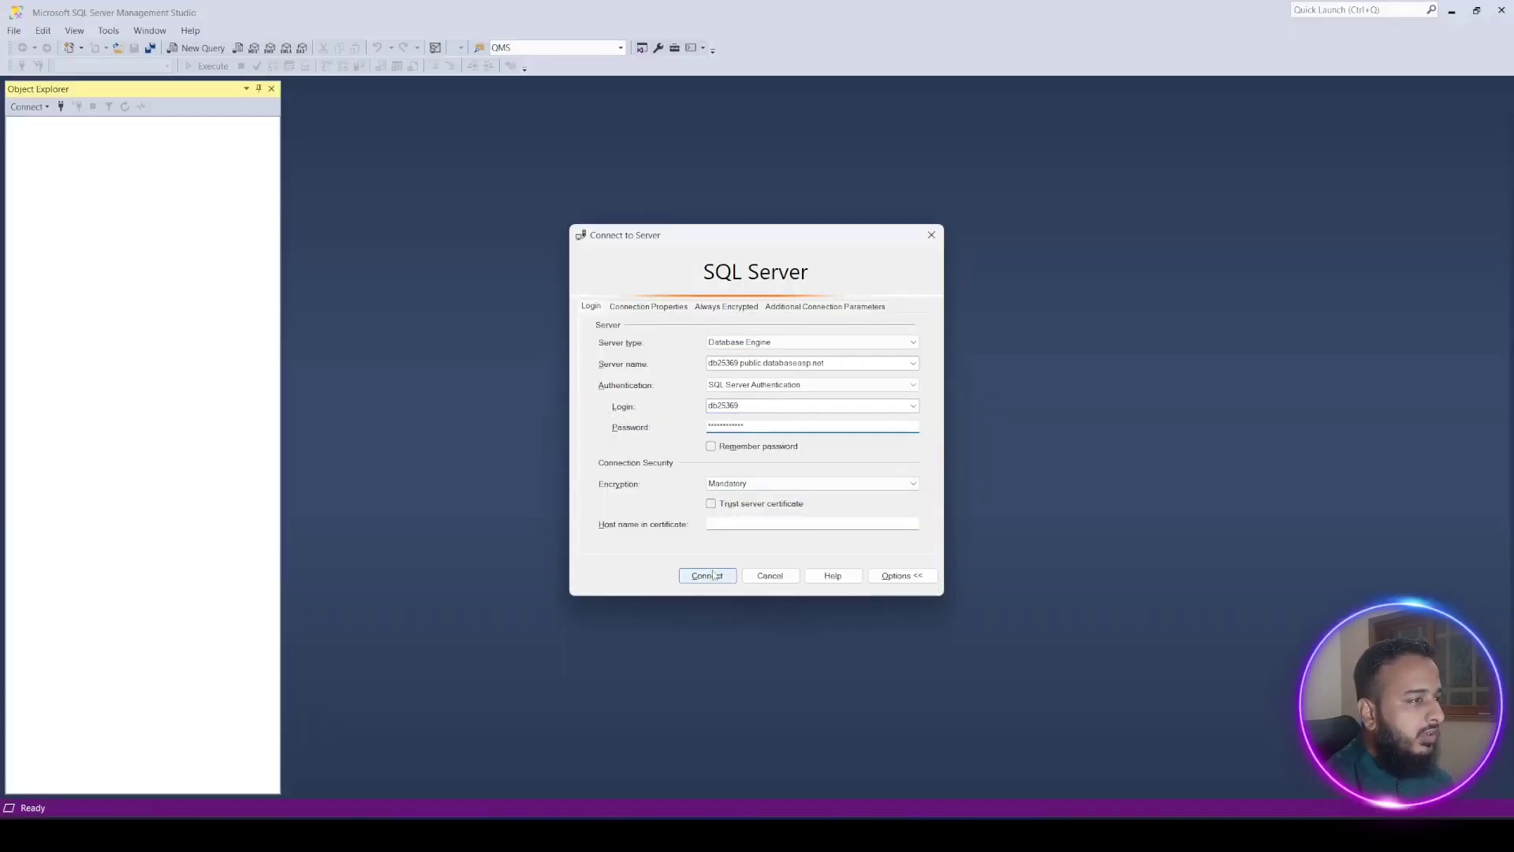
pyautogui.click(748, 504)
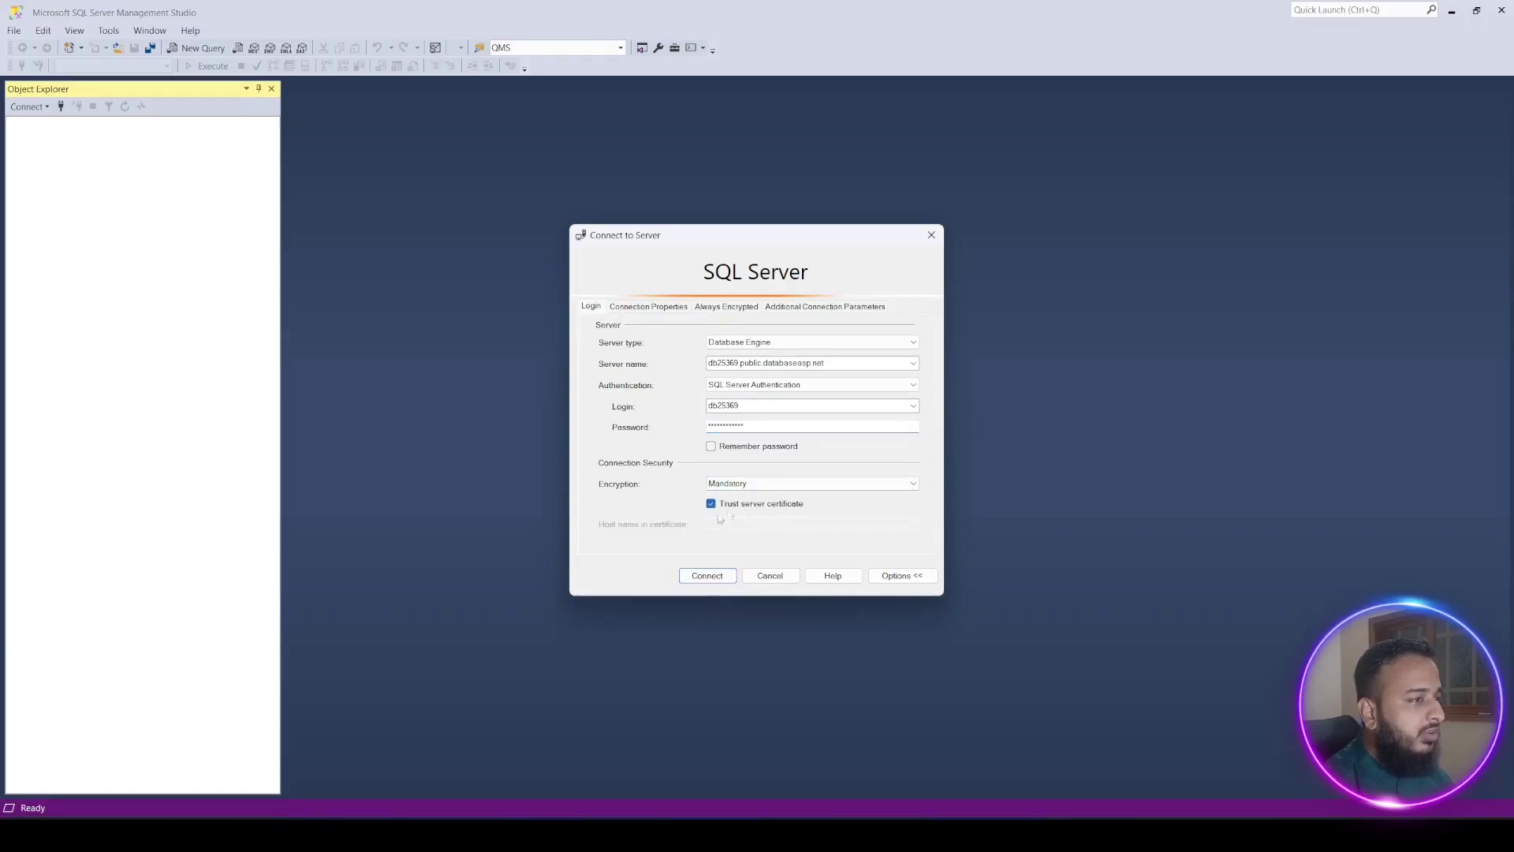
# Connect to the remote database server, and add a second Database Engine connection to localhost
pyautogui.click(721, 583)
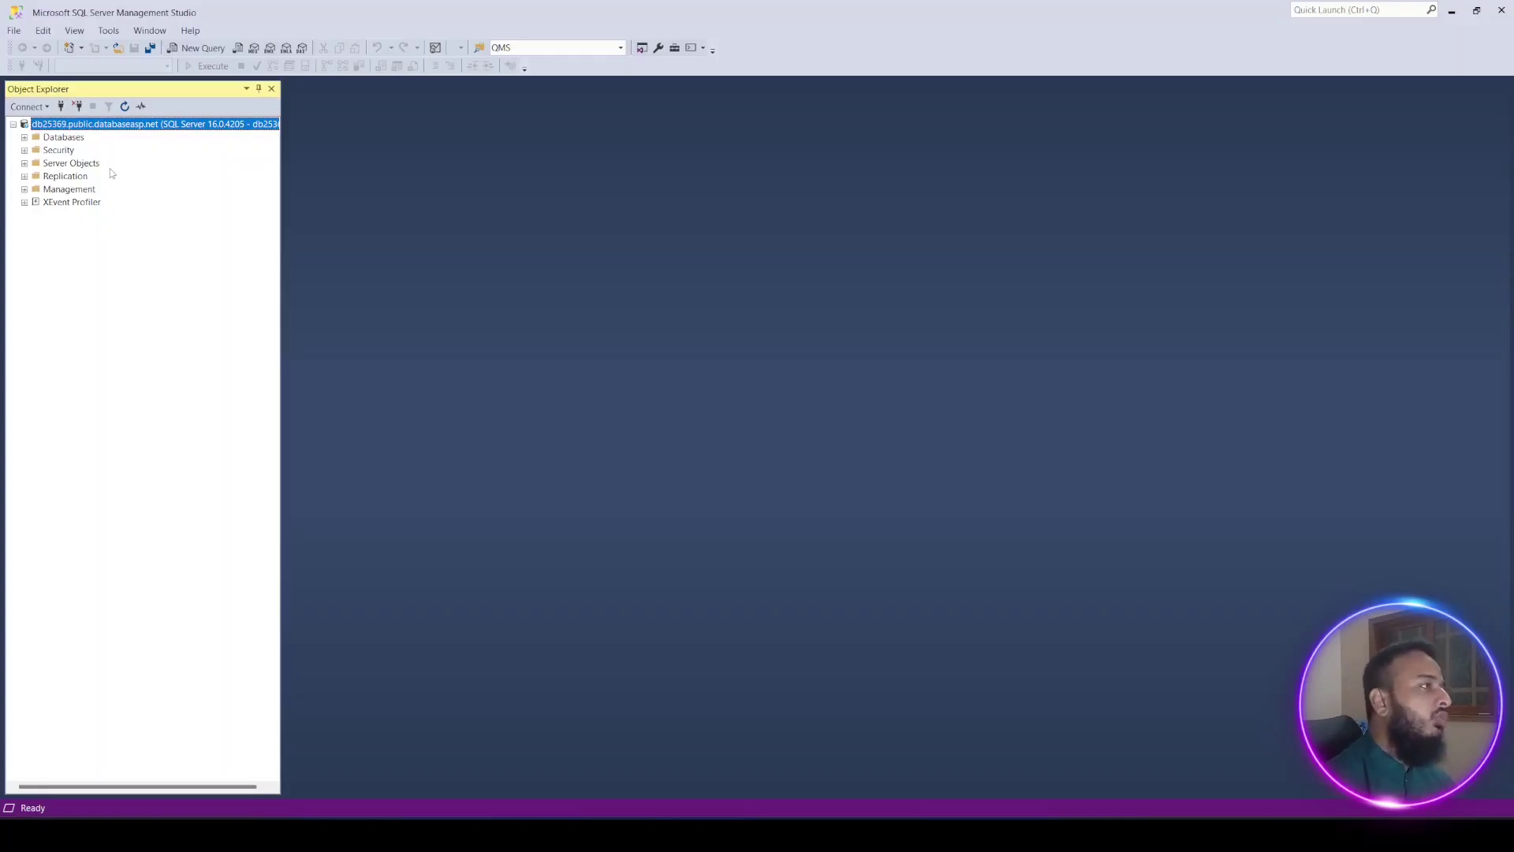
pyautogui.click(34, 108)
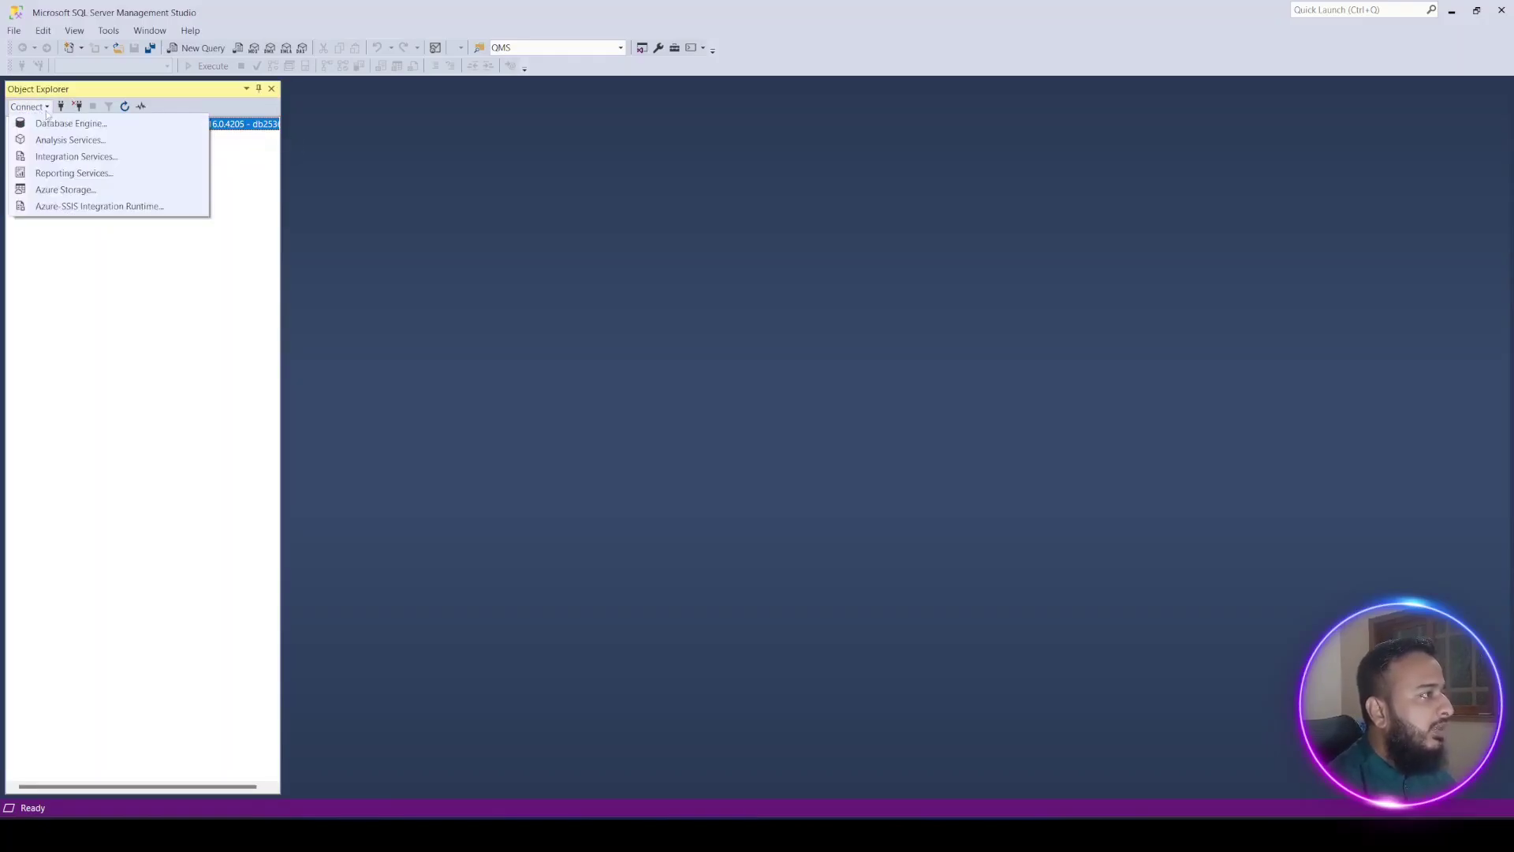
pyautogui.click(82, 128)
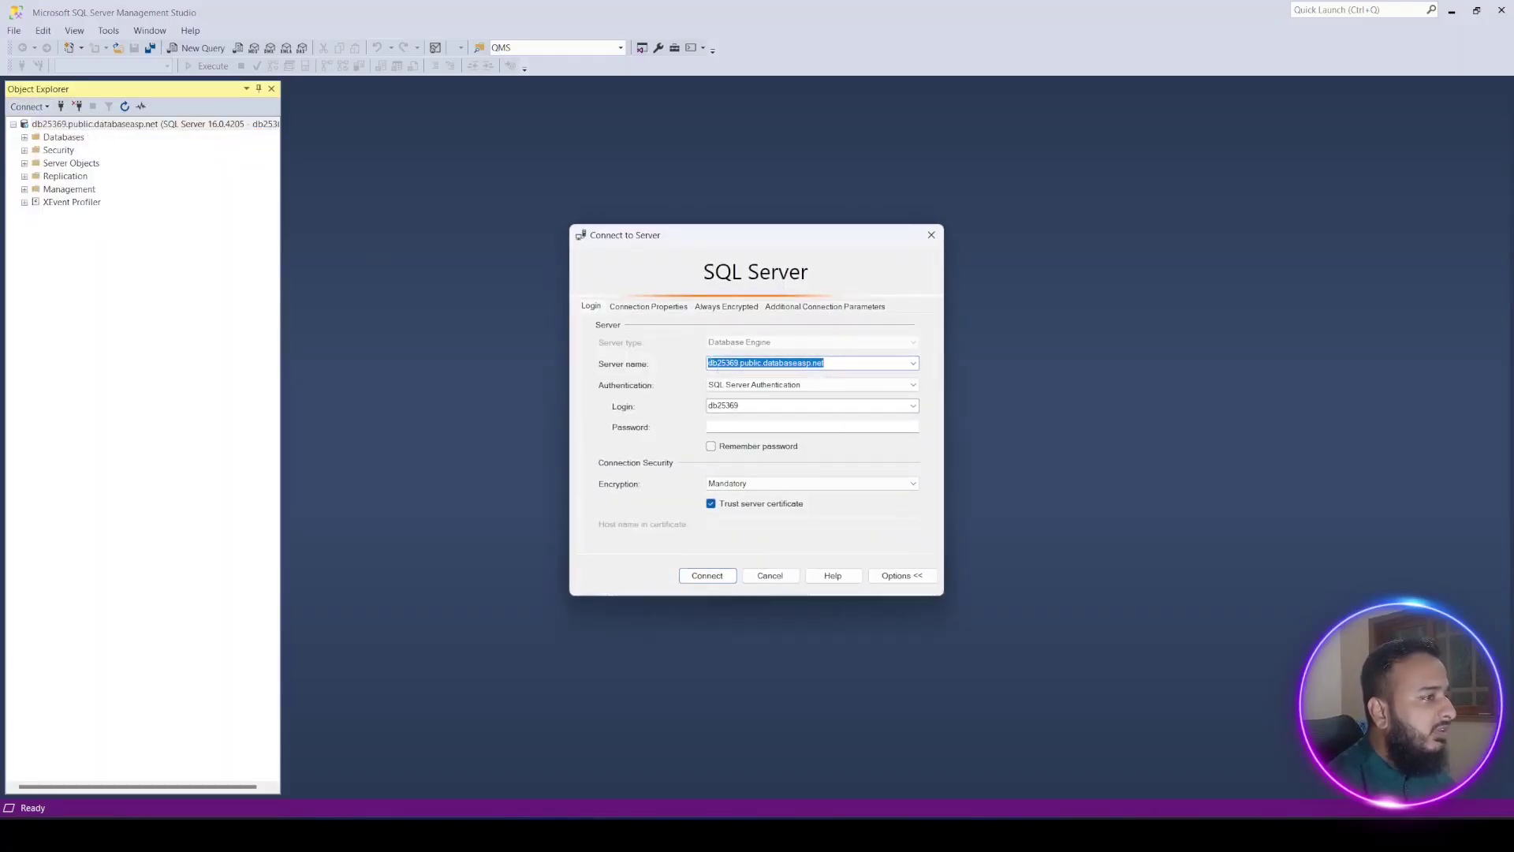
pyautogui.click(913, 363)
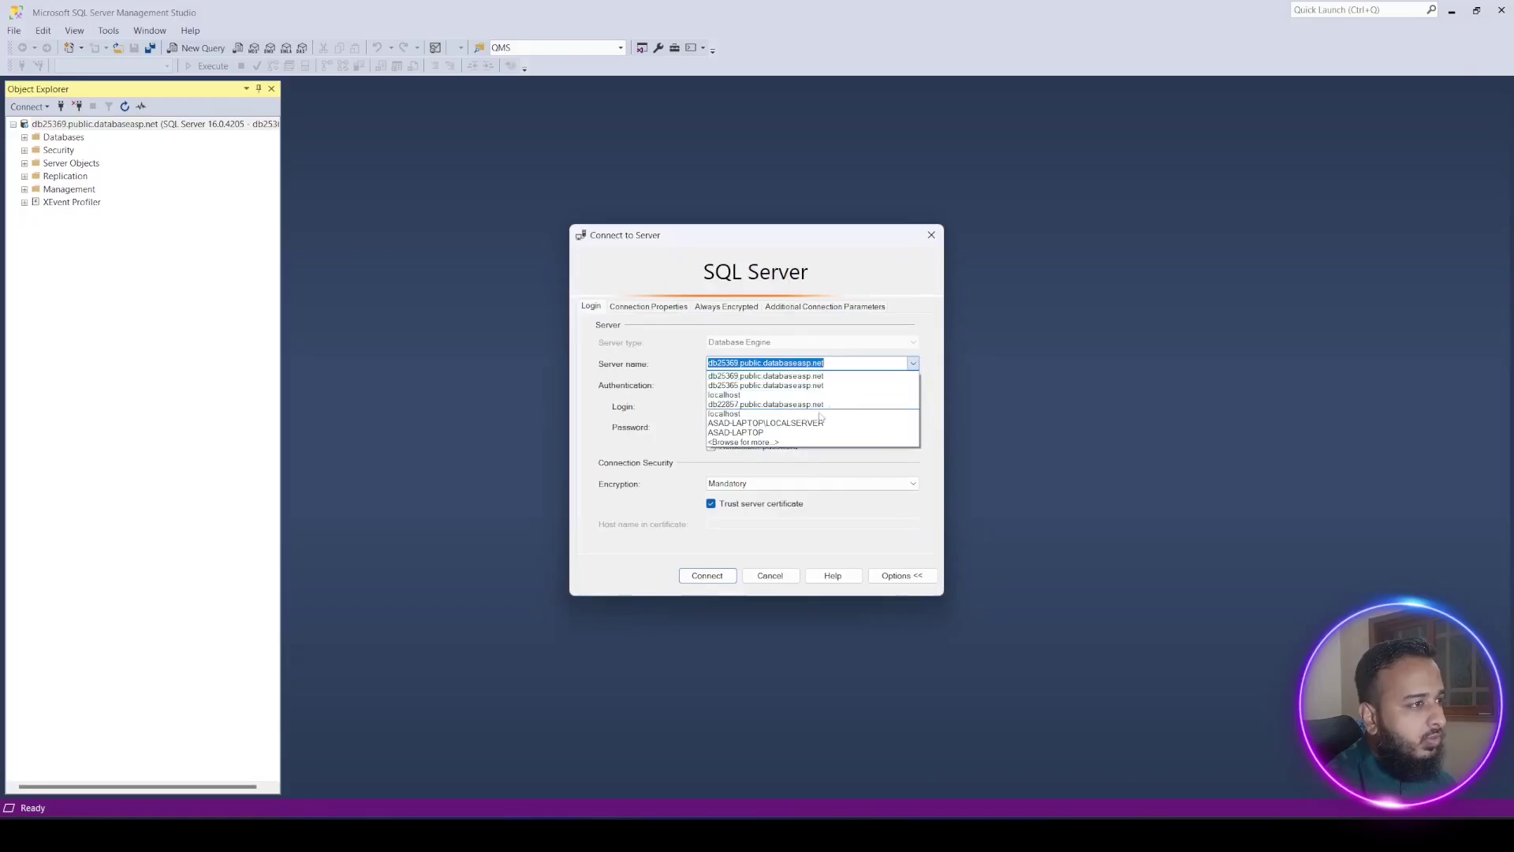
pyautogui.click(789, 394)
pyautogui.click(704, 578)
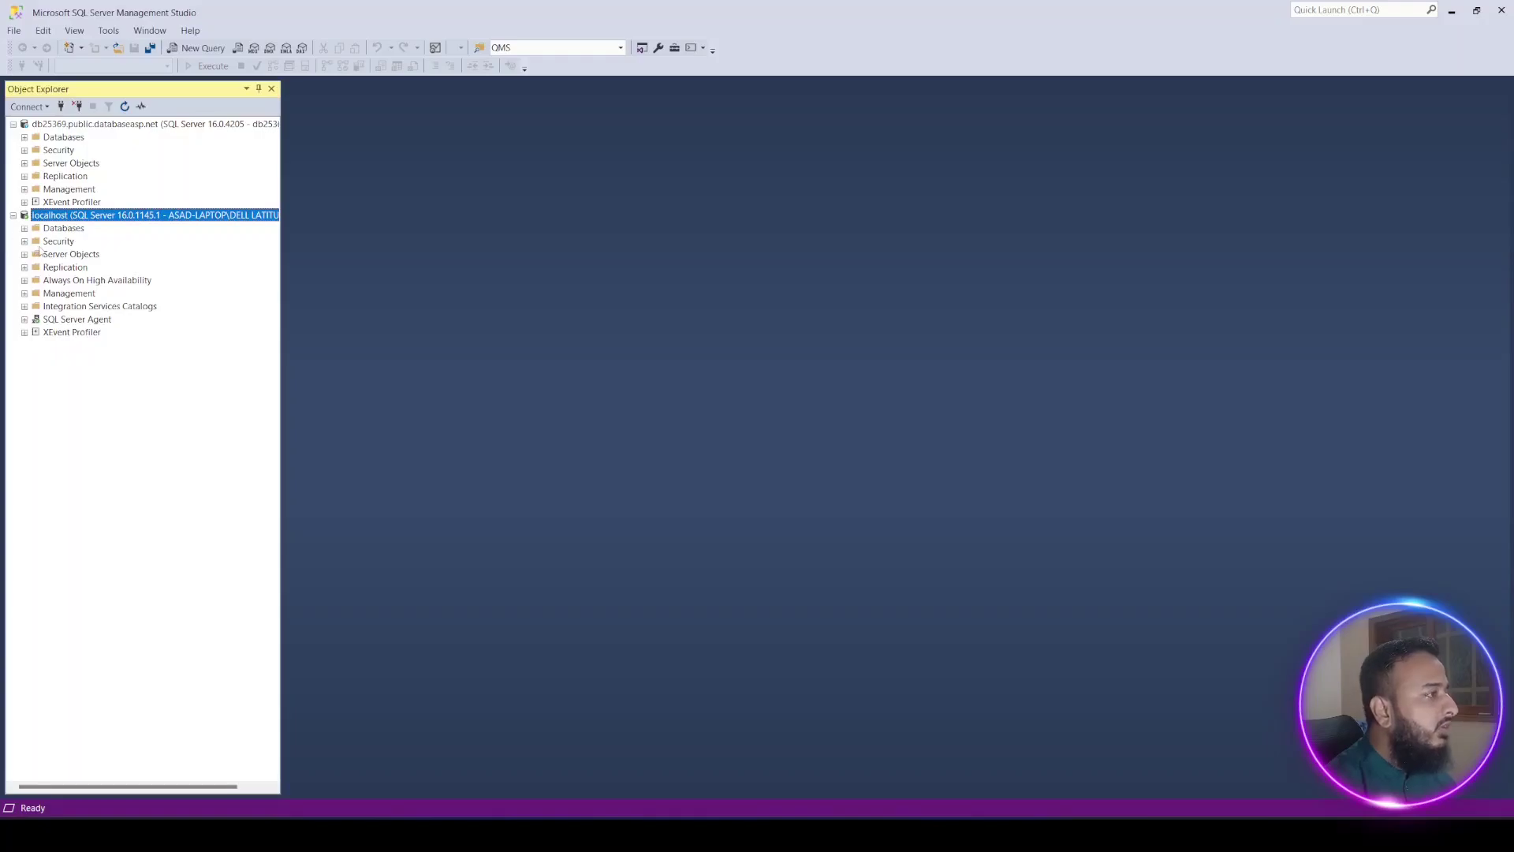
# Start the Generate Scripts wizard for the QMS database on the localhost server
pyautogui.click(24, 229)
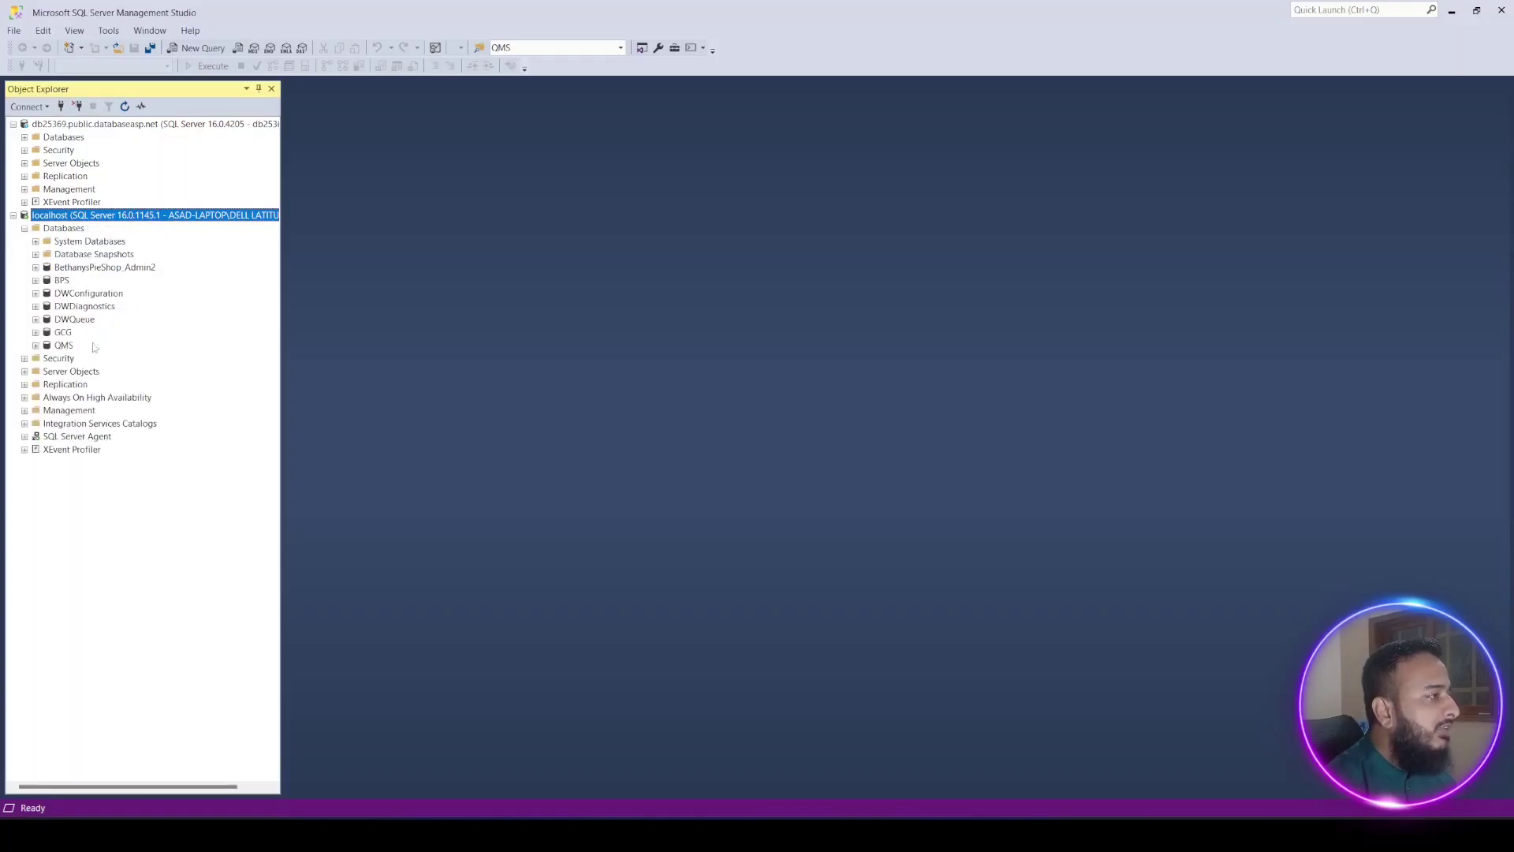
pyautogui.click(57, 347)
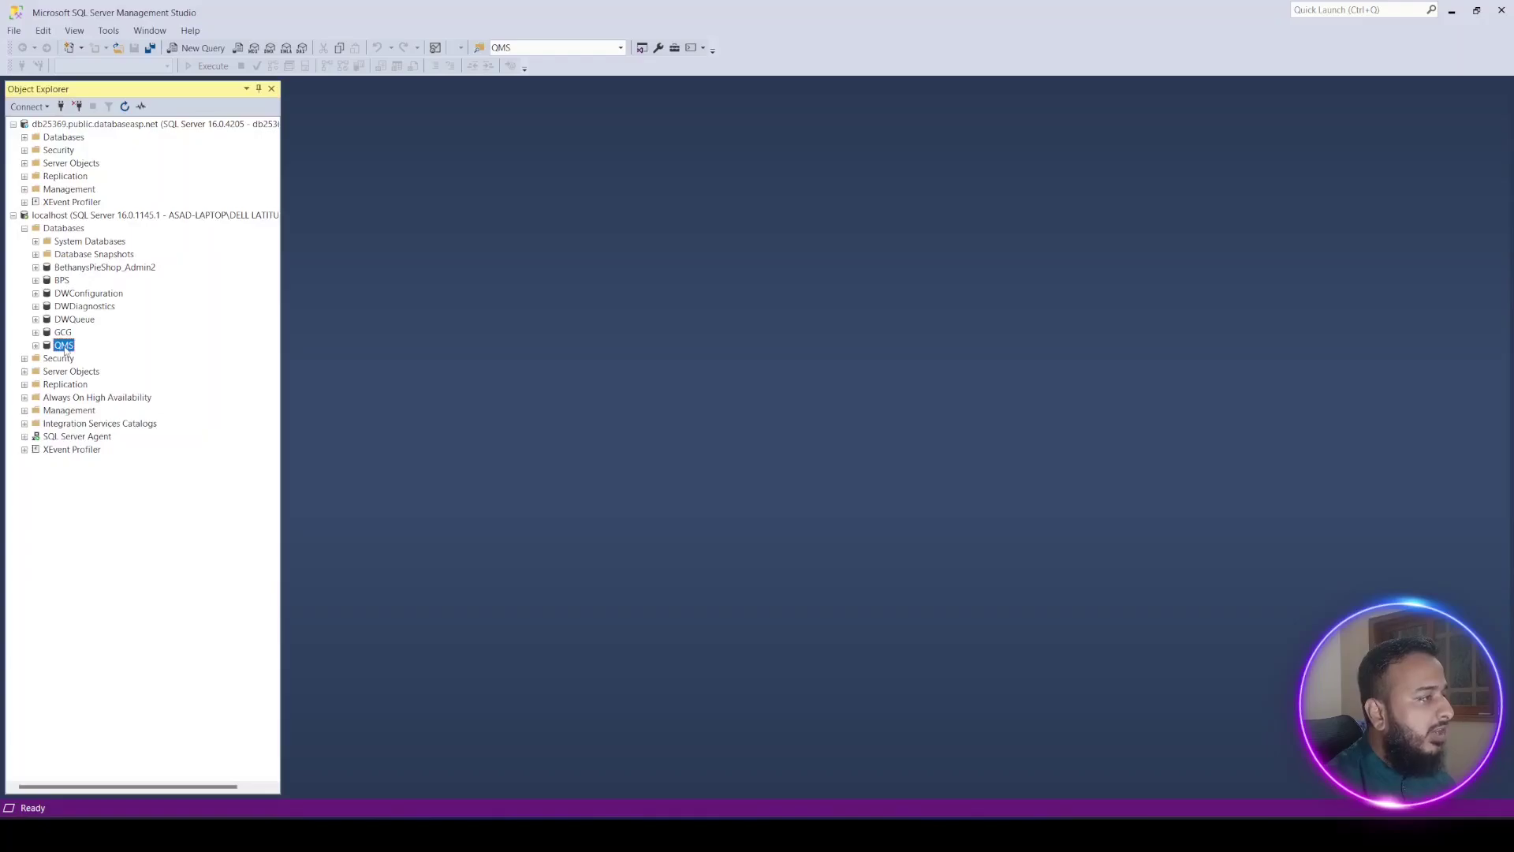
pyautogui.rightClick(66, 349)
pyautogui.moveTo(119, 385)
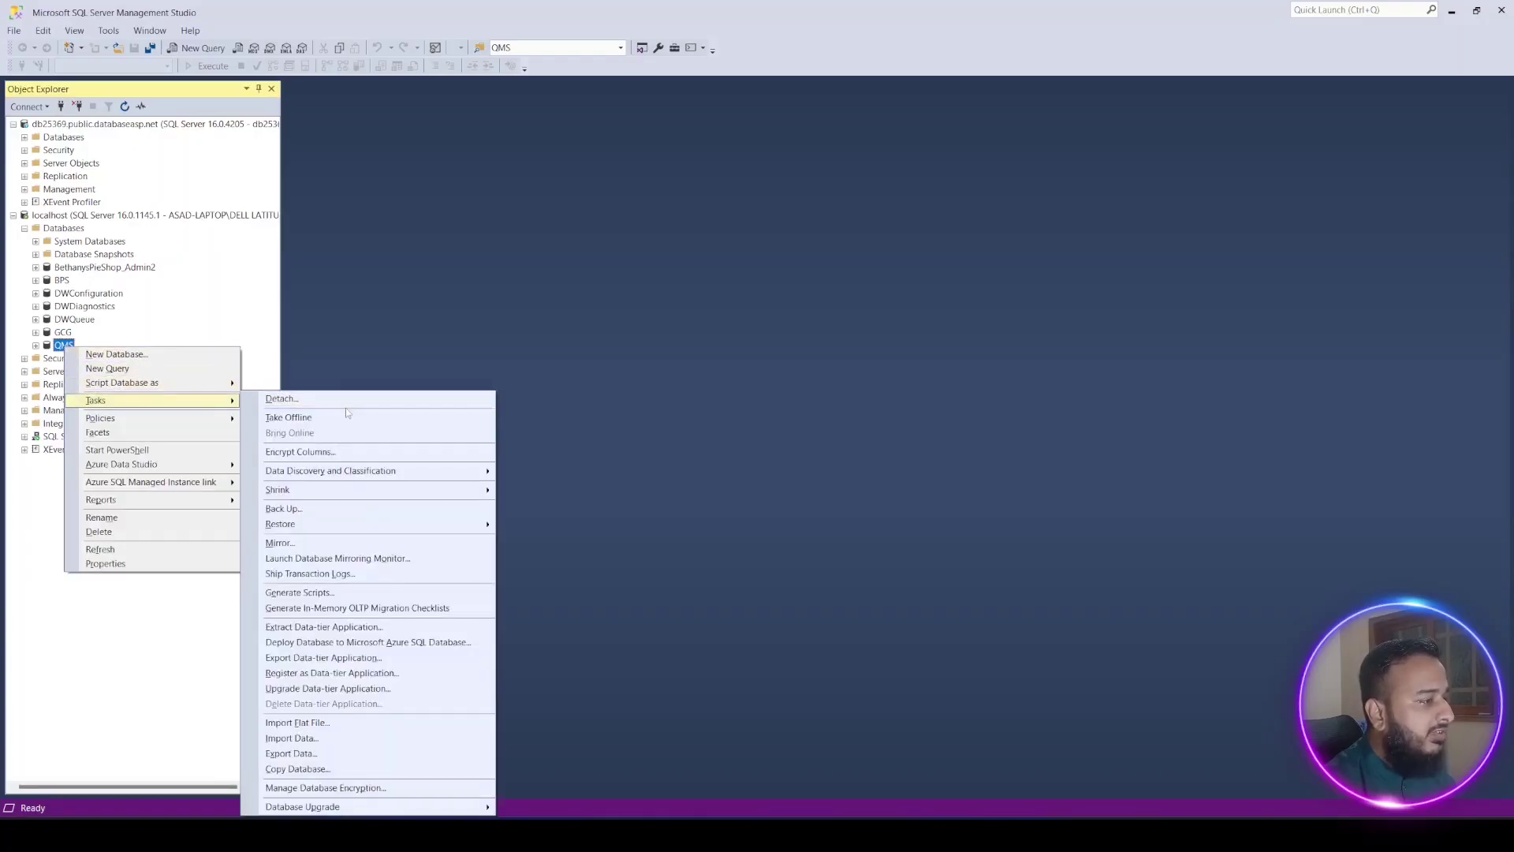
pyautogui.click(326, 593)
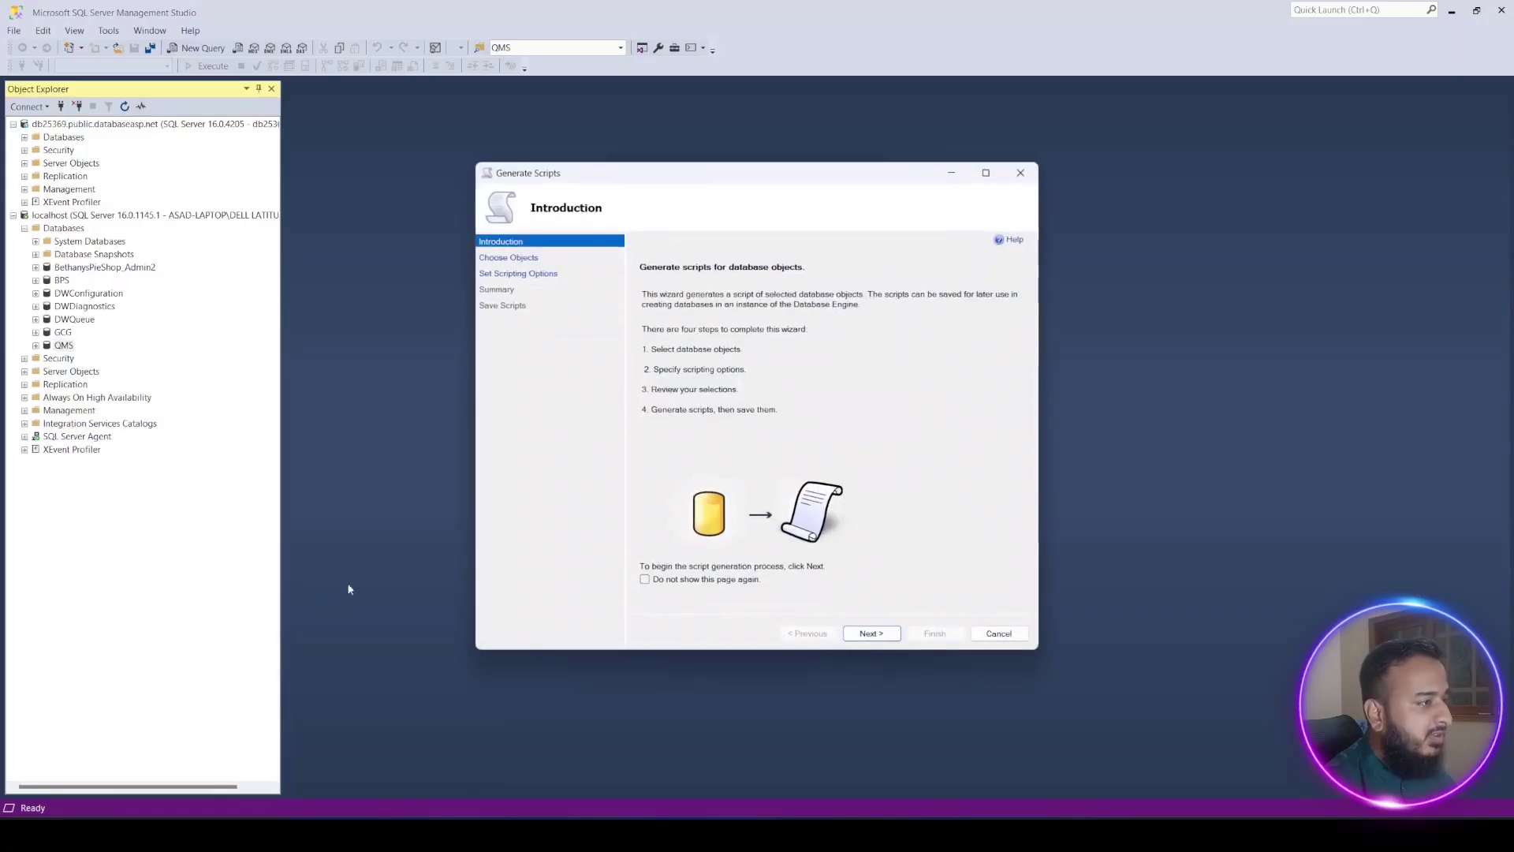
# In the wizard's advanced scripting options, set Script USE DATABASE to False
pyautogui.click(524, 273)
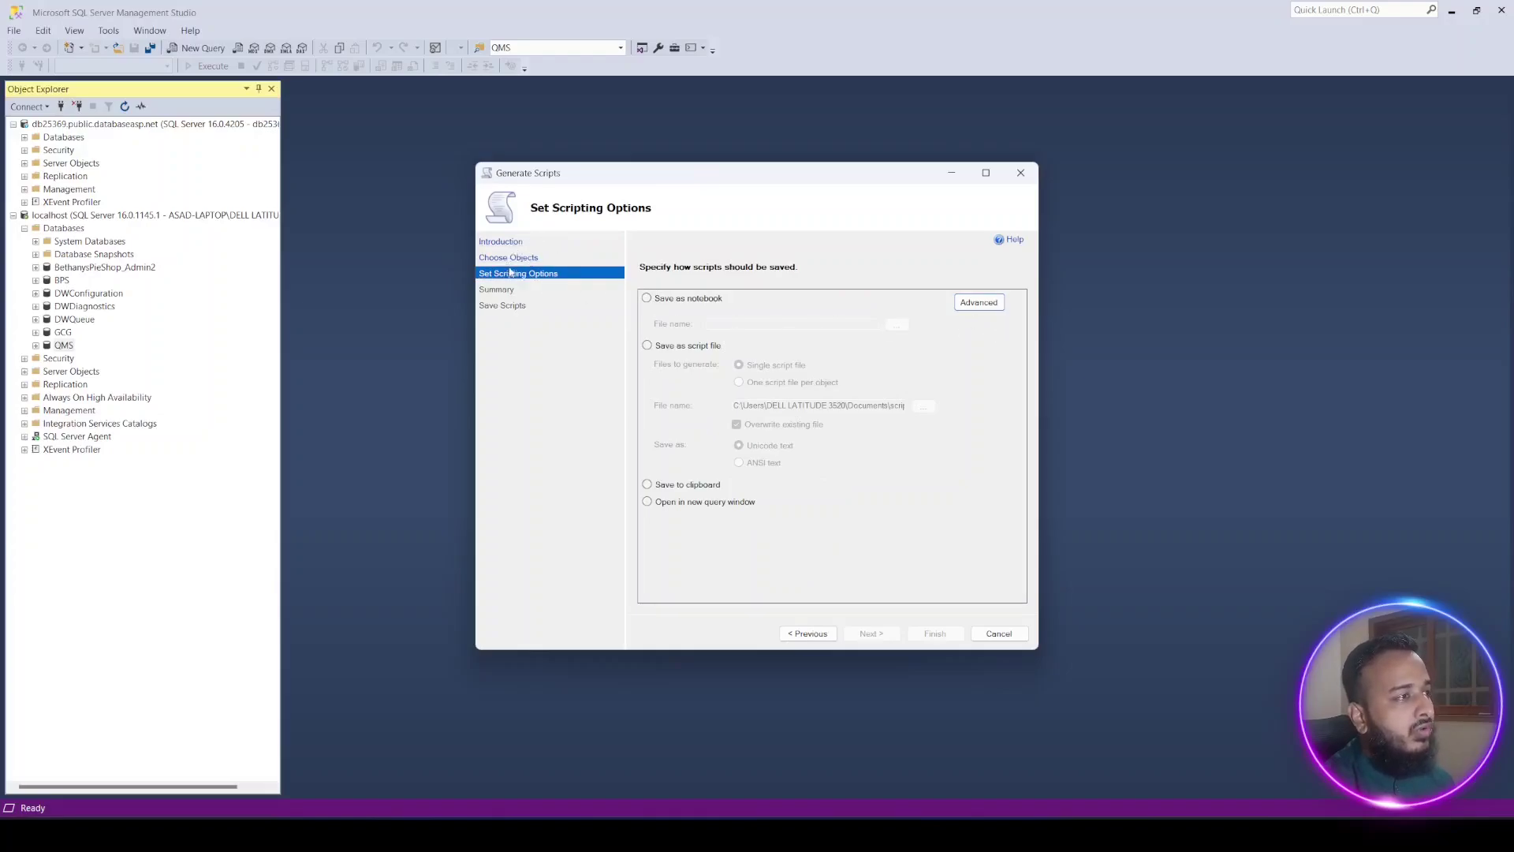
pyautogui.click(978, 302)
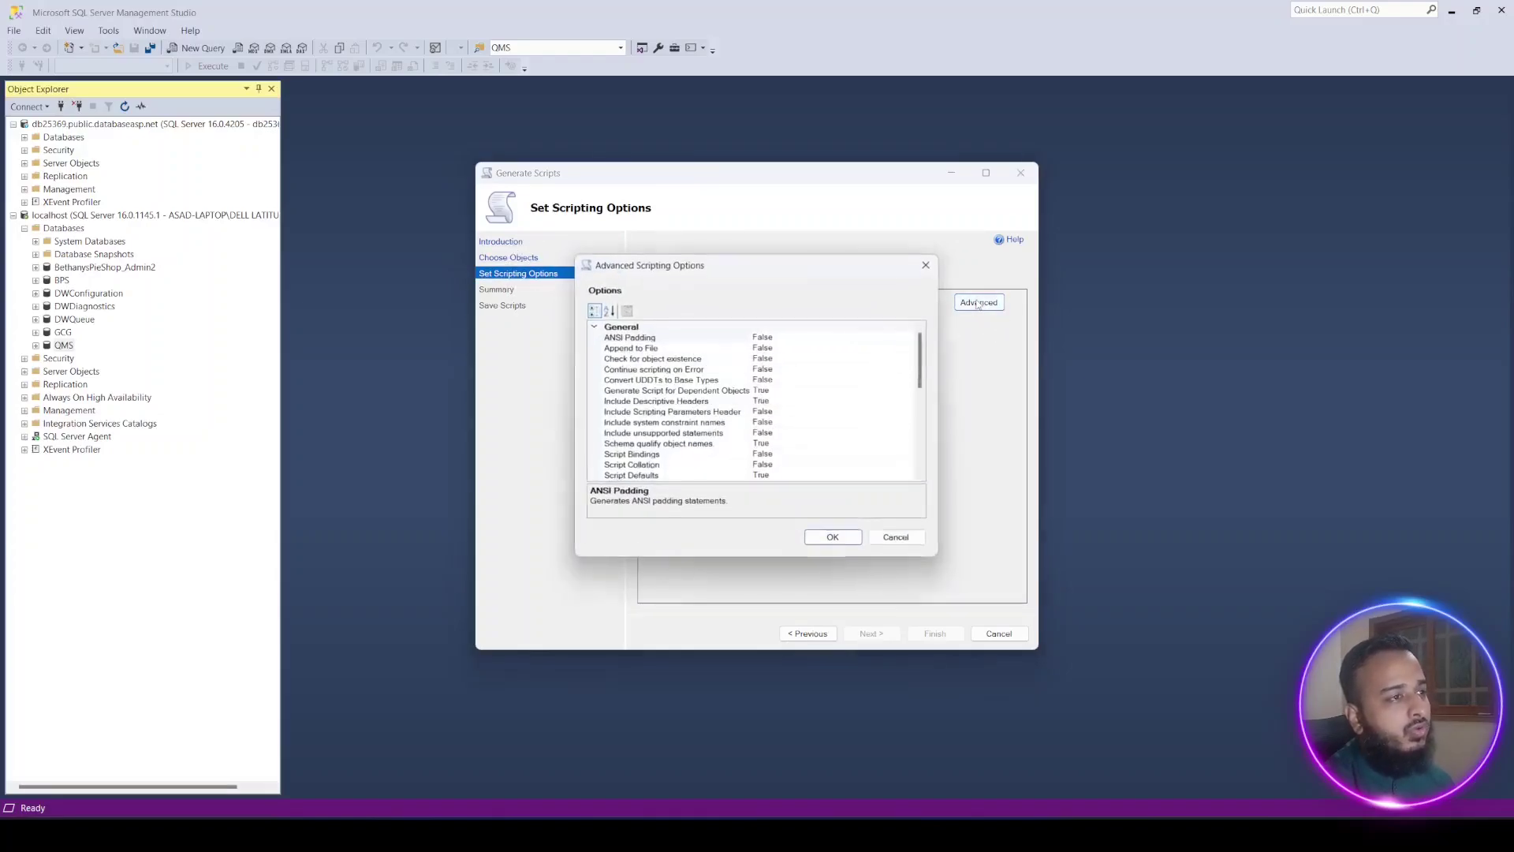
pyautogui.scroll(-4, 741, 369)
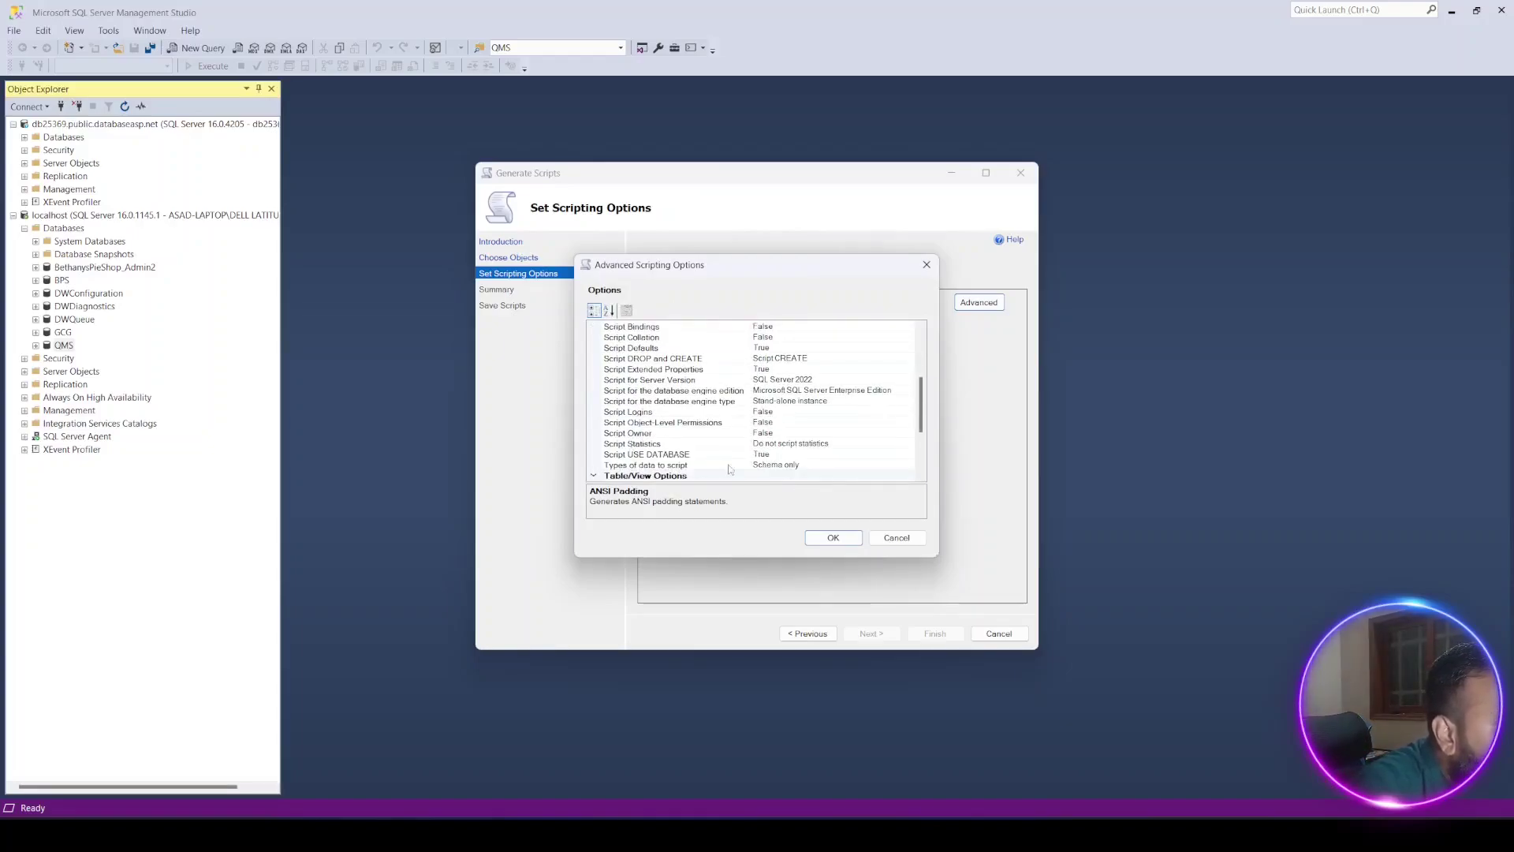
pyautogui.click(854, 455)
pyautogui.click(908, 454)
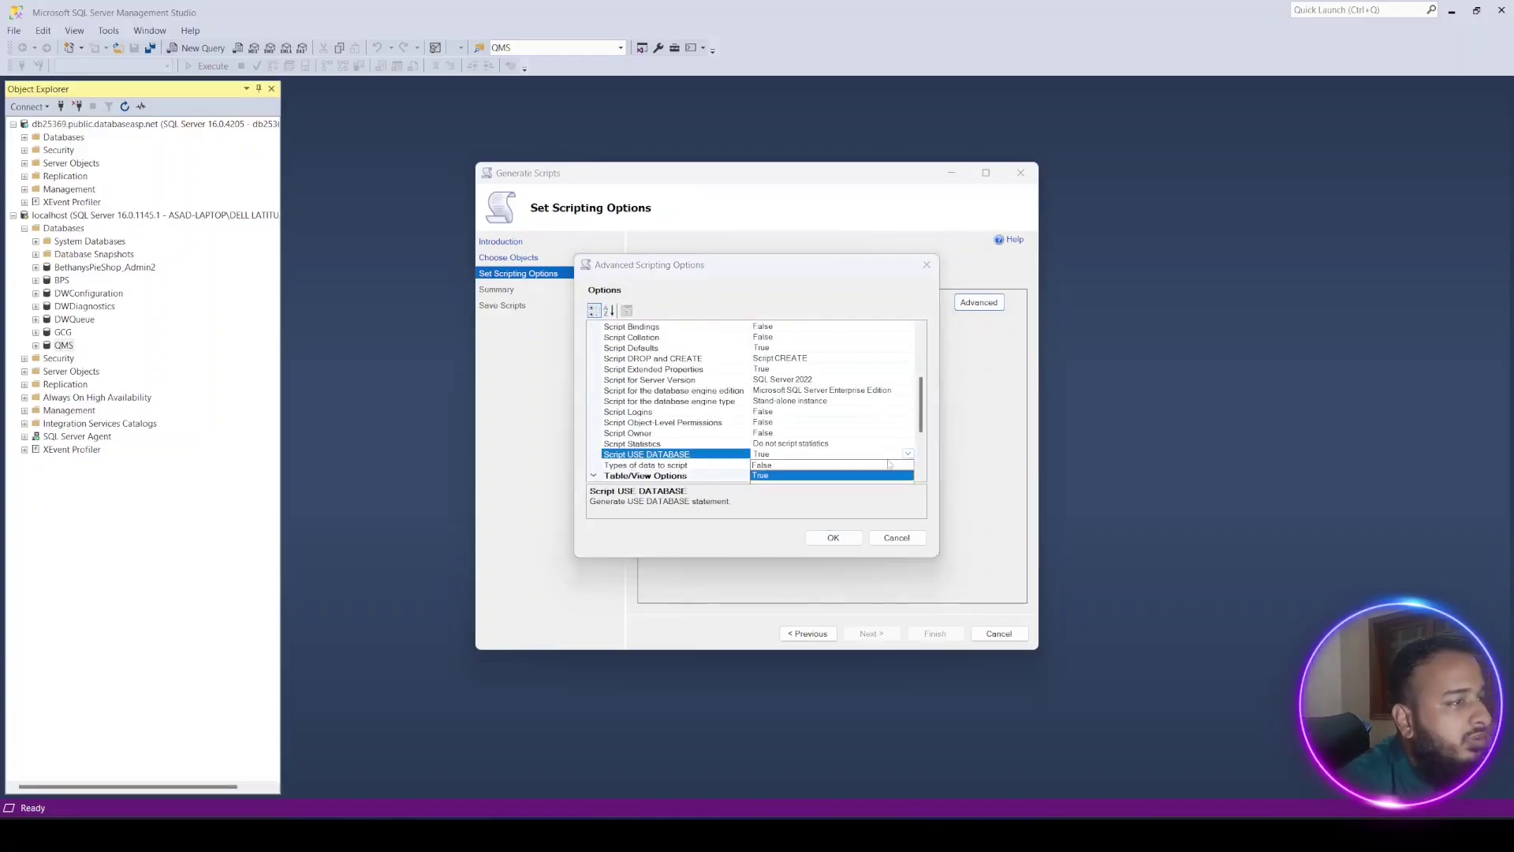
pyautogui.click(861, 473)
pyautogui.scroll(-1, 749, 426)
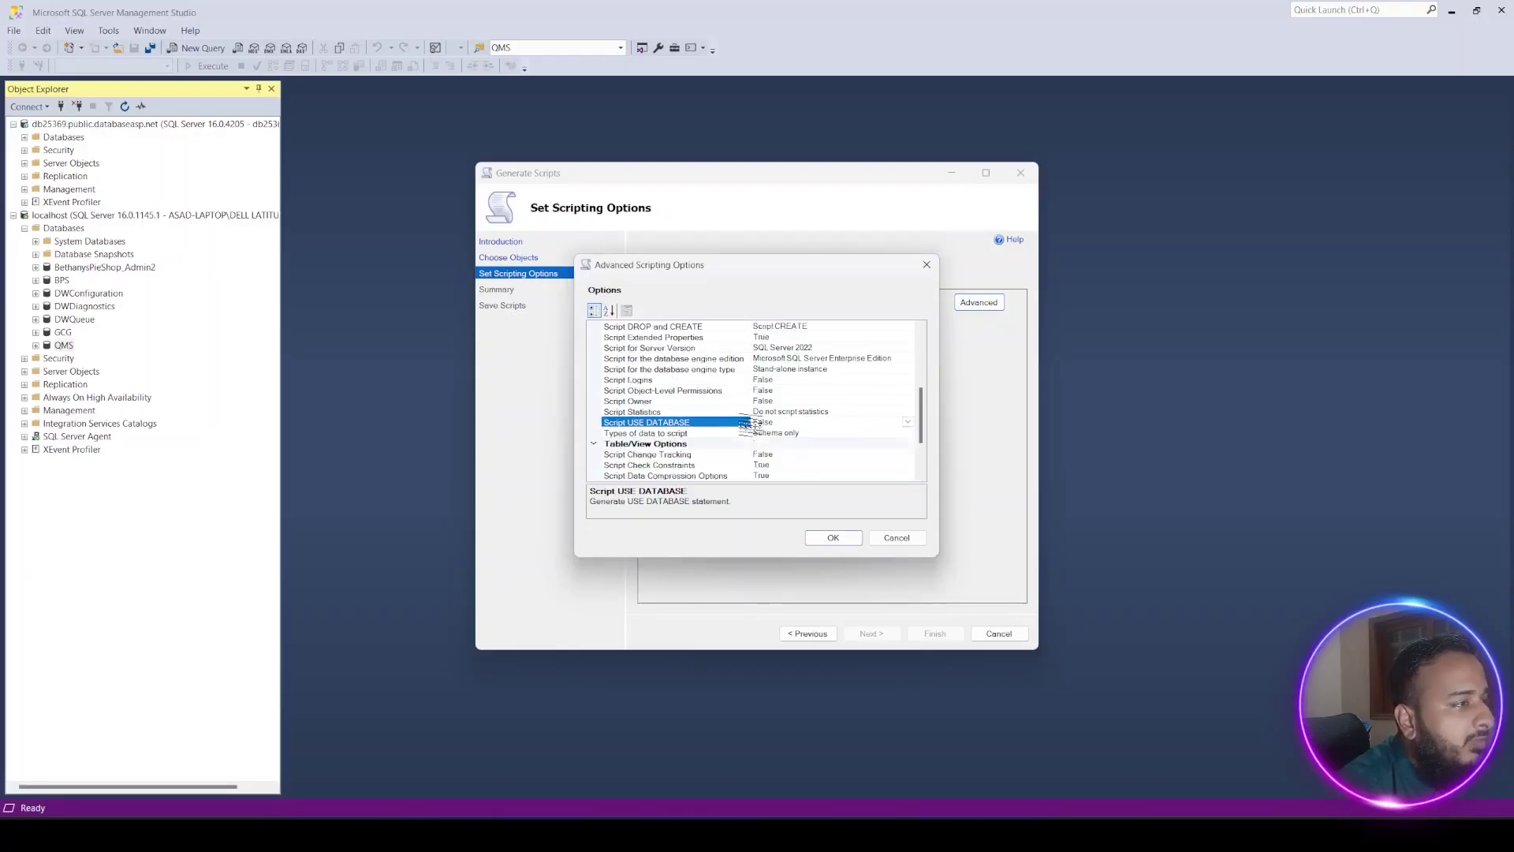
# Set Types of data to script to Schema and data, and accept the advanced scripting options
pyautogui.click(854, 433)
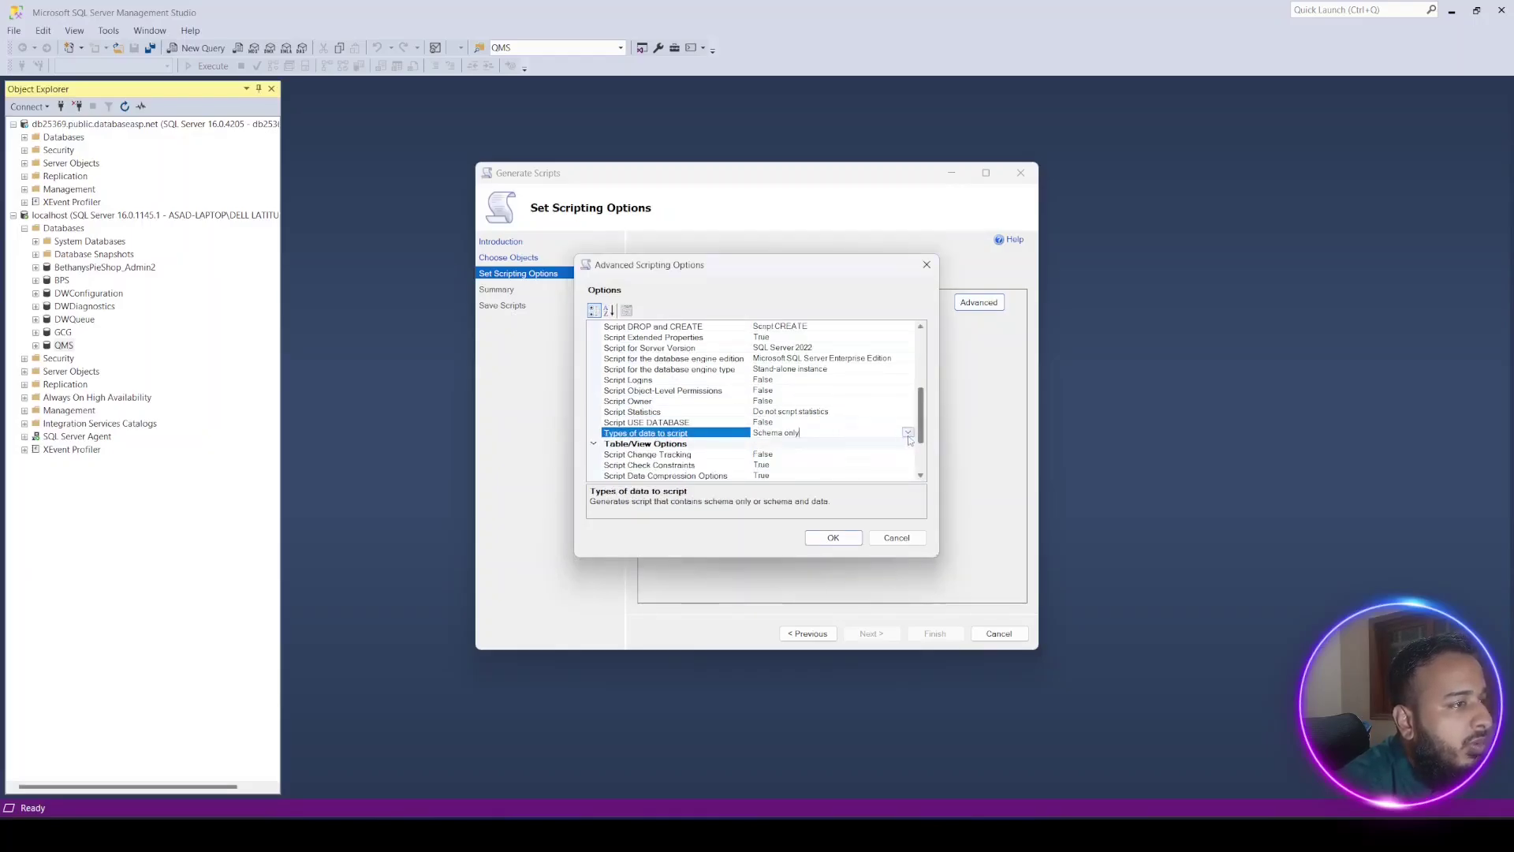
pyautogui.click(908, 433)
pyautogui.click(816, 454)
pyautogui.click(832, 539)
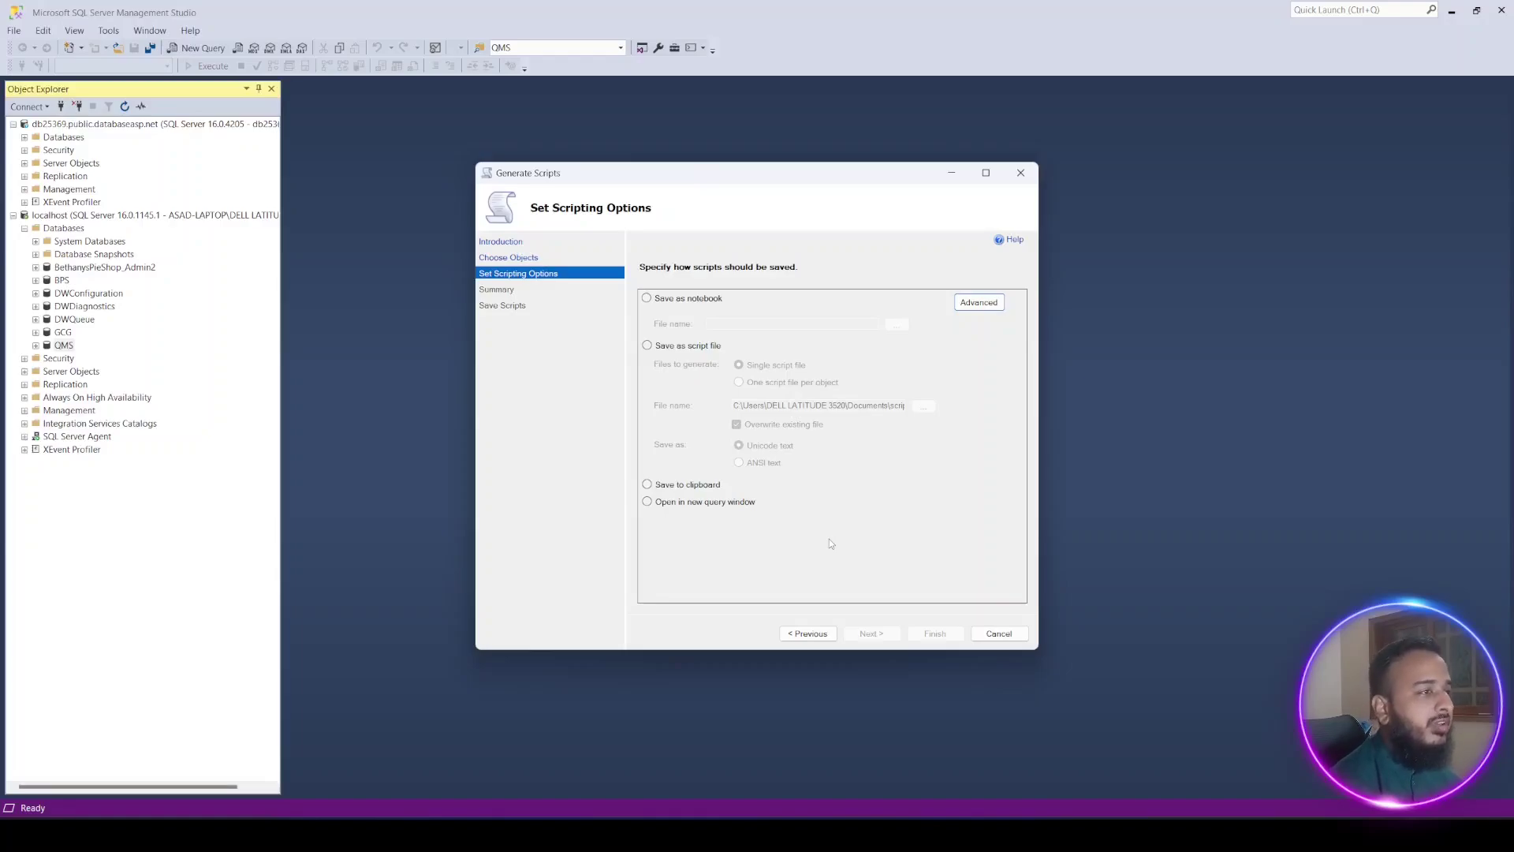
# Script the entire QMS database with all its objects and generate the script in a new query window
pyautogui.click(509, 244)
pyautogui.click(501, 258)
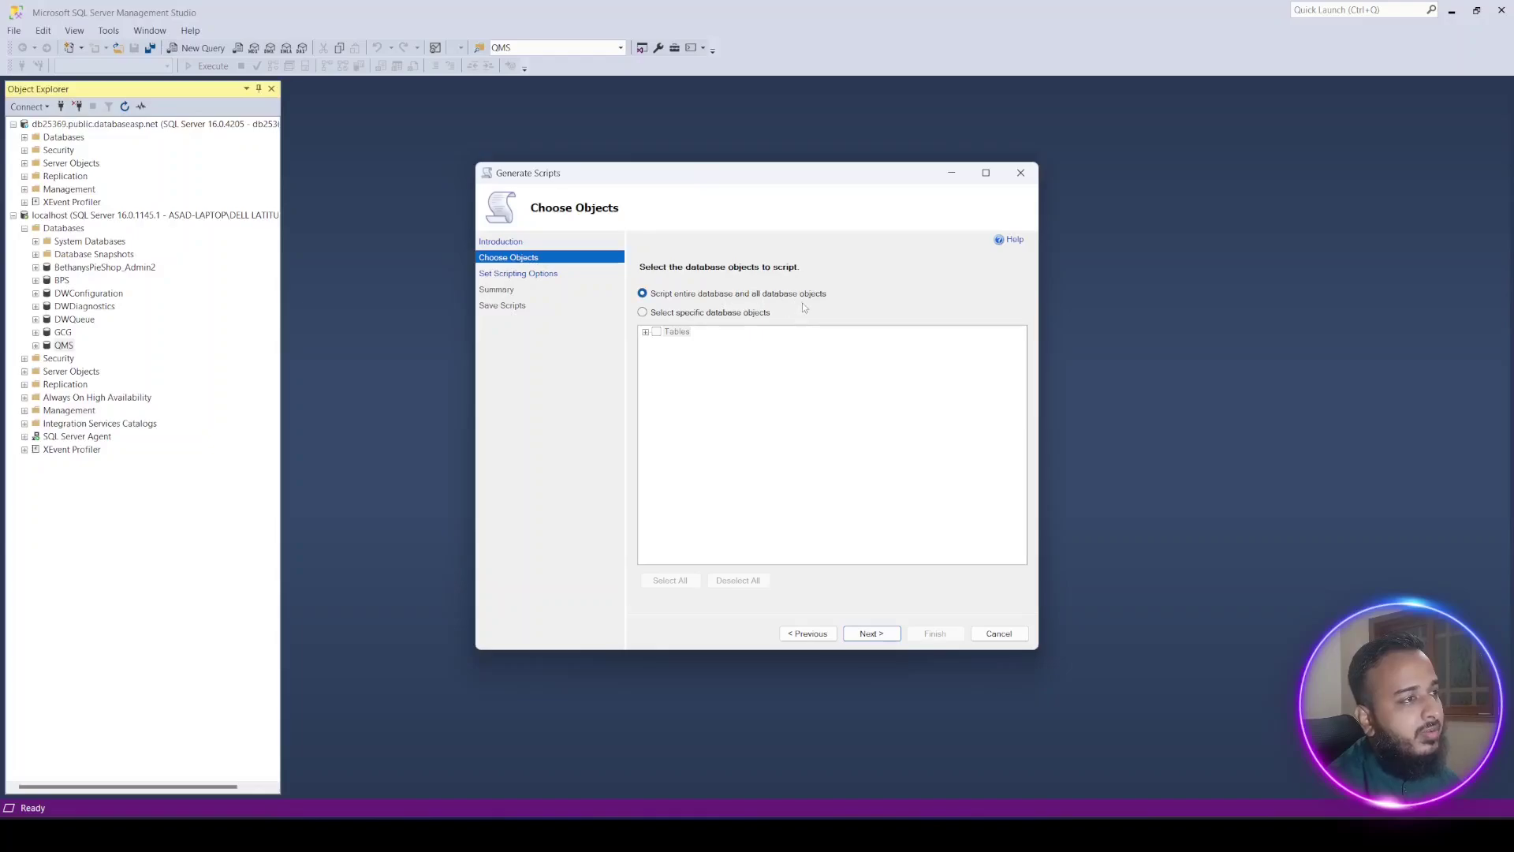
pyautogui.click(872, 634)
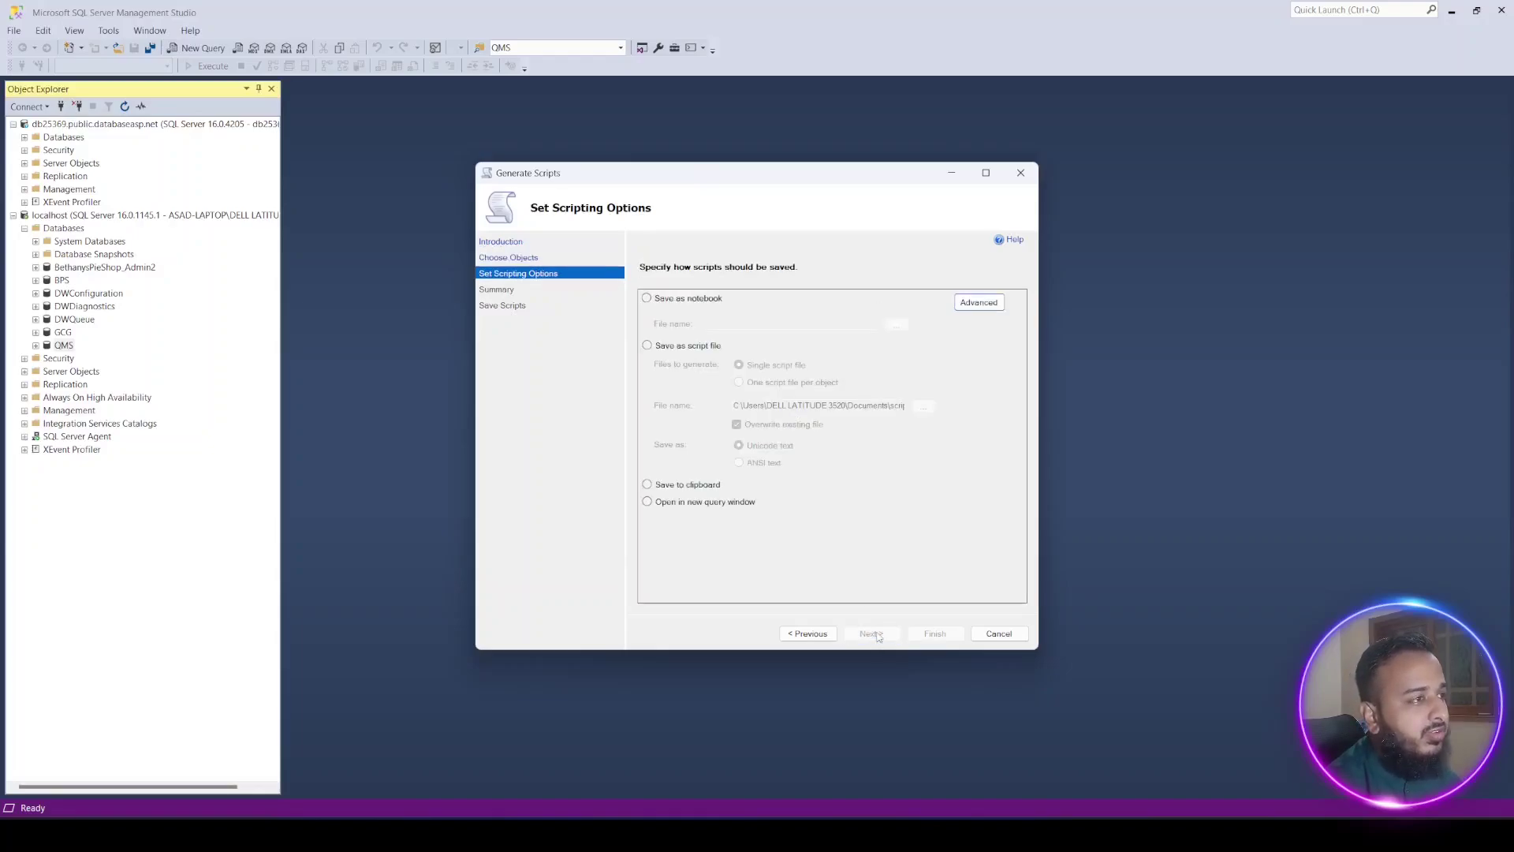
pyautogui.click(676, 505)
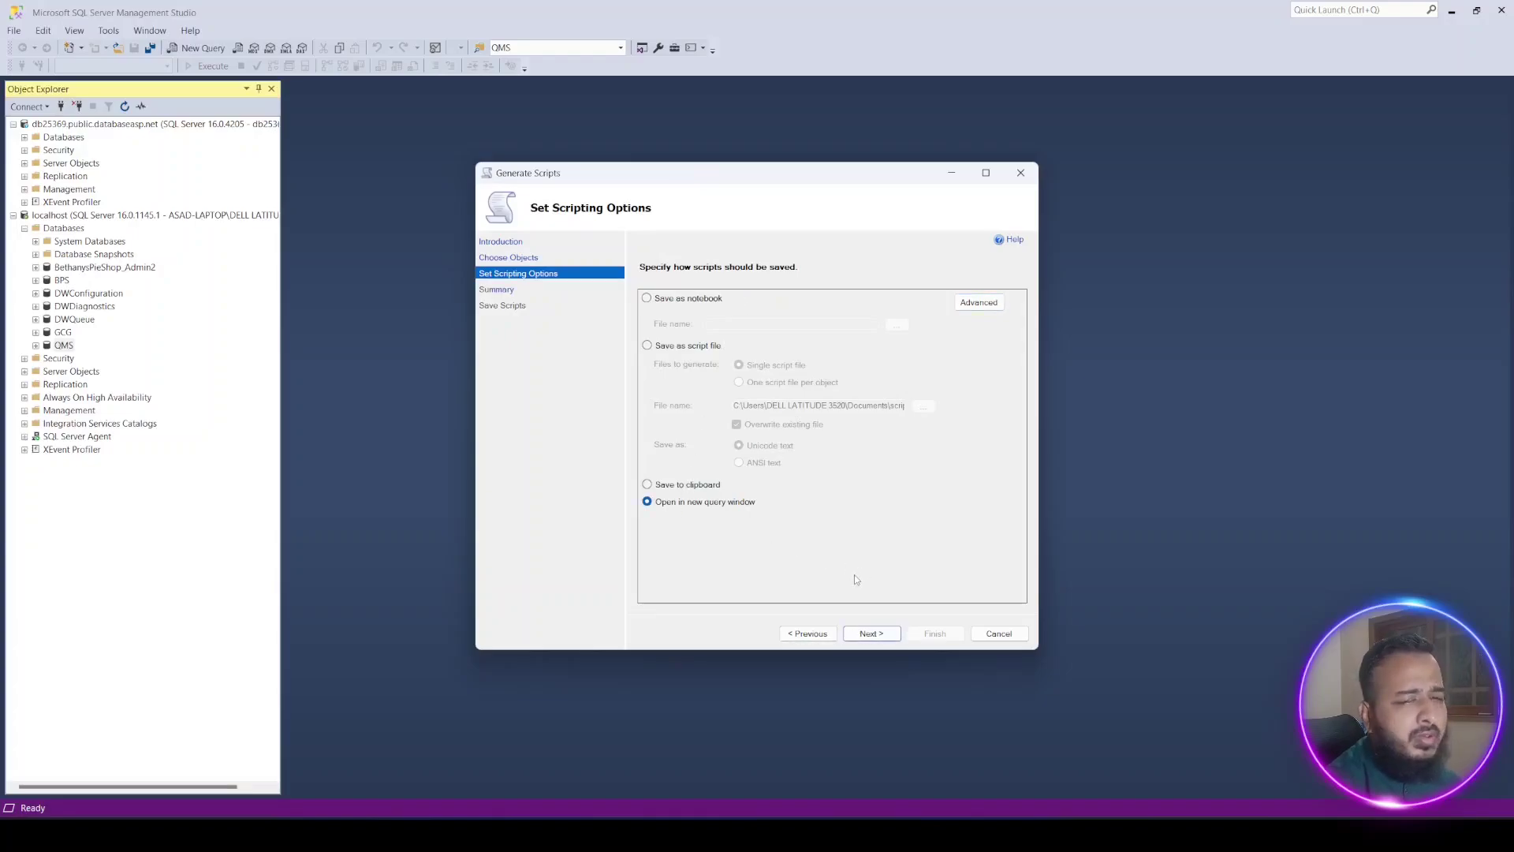
pyautogui.click(871, 634)
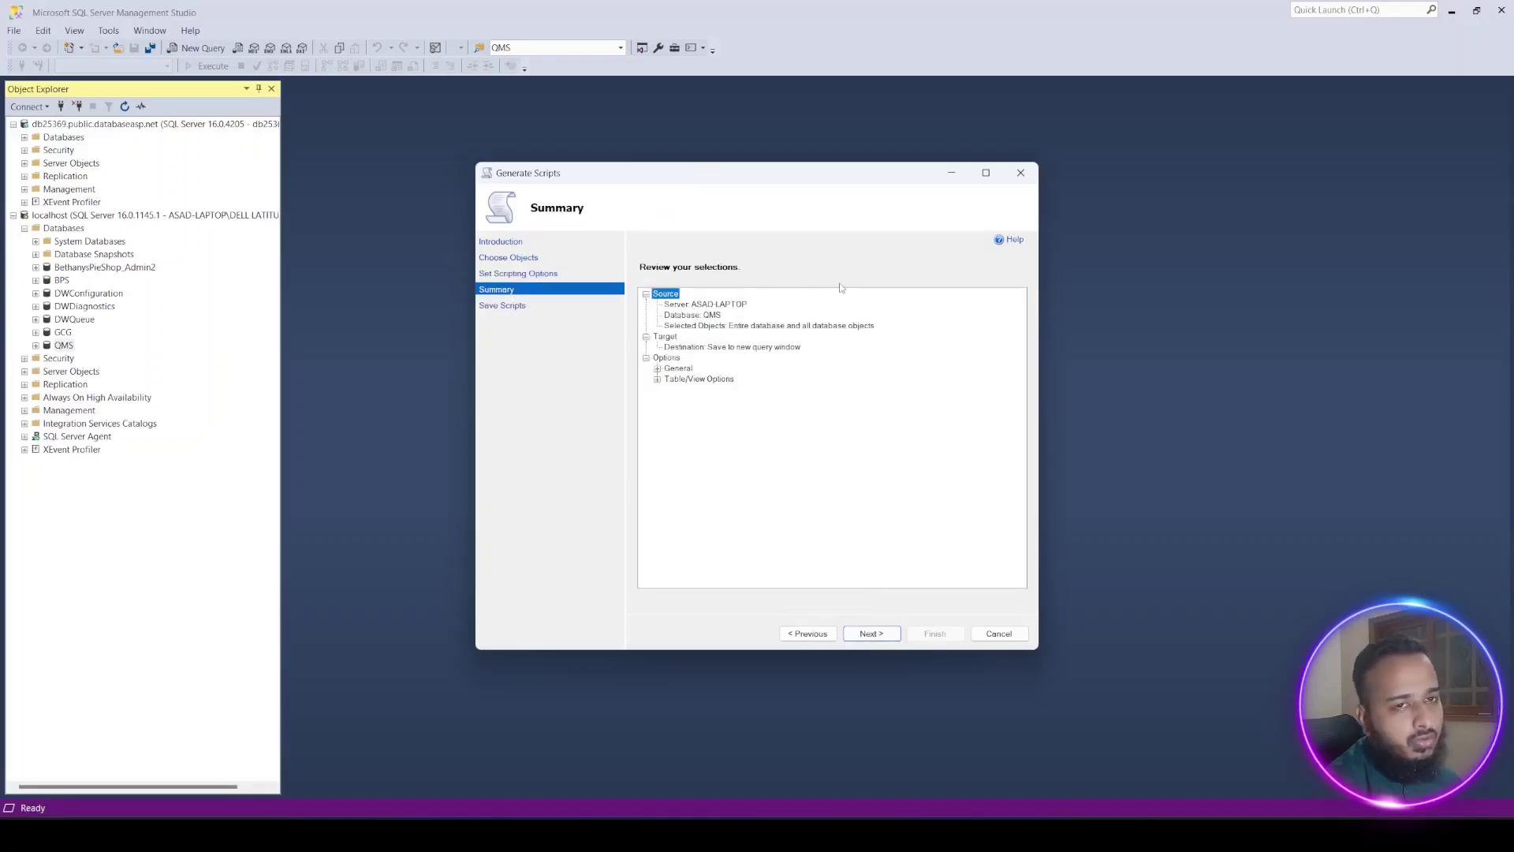
pyautogui.click(871, 634)
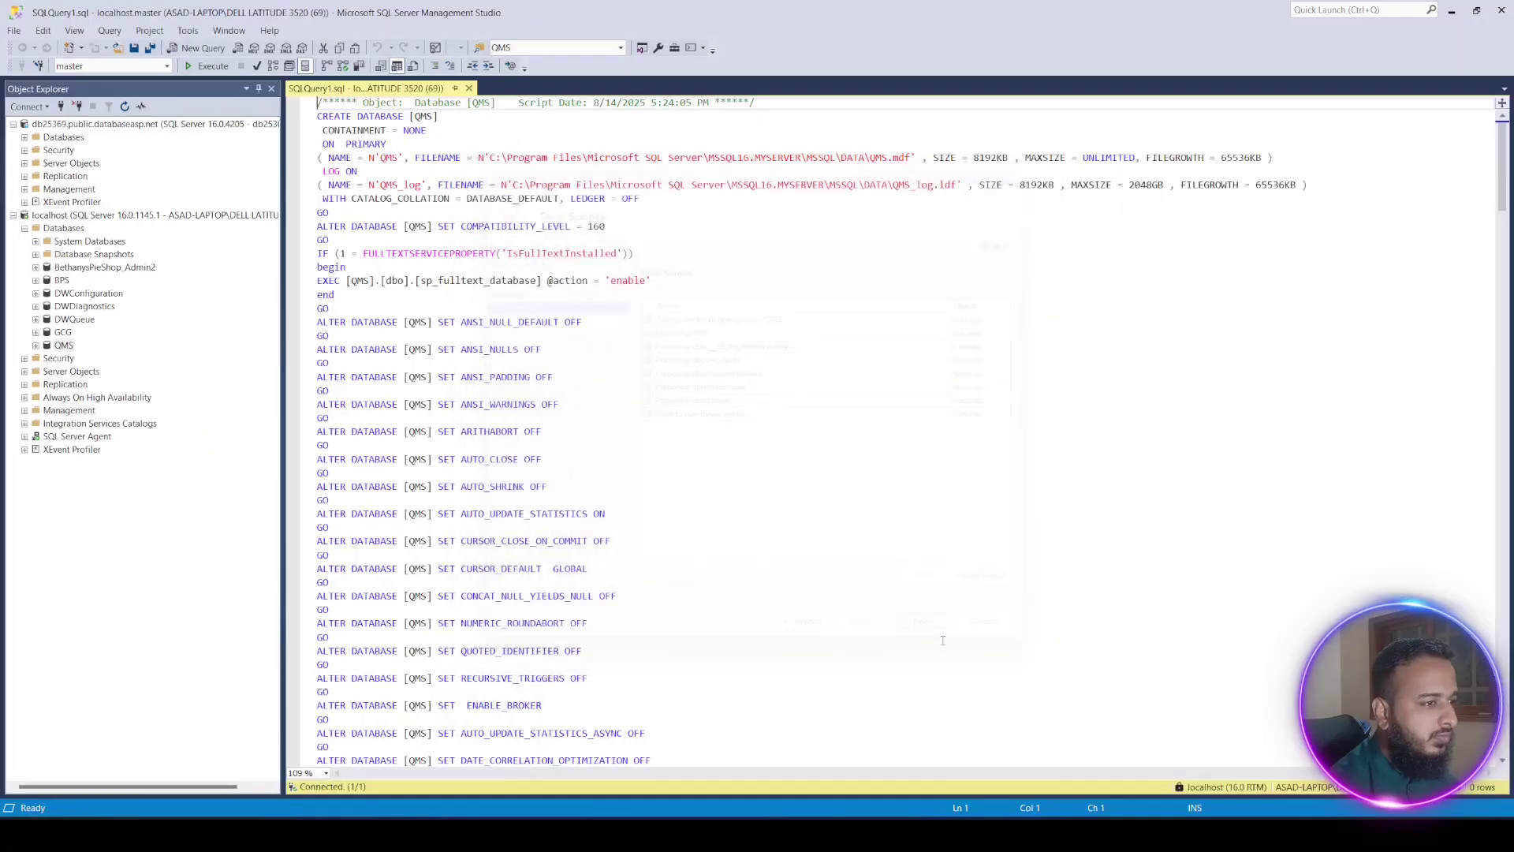
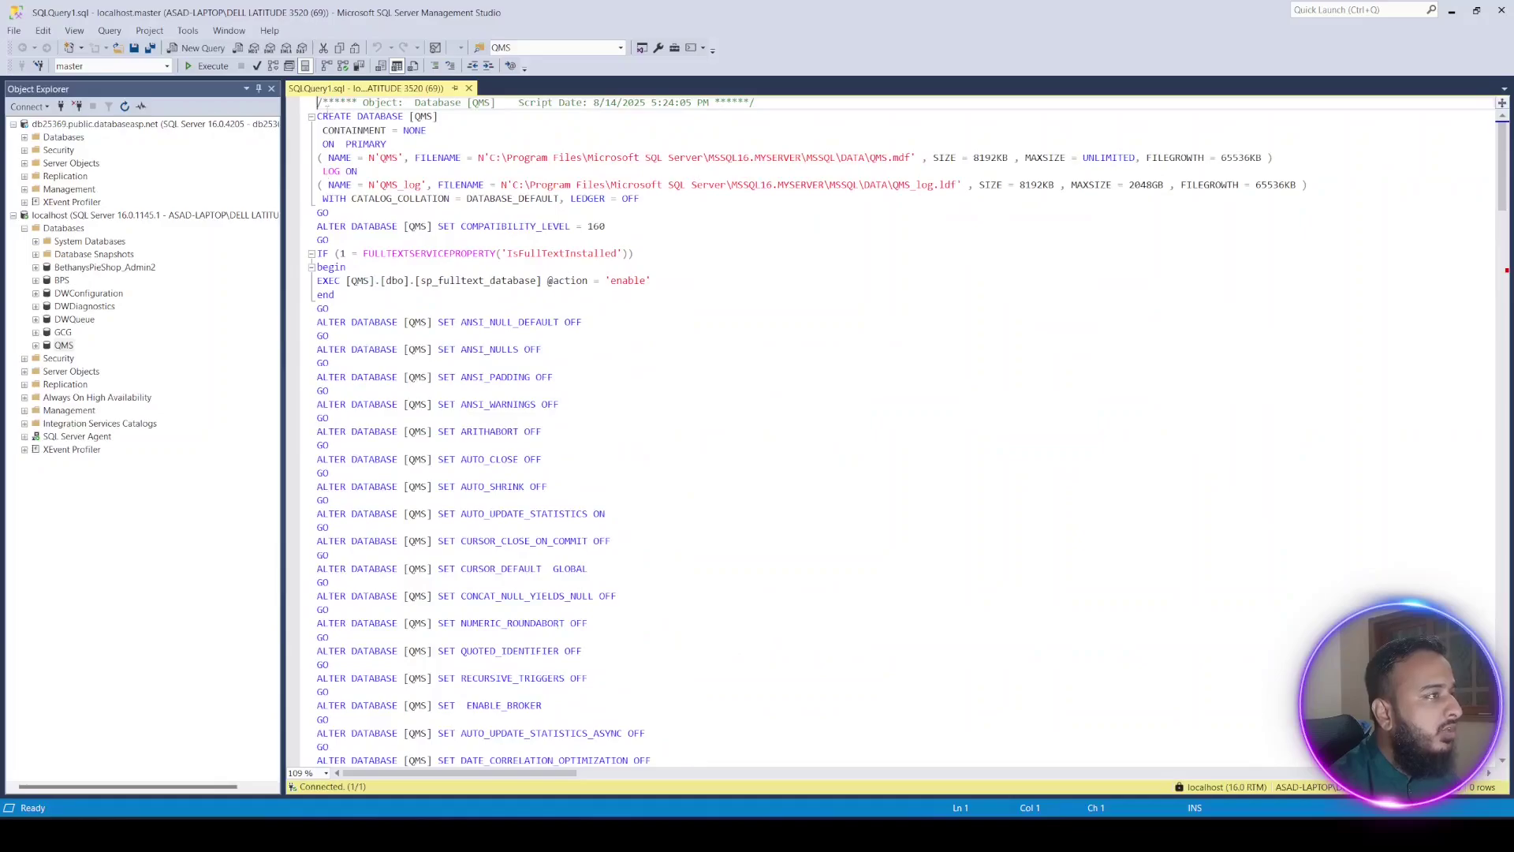
# Delete the opening block of the script, from CREATE DATABASE through the QUERY_STORE settings just before the __EFMigrationsHistory table section
pyautogui.moveTo(318, 110); pyautogui.dragTo(508, 429)
pyautogui.scroll(-3, 509, 394)
pyautogui.scroll(-3, 506, 406)
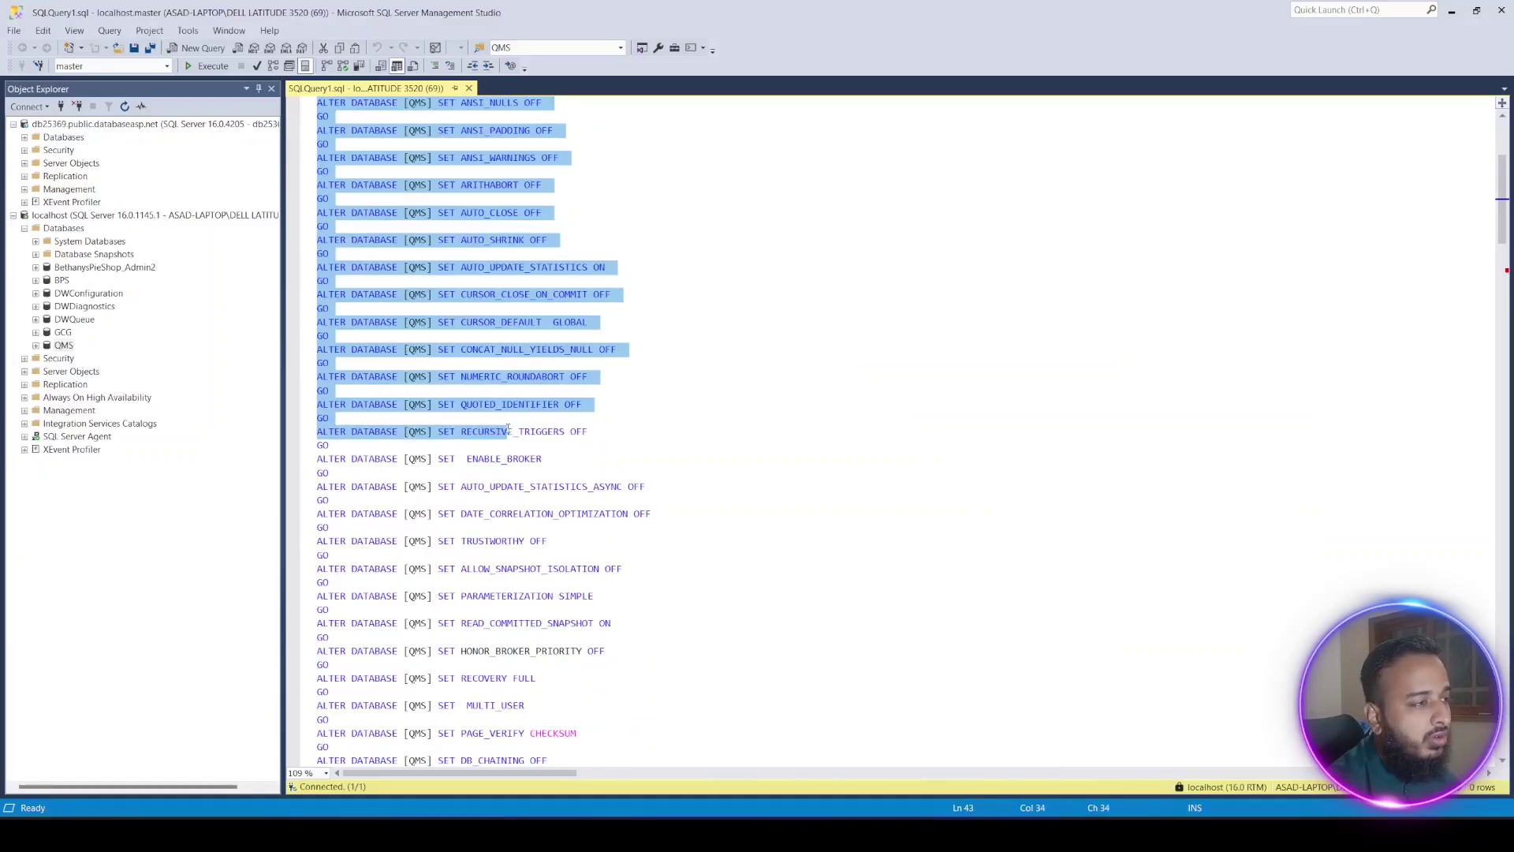
pyautogui.scroll(-1, 509, 432)
pyautogui.moveTo(509, 433); pyautogui.dragTo(729, 619)
pyautogui.scroll(-2, 710, 585)
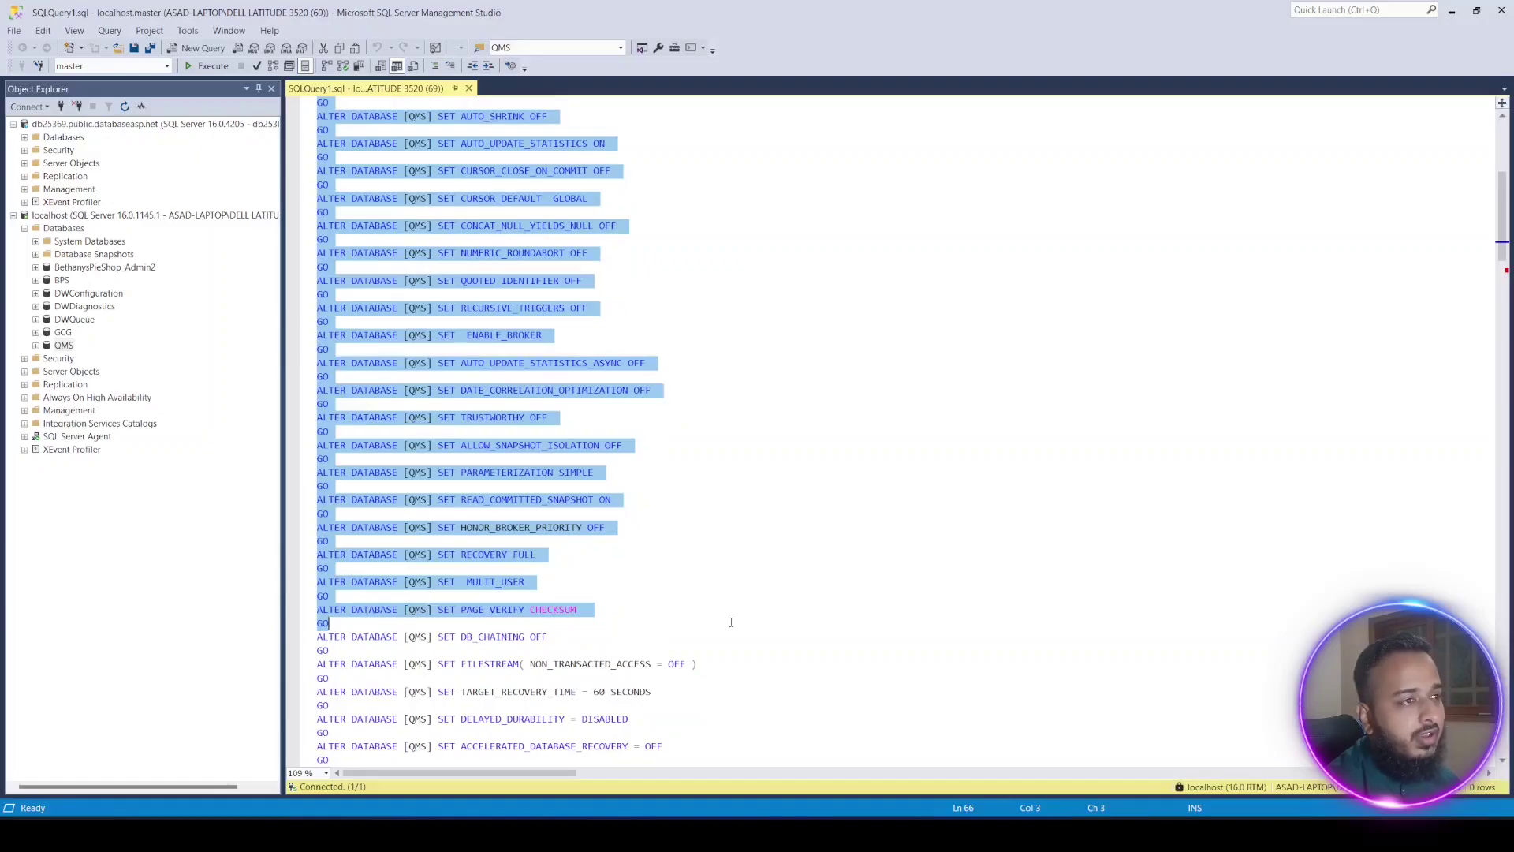
pyautogui.moveTo(731, 624); pyautogui.dragTo(786, 686)
pyautogui.scroll(-1, 763, 667)
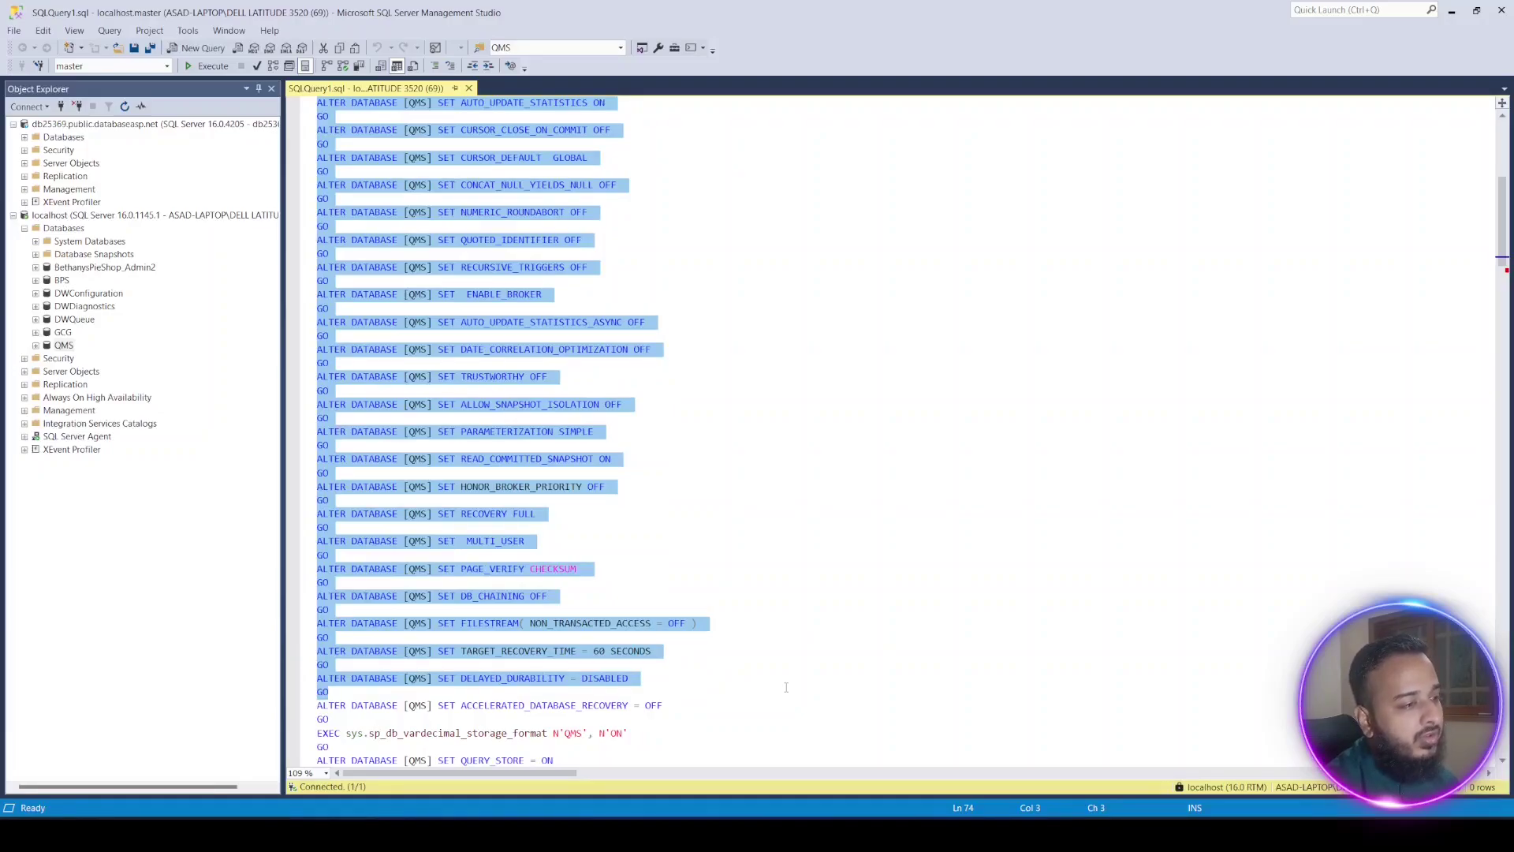
pyautogui.scroll(-2, 787, 694)
pyautogui.moveTo(790, 691); pyautogui.dragTo(341, 635)
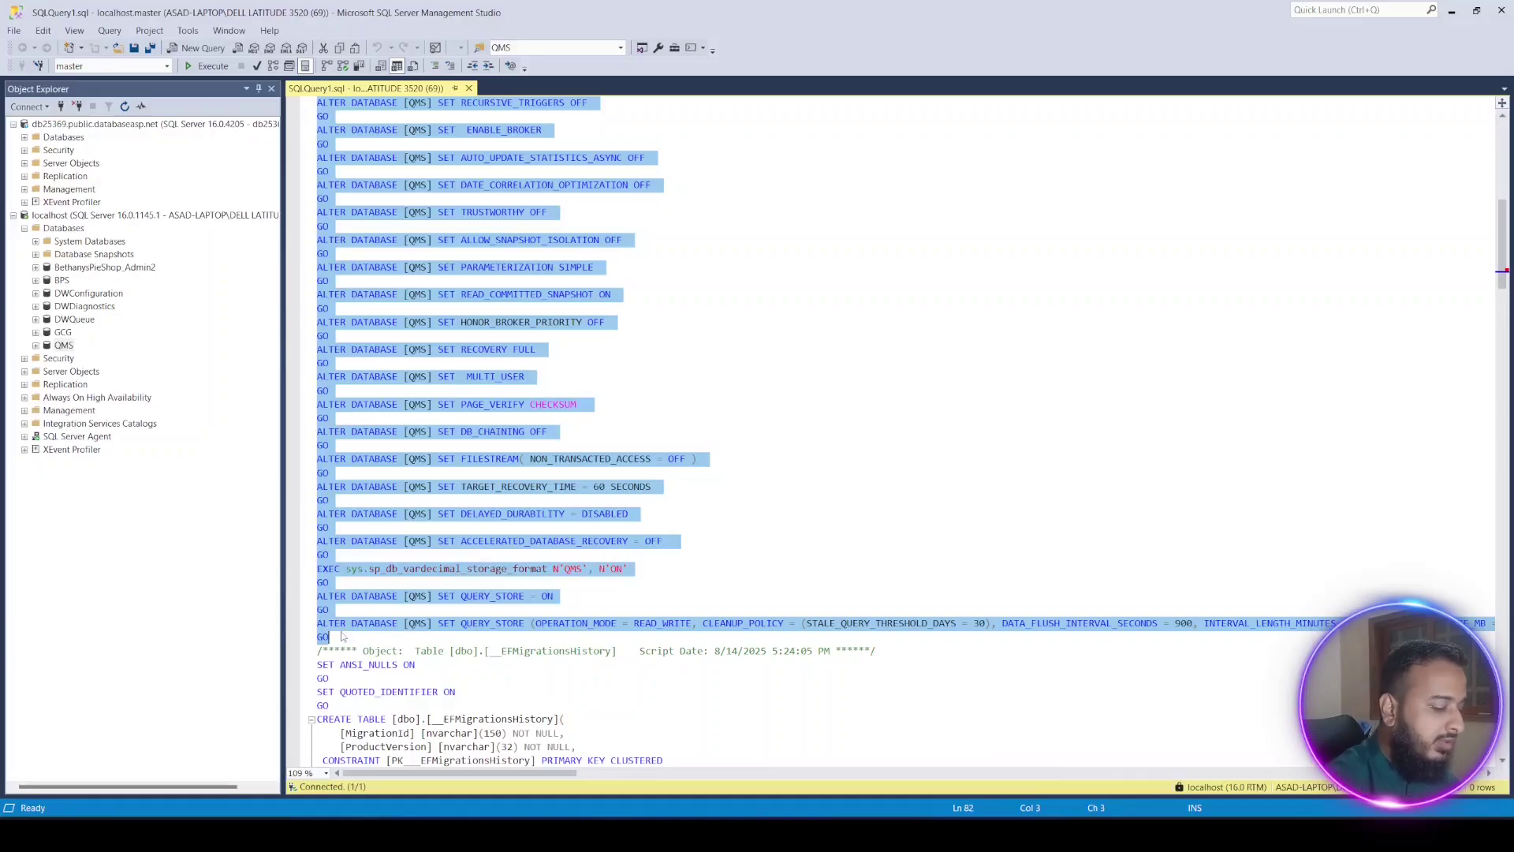
pyautogui.press('Delete')
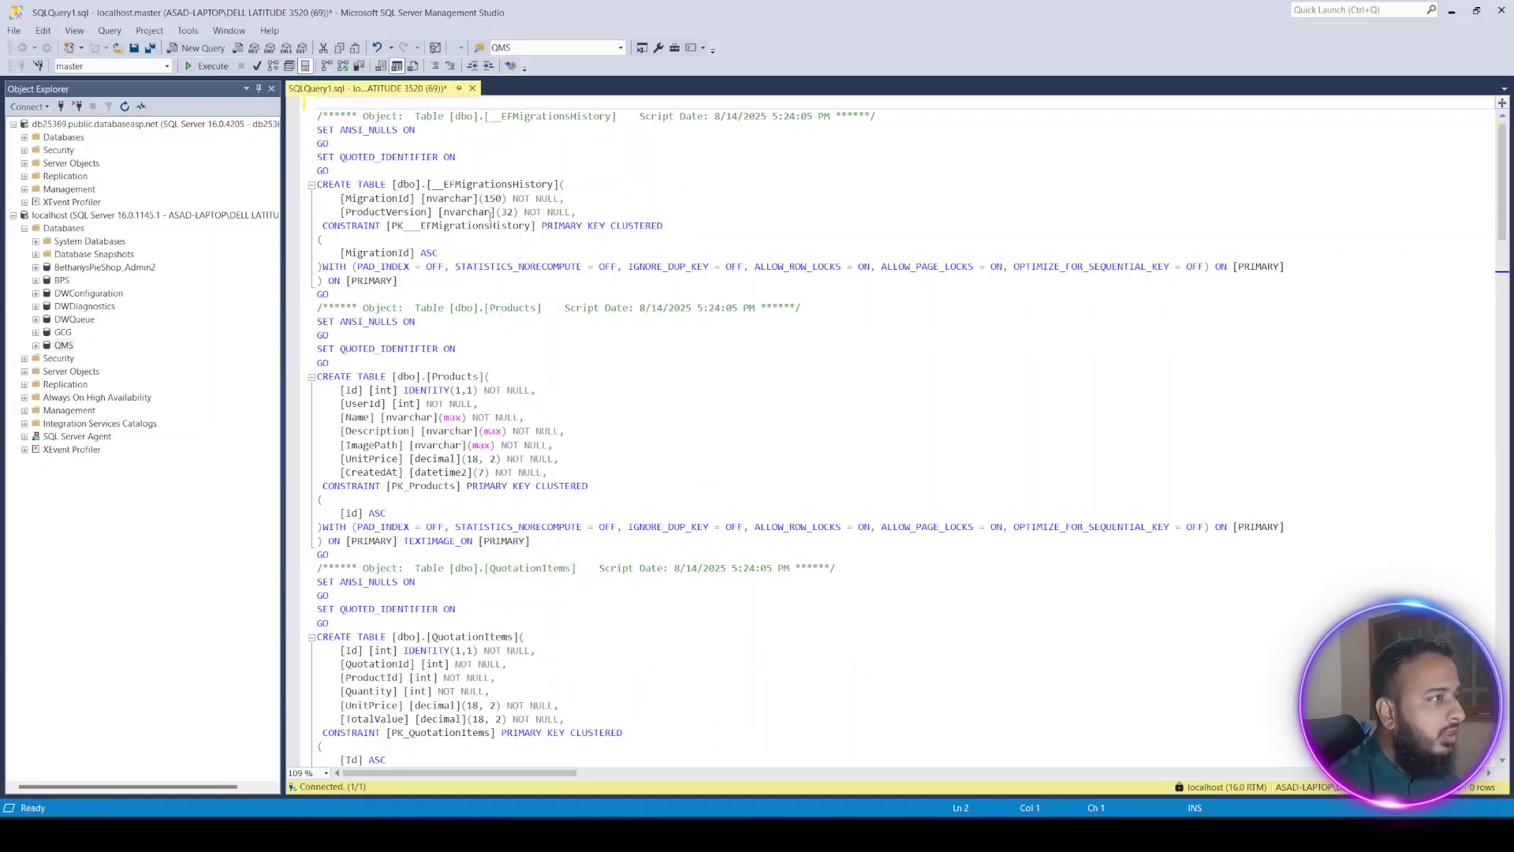
# Check the remaining table, insert and index statements, and copy the entire script
pyautogui.scroll(1, 453, 214)
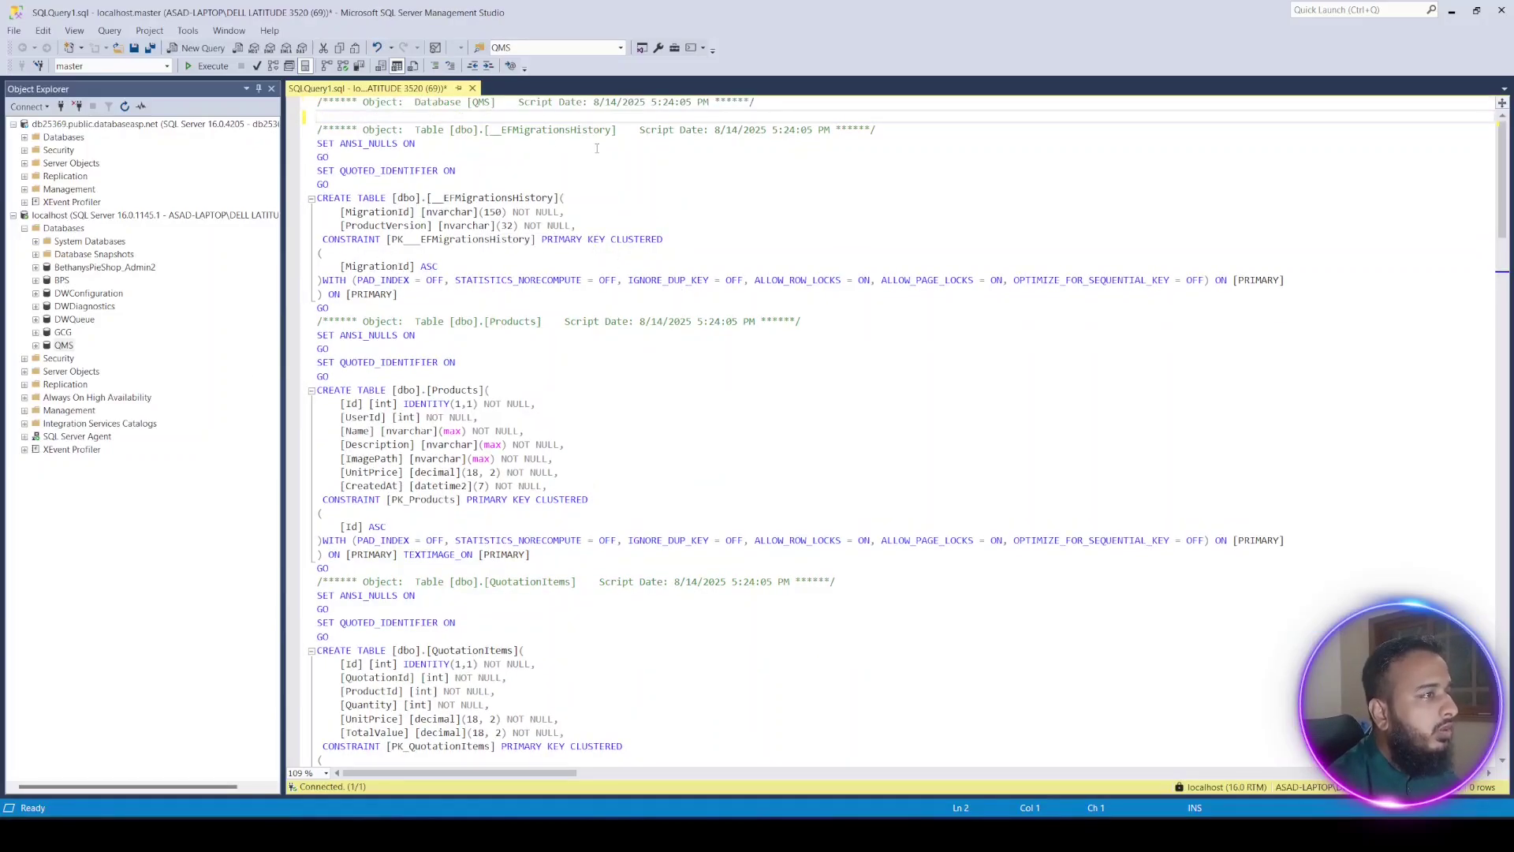
pyautogui.scroll(-3, 426, 213)
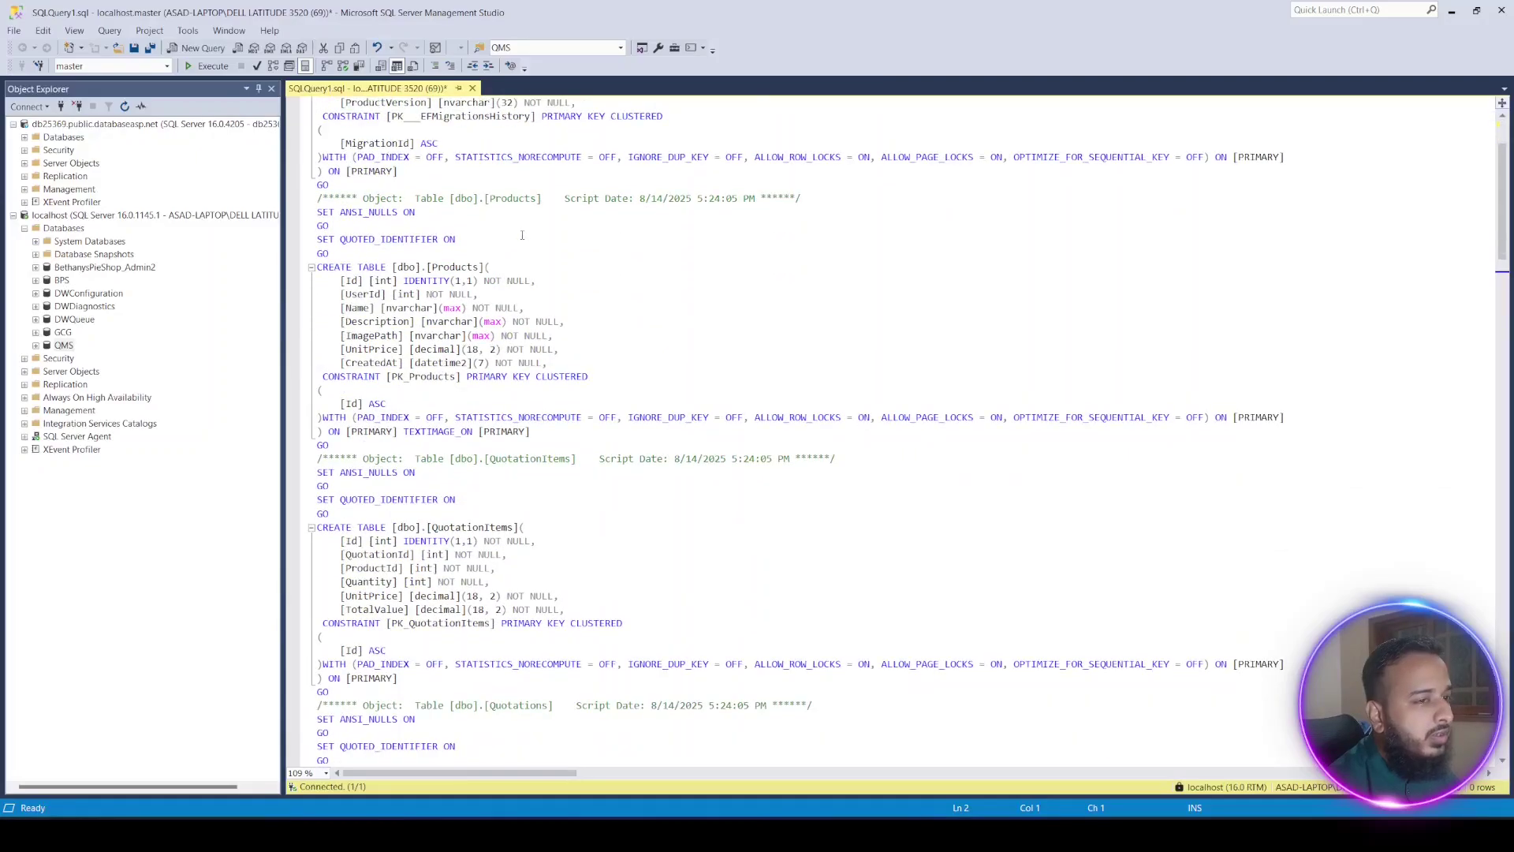
pyautogui.scroll(3, 523, 235)
pyautogui.scroll(-20, 522, 234)
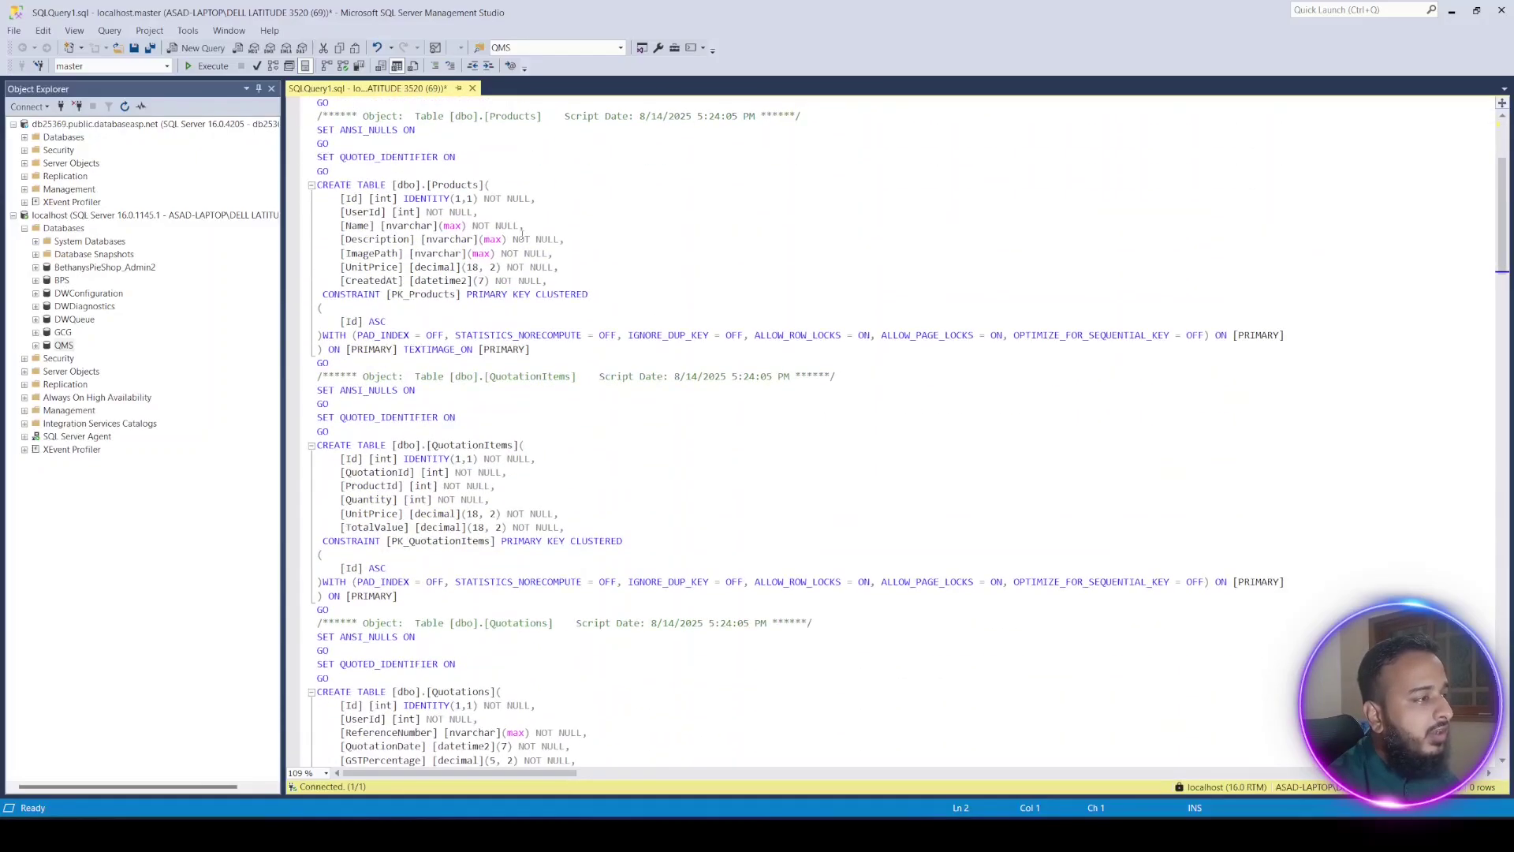
pyautogui.scroll(-20, 523, 234)
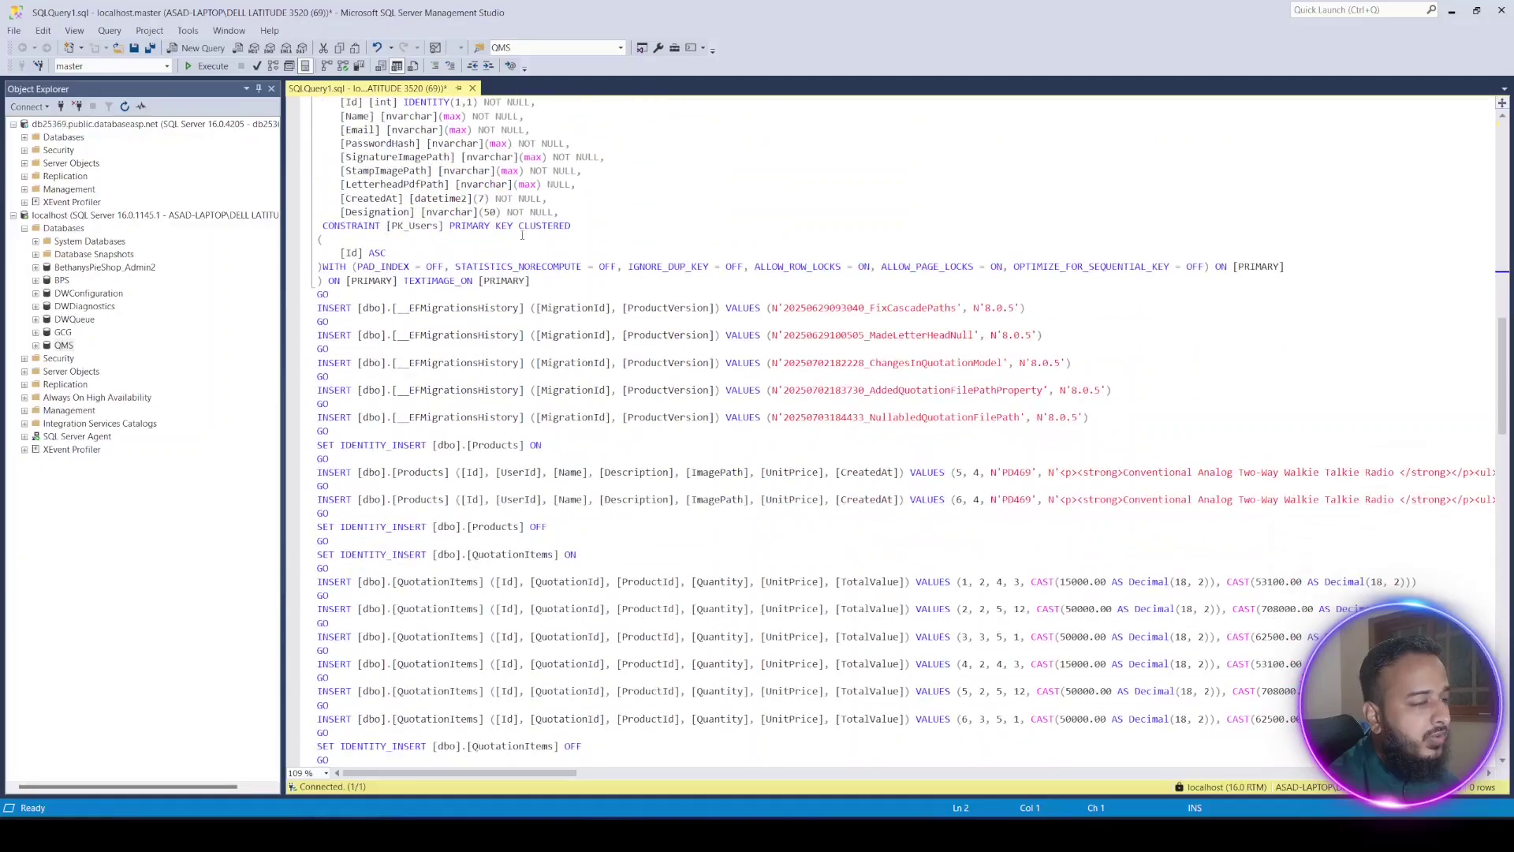
pyautogui.scroll(-9, 523, 235)
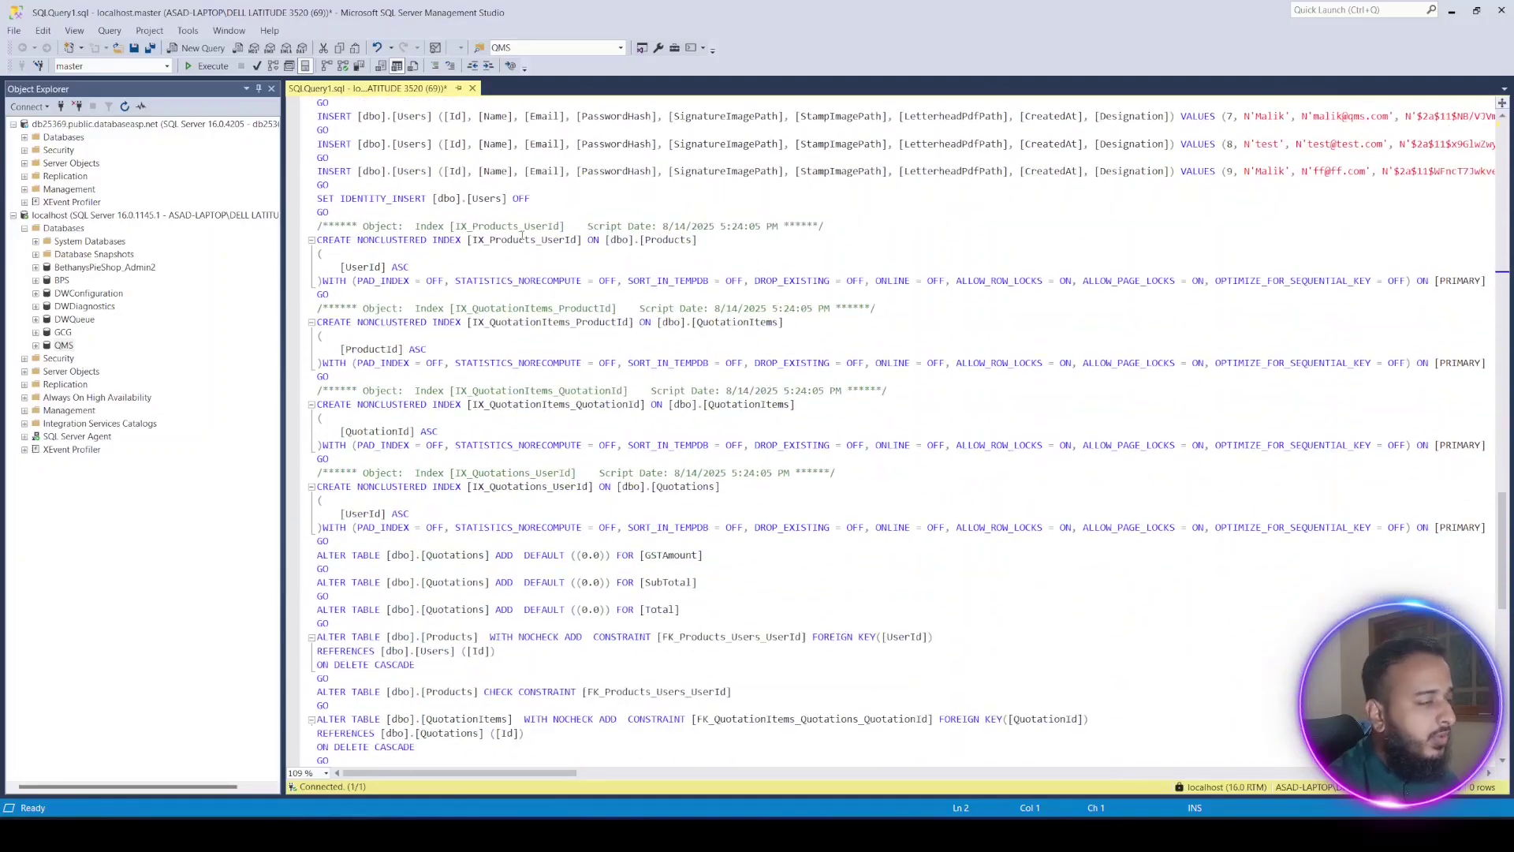
pyautogui.hotkey('ctrl', 'a')
pyautogui.hotkey('ctrl', 'c')
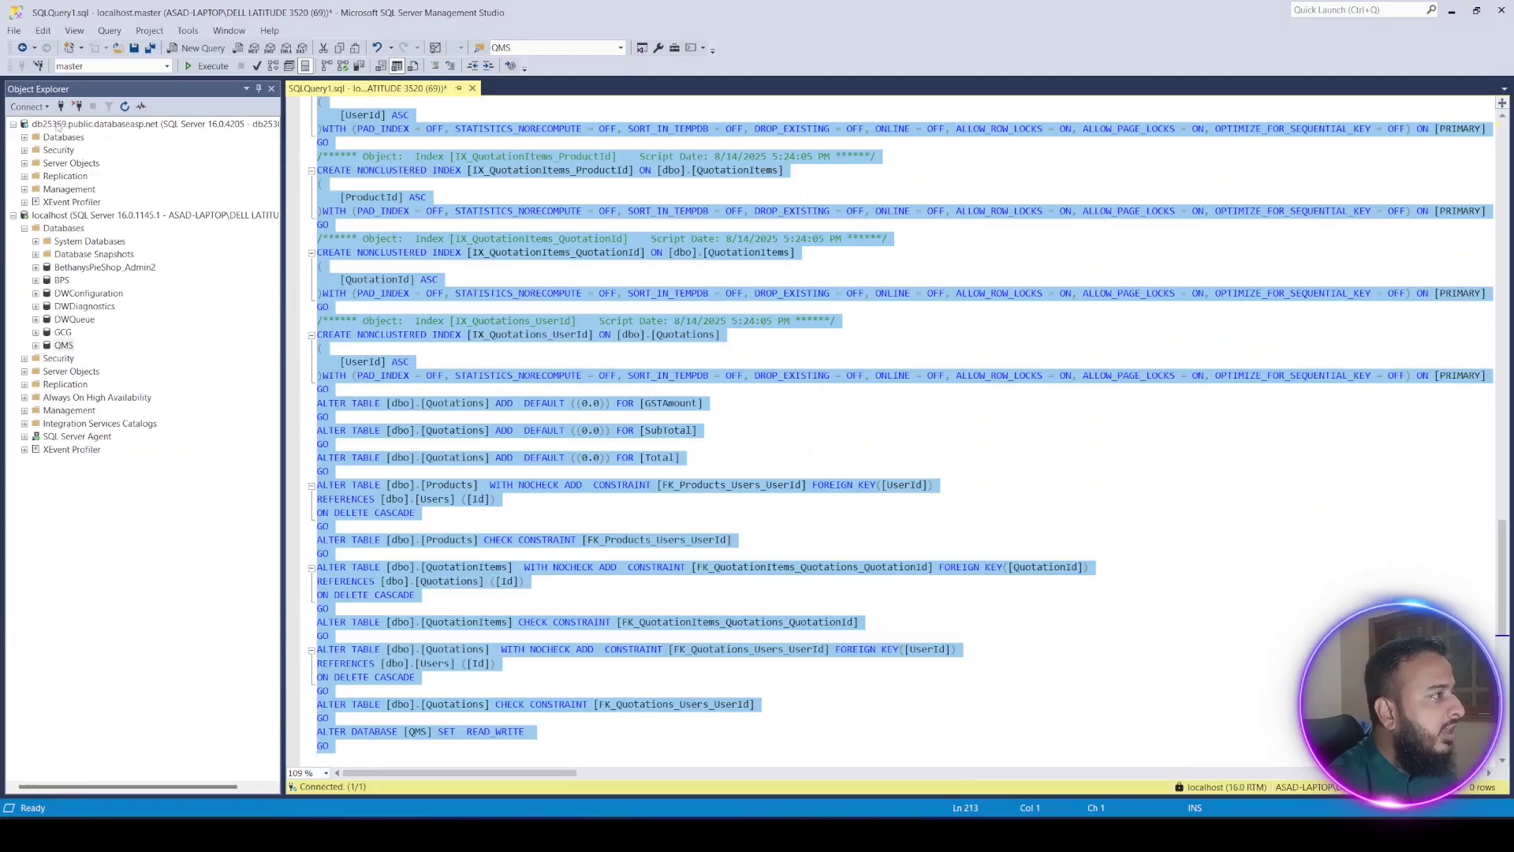
# Open a new query on the hosted db25369 database, paste the copied script into it and execute it
pyautogui.click(24, 138)
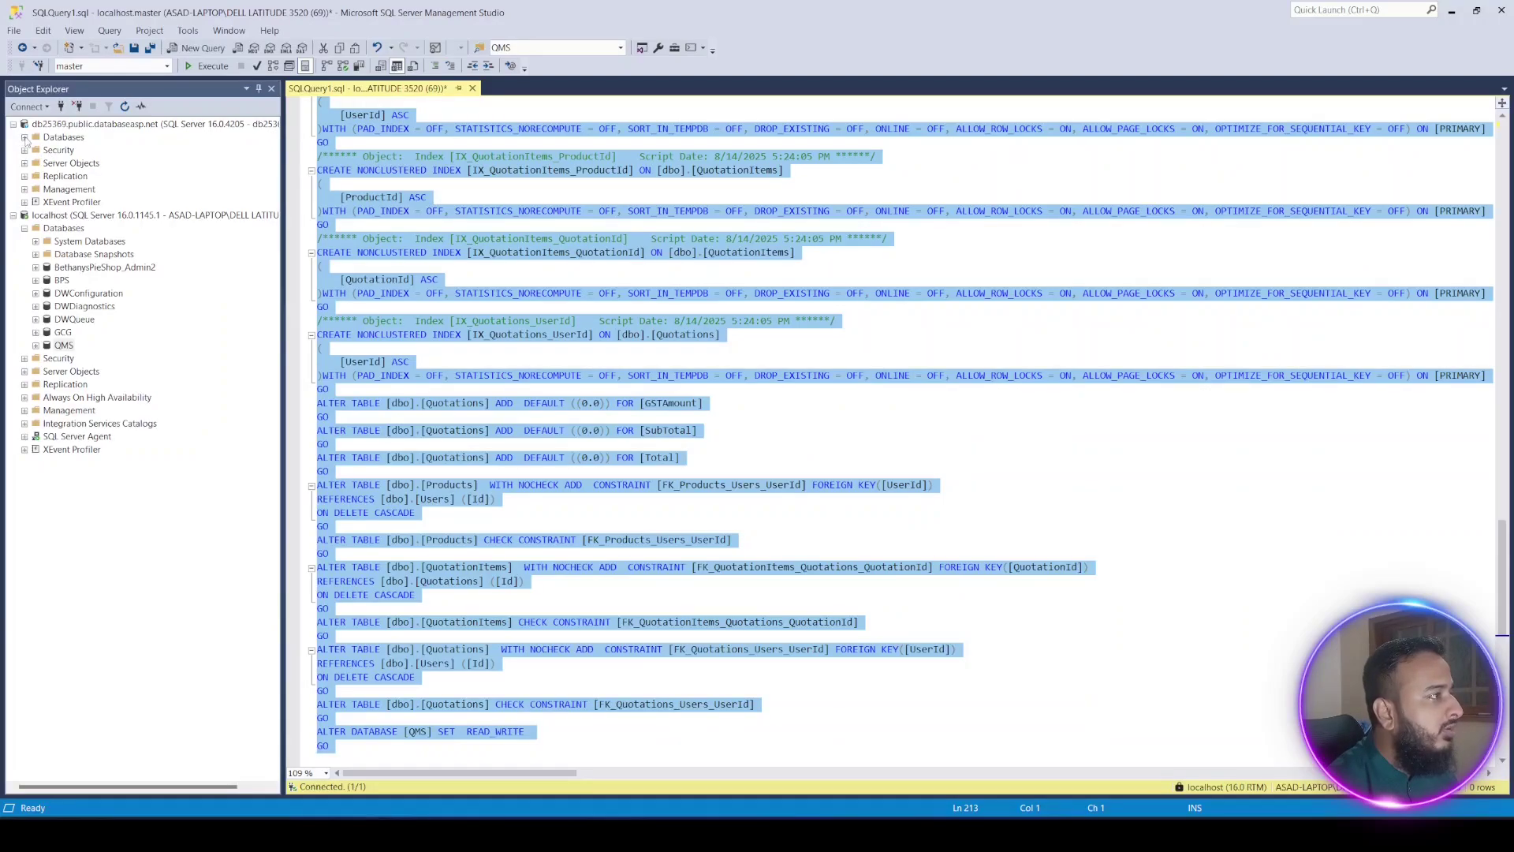
pyautogui.click(69, 177)
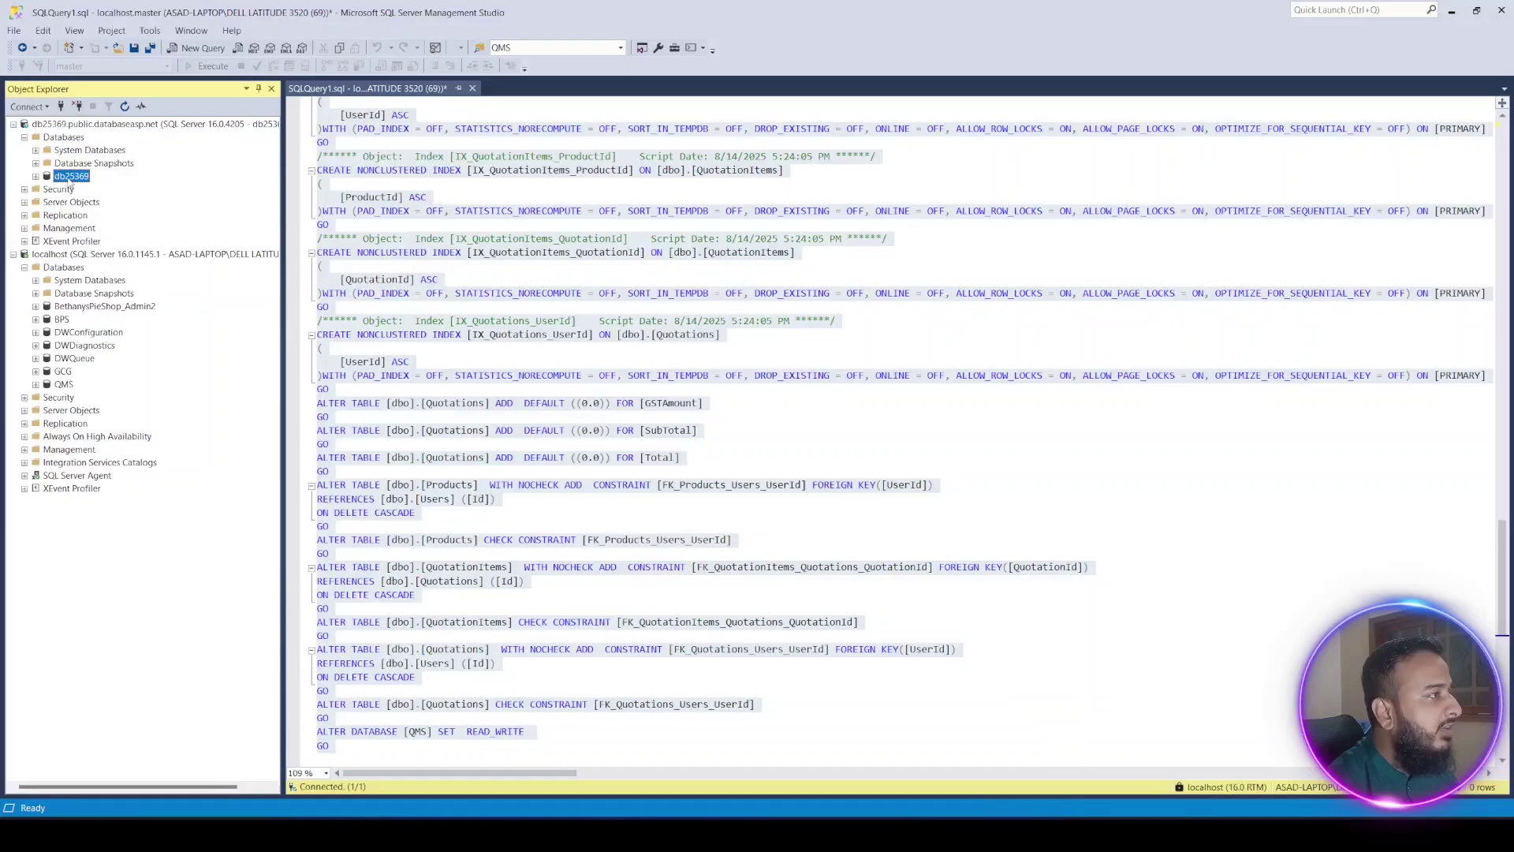
pyautogui.rightClick(68, 178)
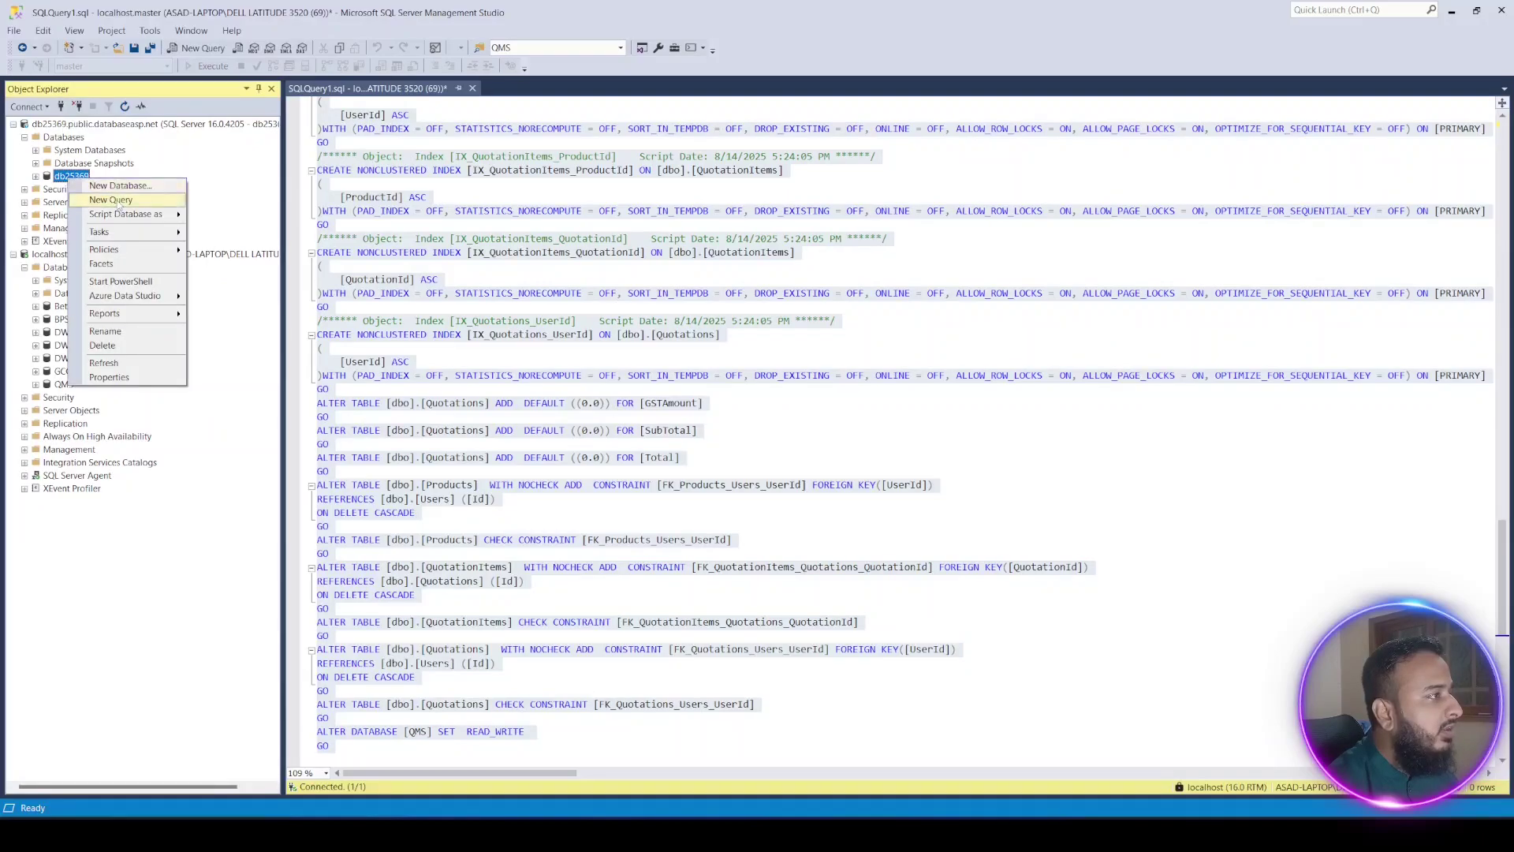
pyautogui.click(117, 201)
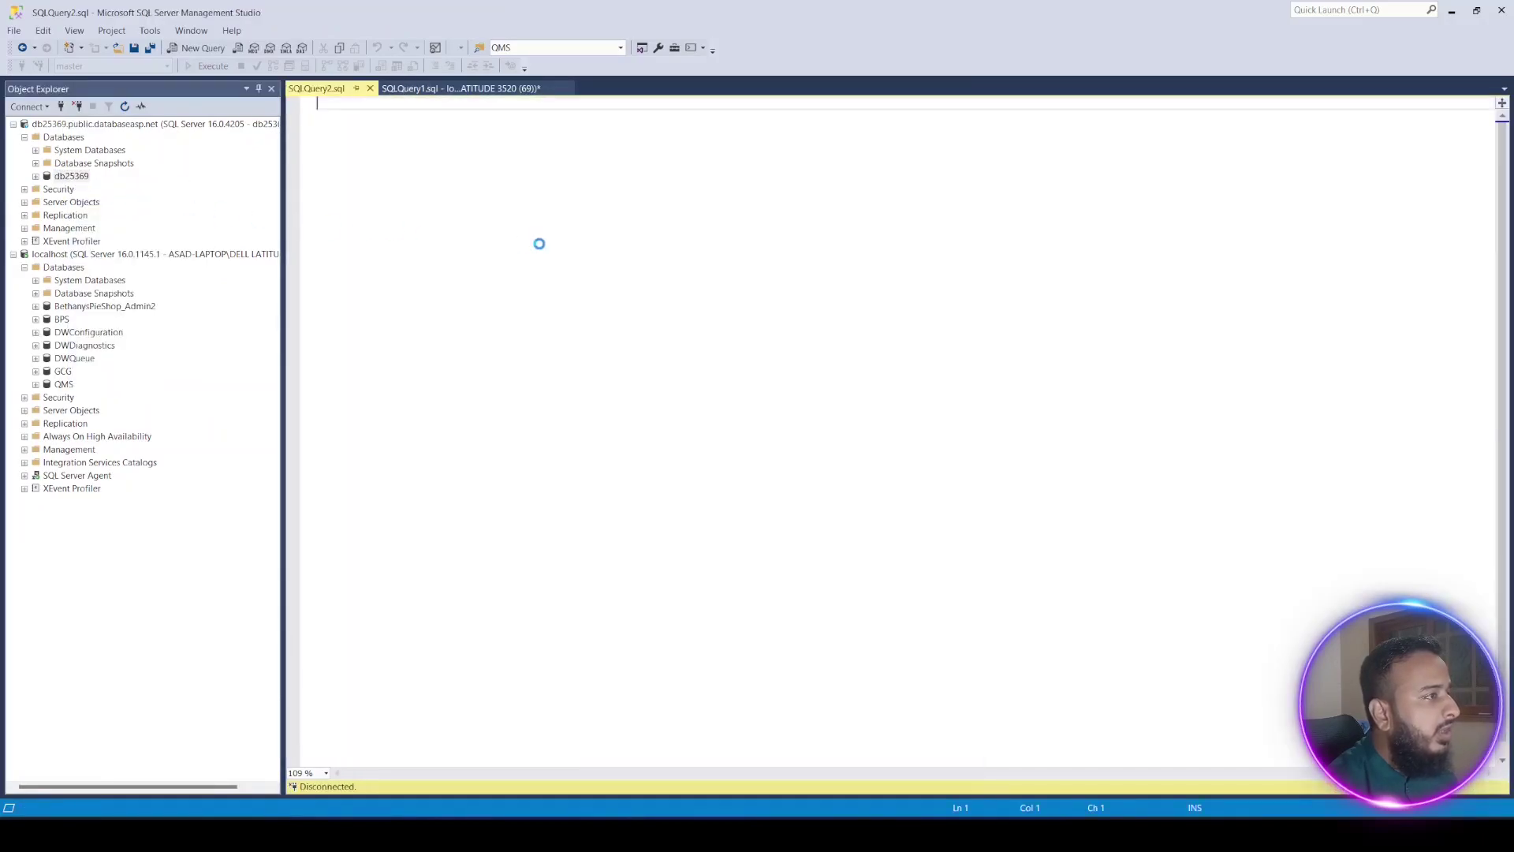
pyautogui.hotkey('ctrl', 'v')
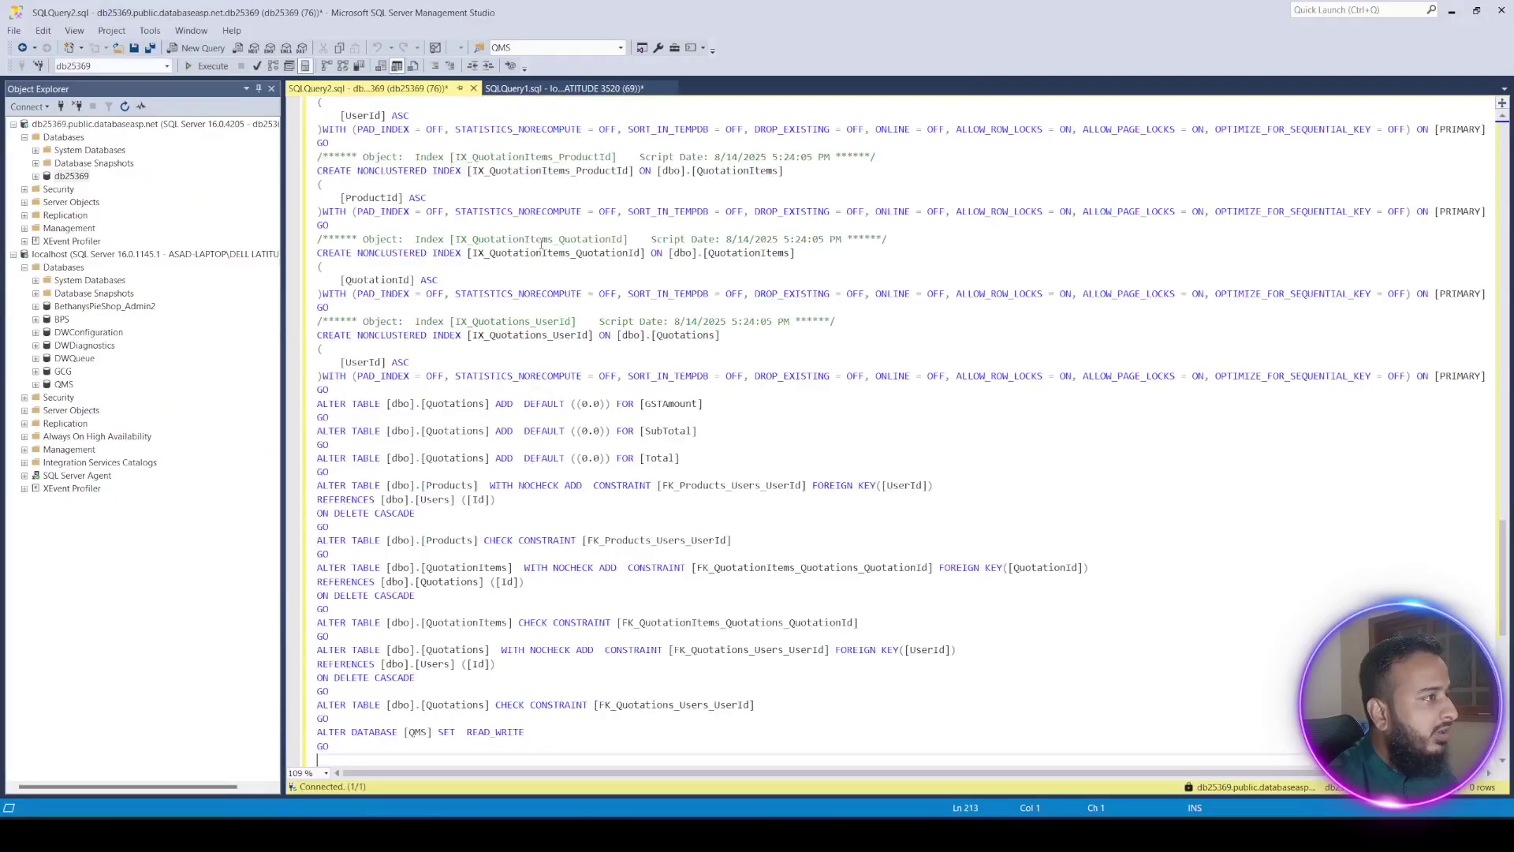
pyautogui.click(211, 67)
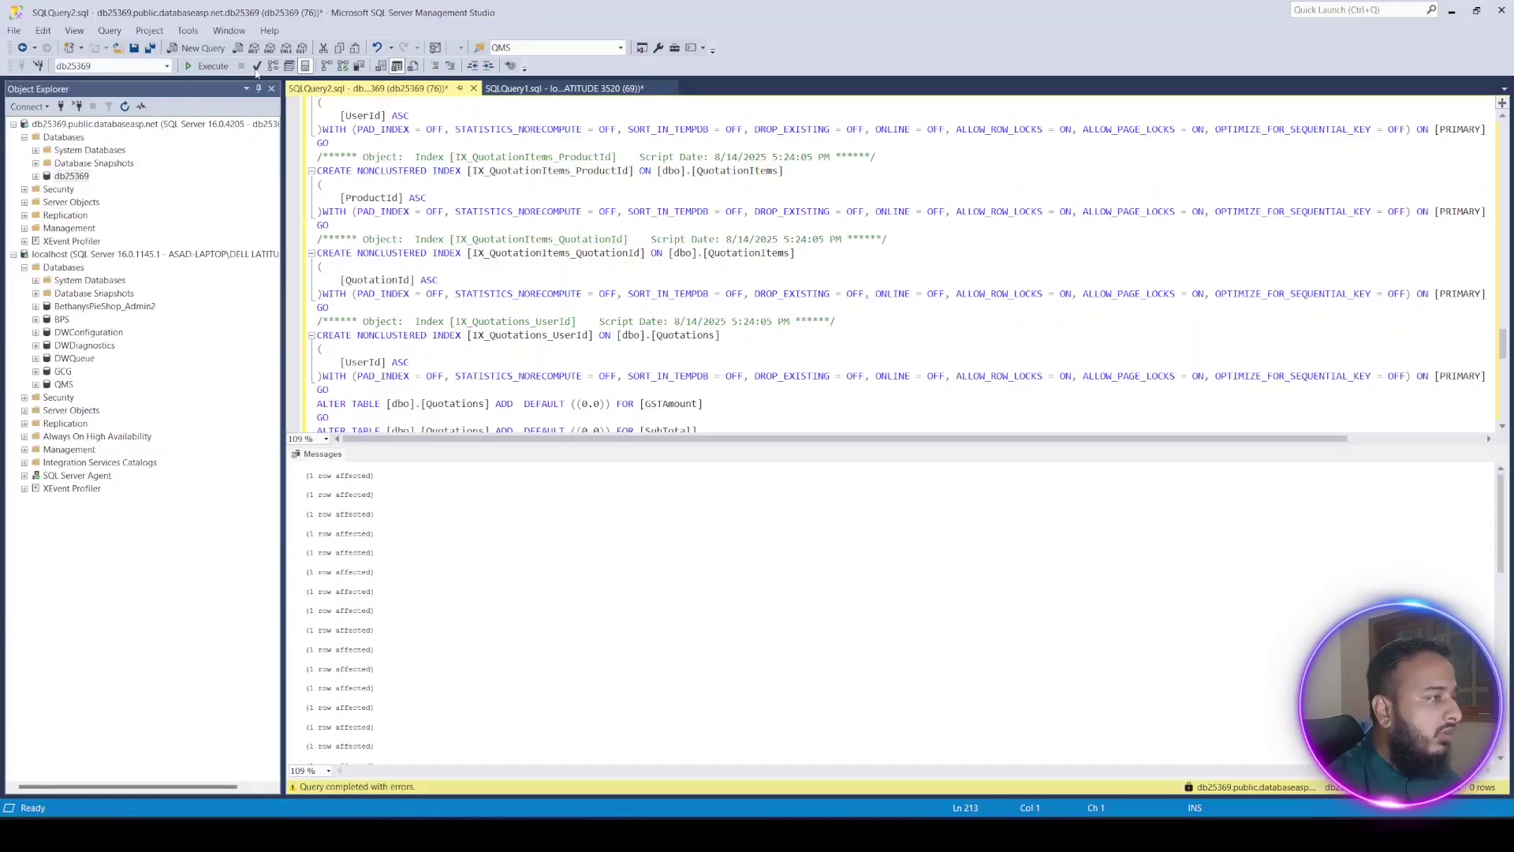
# Expand the hosted db25369 database's tables and check that the migrated tables such as dbo.Products are there
pyautogui.scroll(-1, 500, 237)
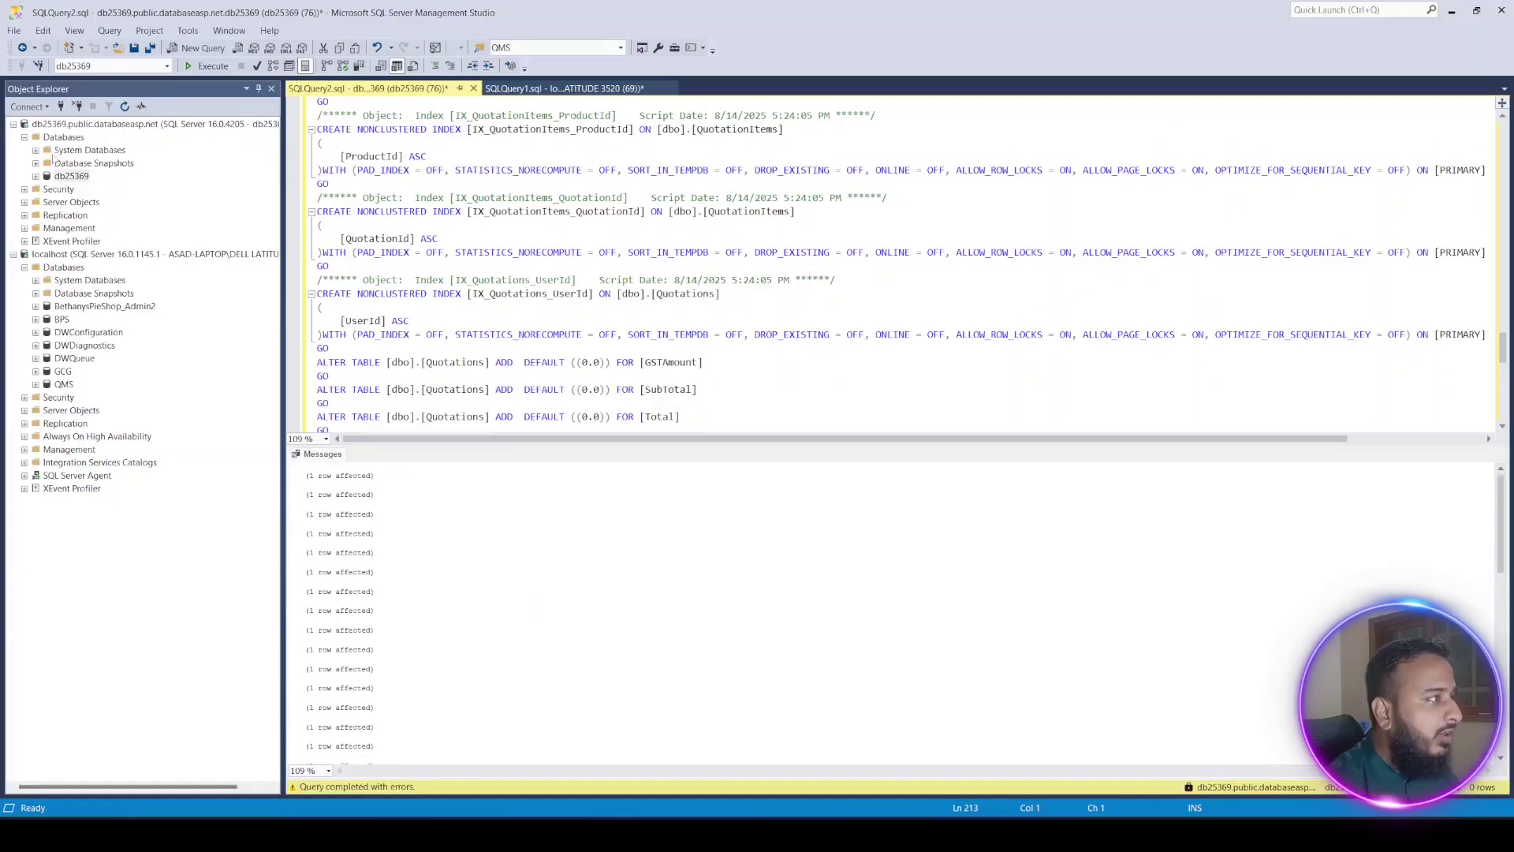
pyautogui.click(35, 176)
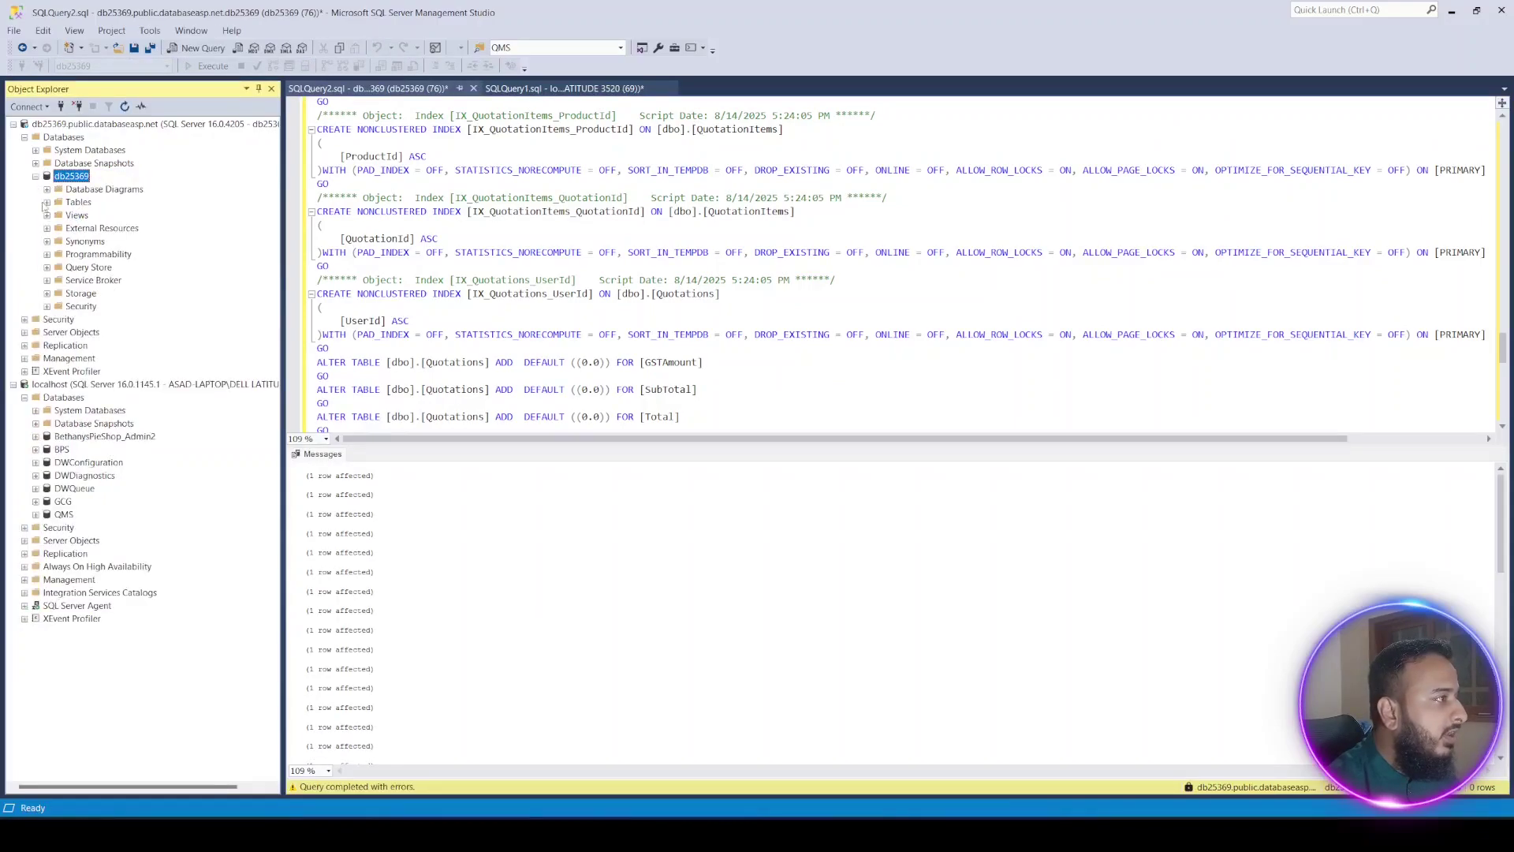
pyautogui.click(46, 201)
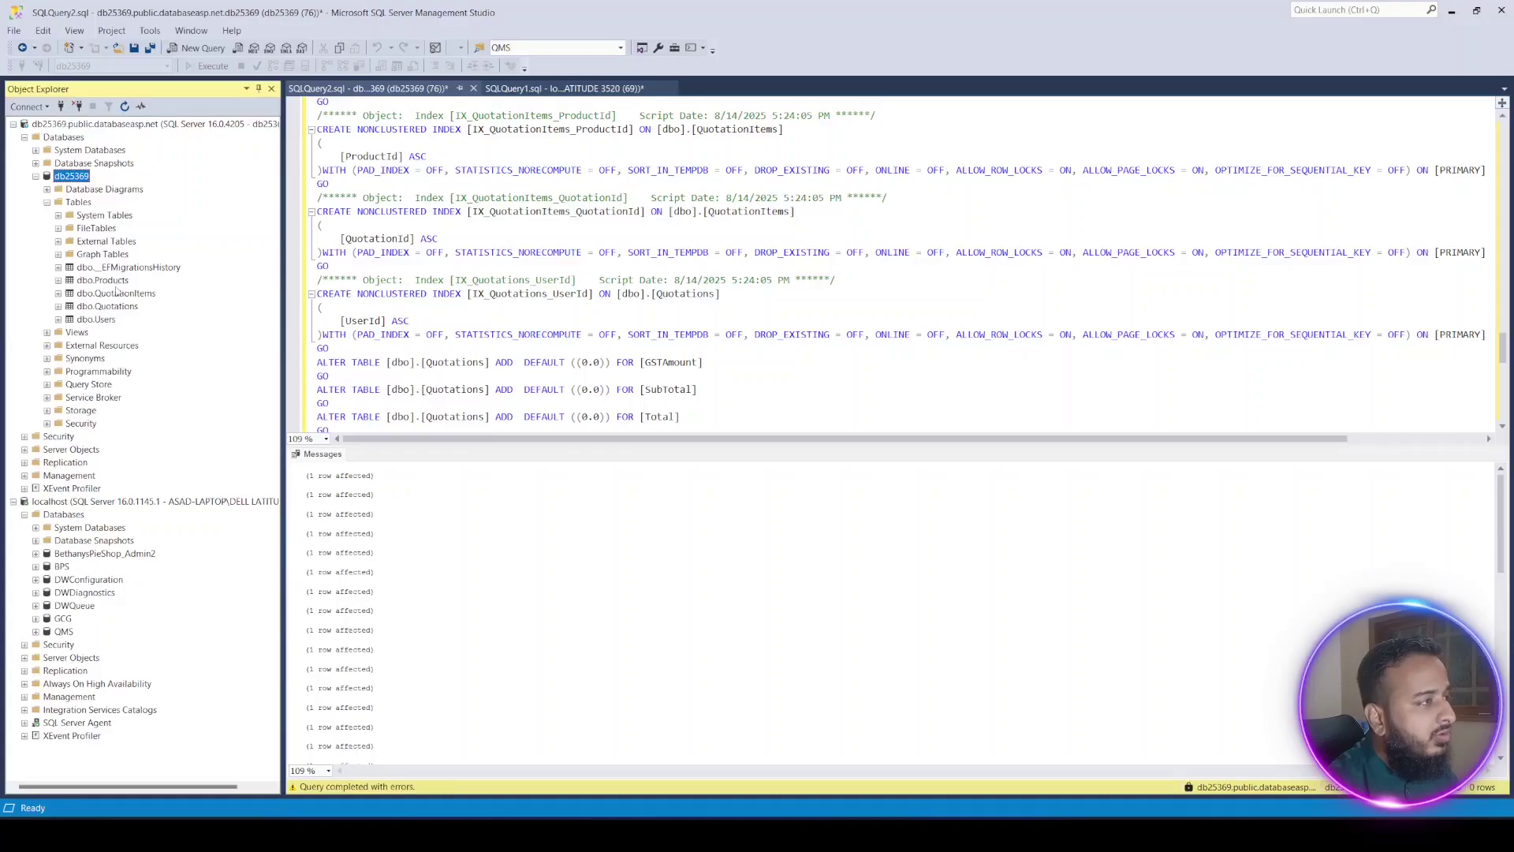
pyautogui.click(117, 281)
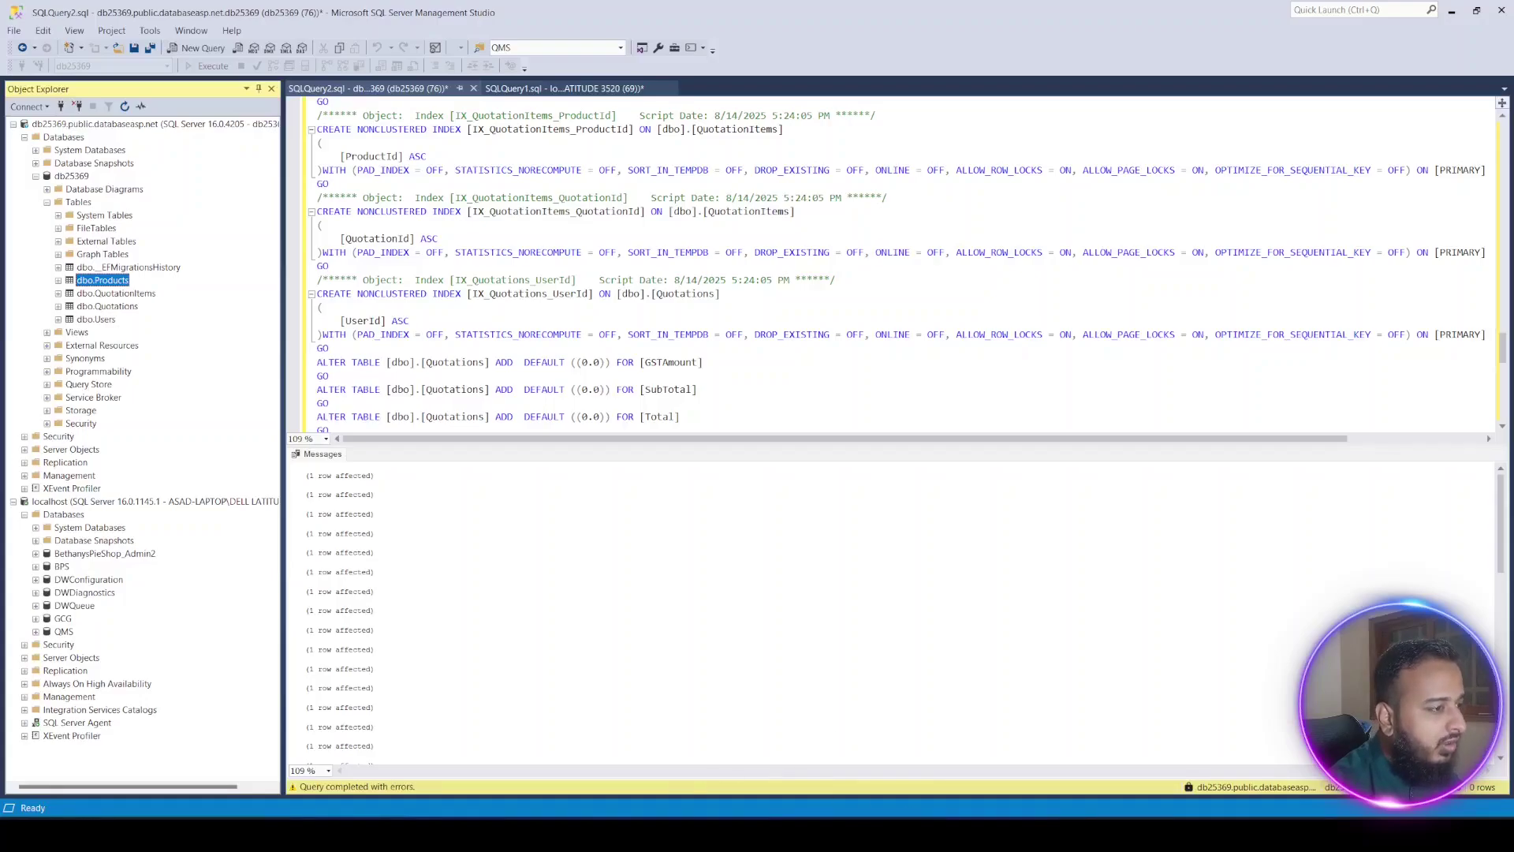
# Switch to MonsterASP.NET in the browser and disable the remote SSMS access for the db25369 database
pyautogui.moveTo(693, 827)
pyautogui.click(776, 753)
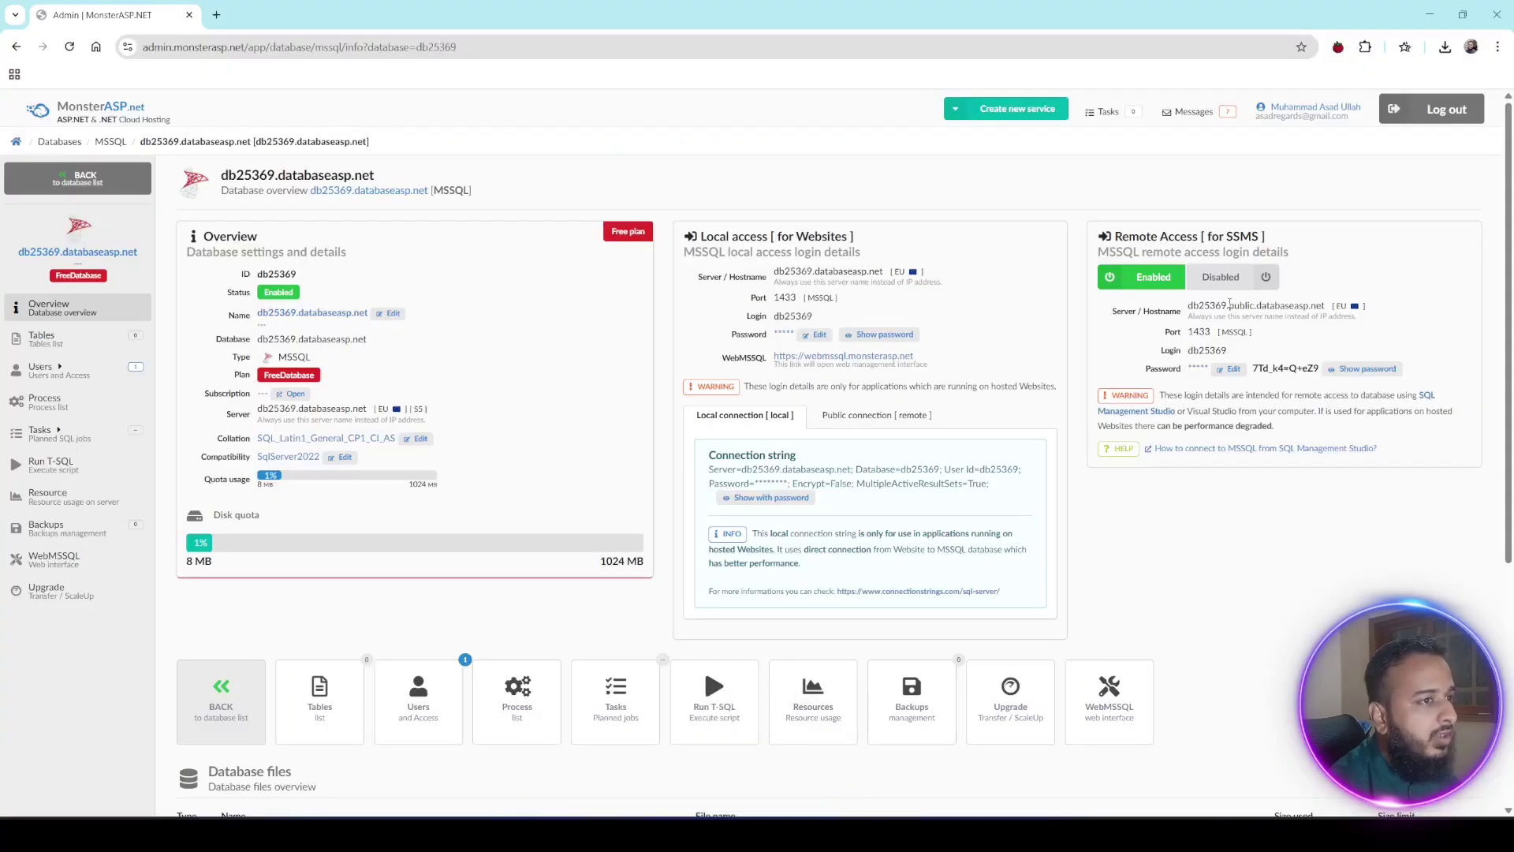
pyautogui.click(1221, 277)
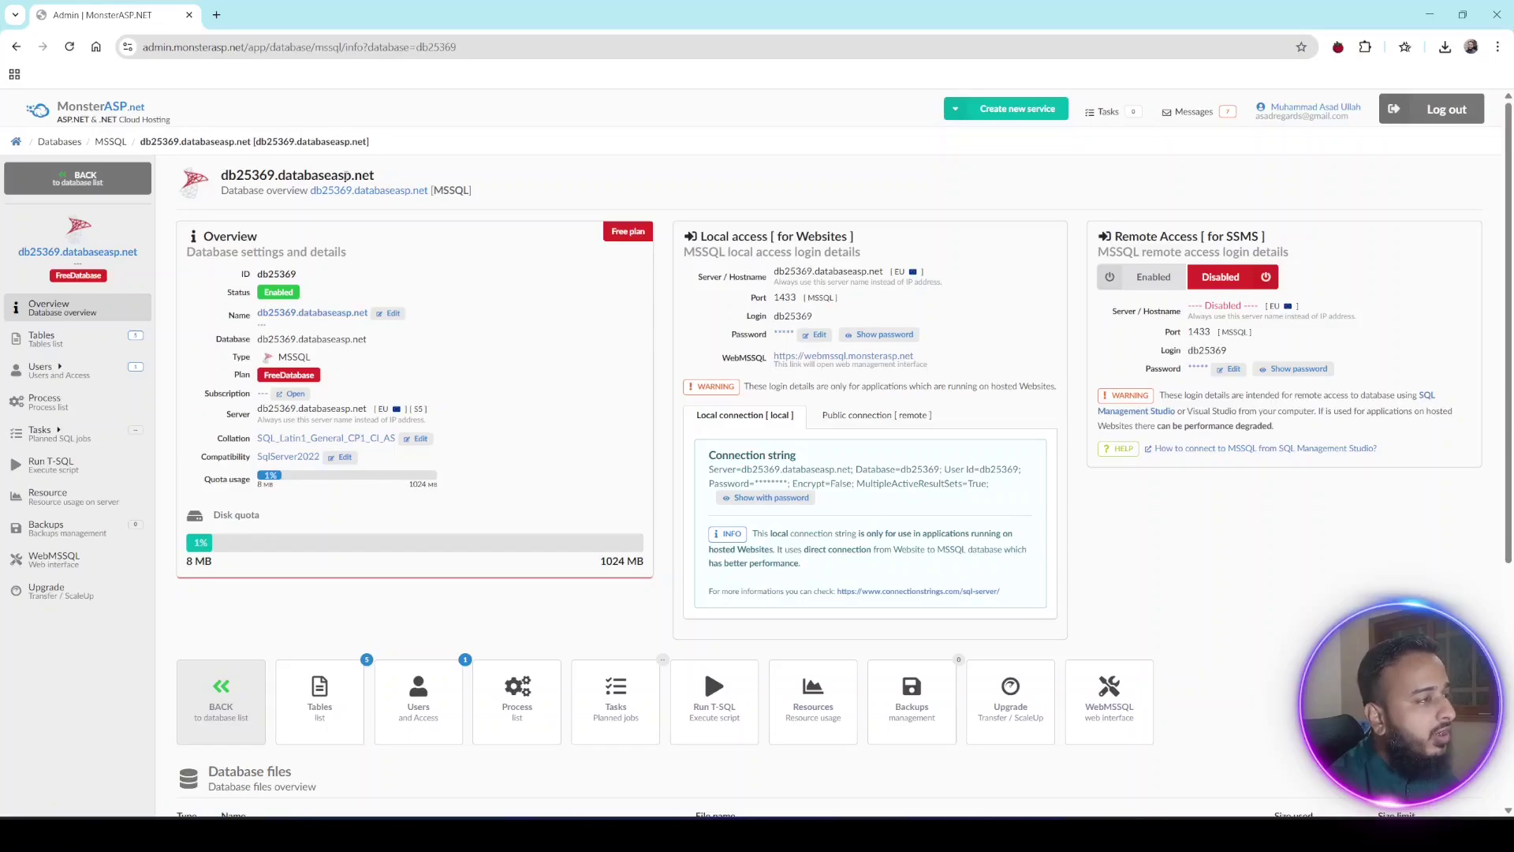
# Leave the database overview, go to the websites and start adding a new website on the FREE plan
pyautogui.click(71, 179)
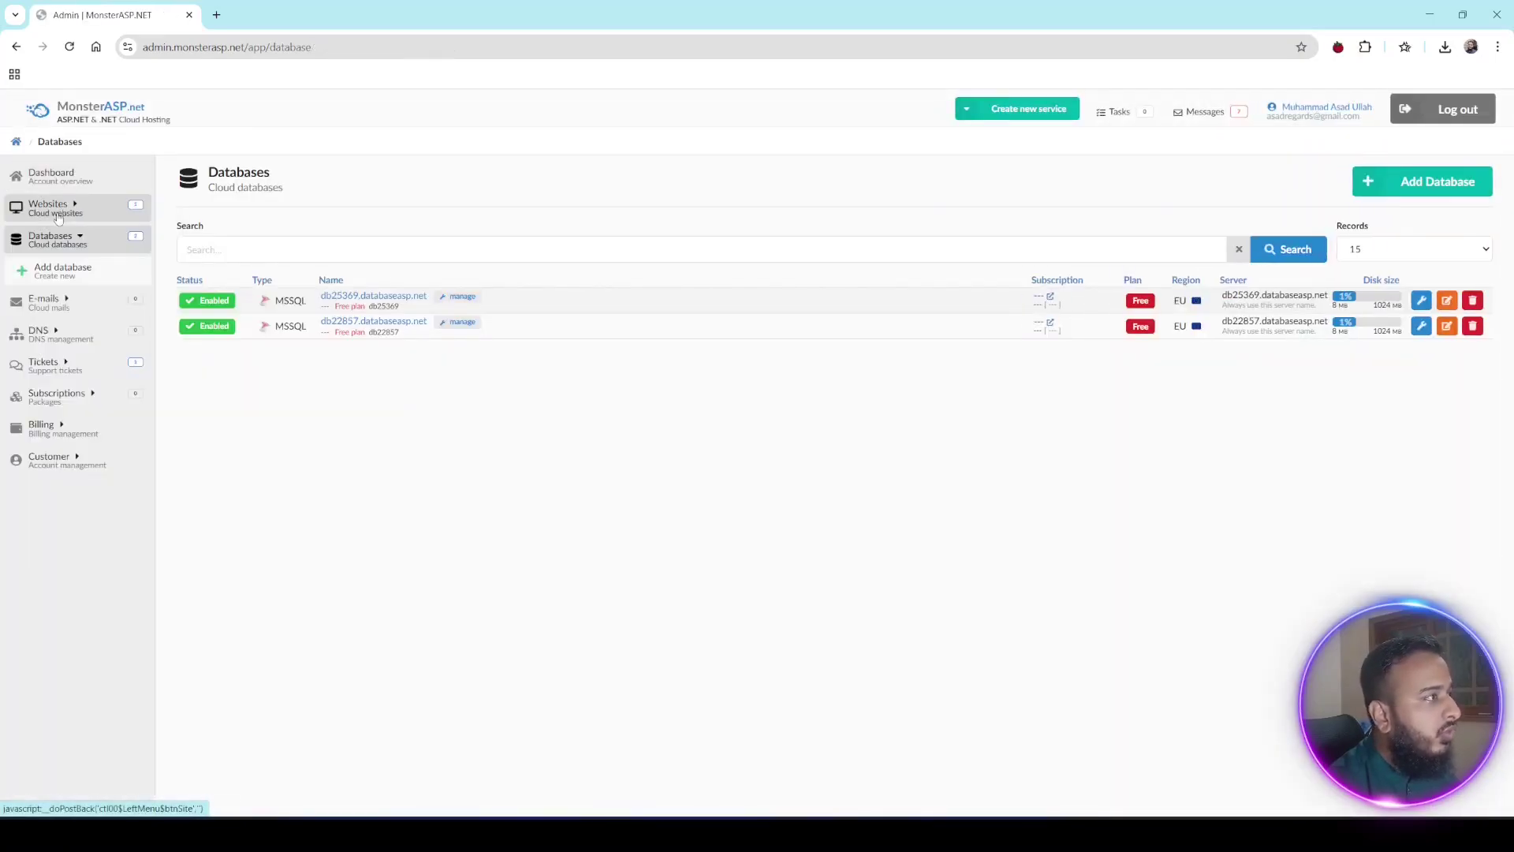
pyautogui.click(50, 207)
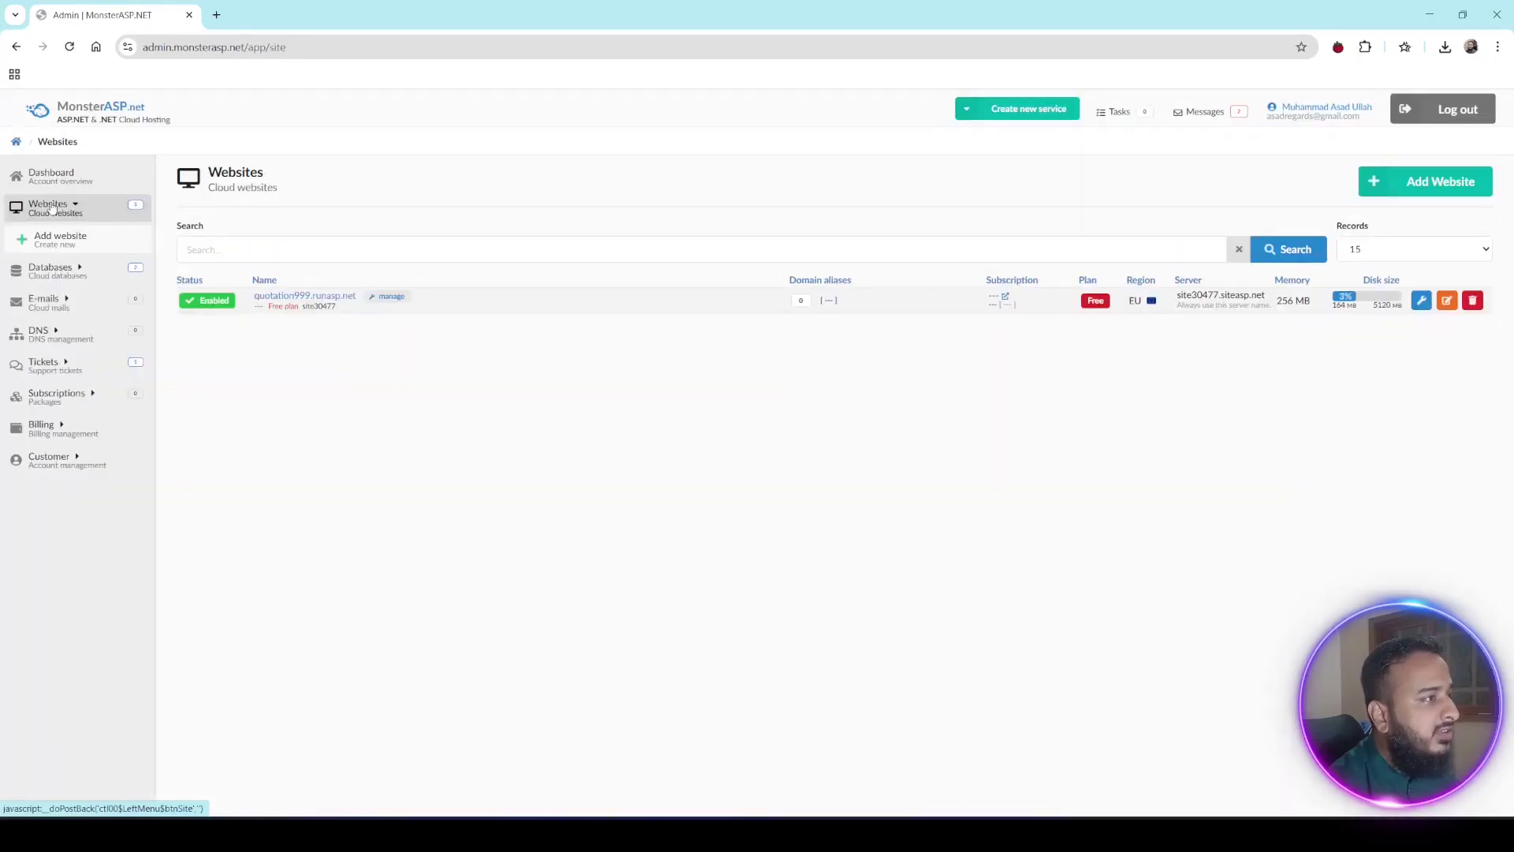
pyautogui.click(1438, 181)
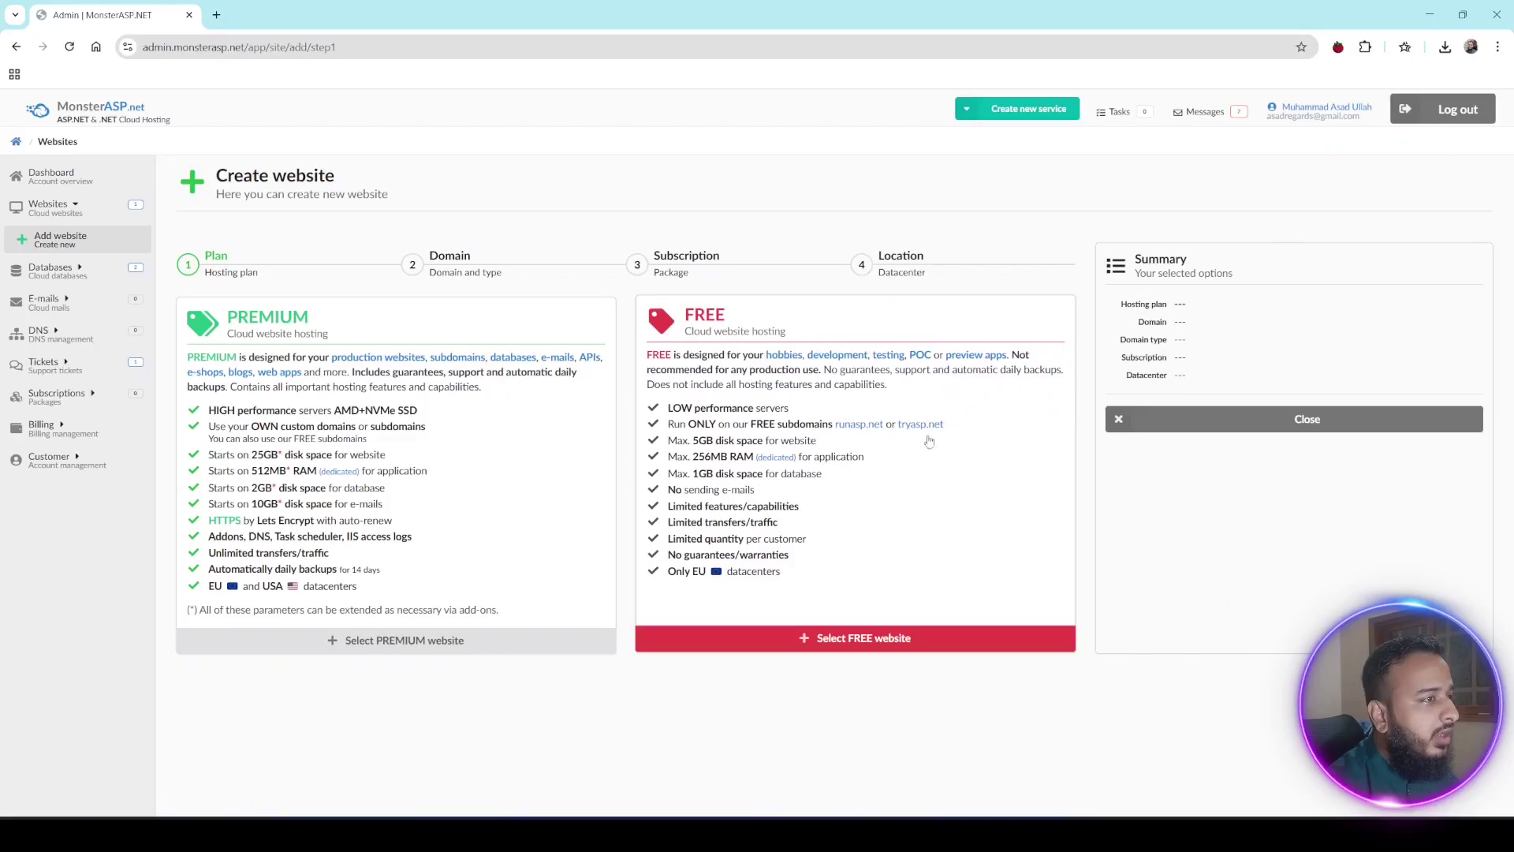
pyautogui.click(818, 518)
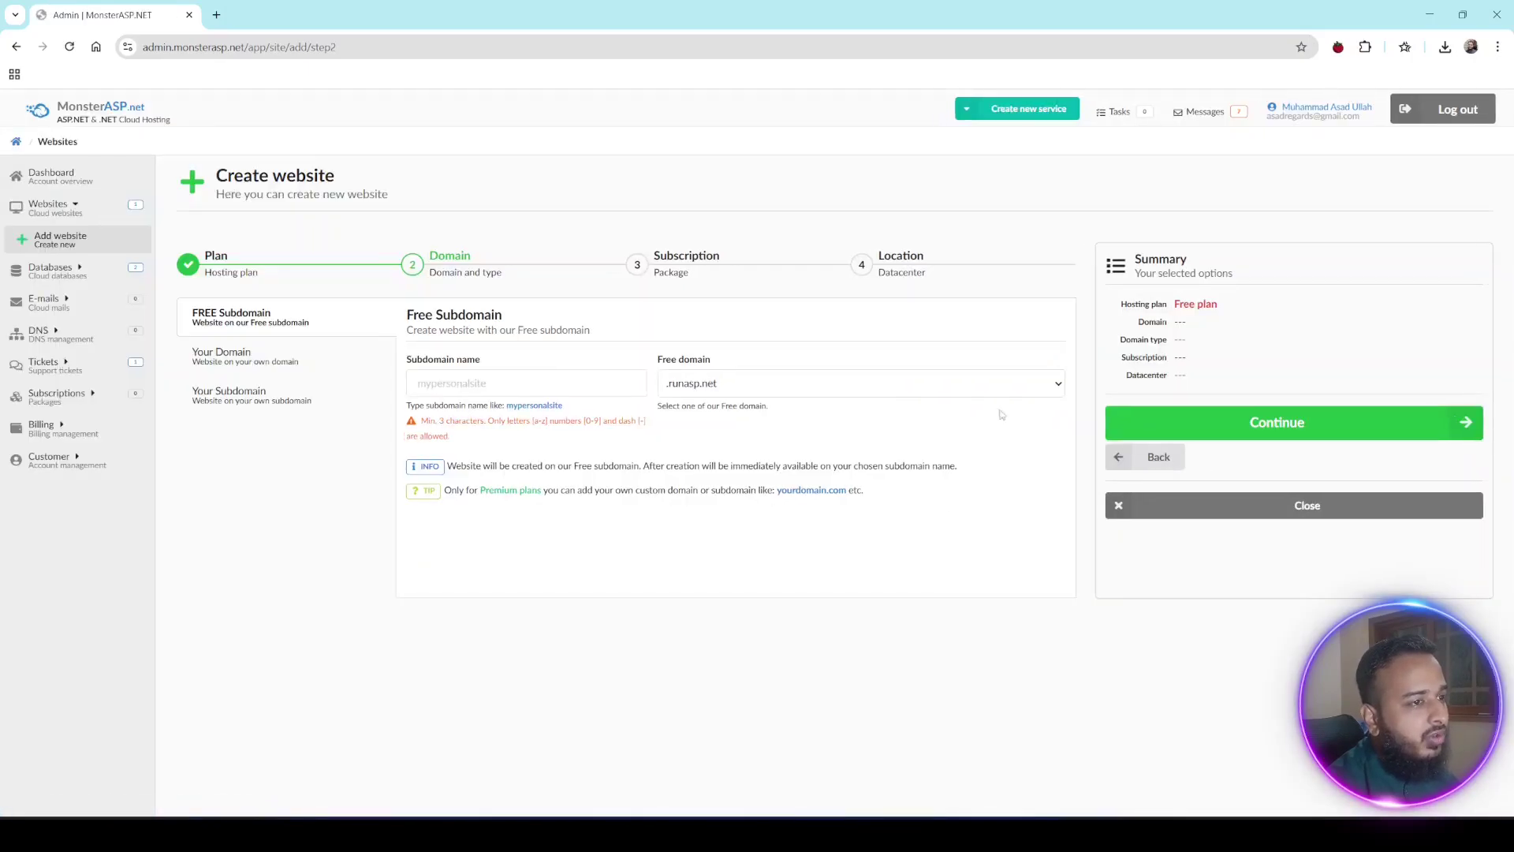
# Set the free subdomain name to quotationManager101 on .runasp.net and create the website in the Europe datacenter
pyautogui.click(524, 382)
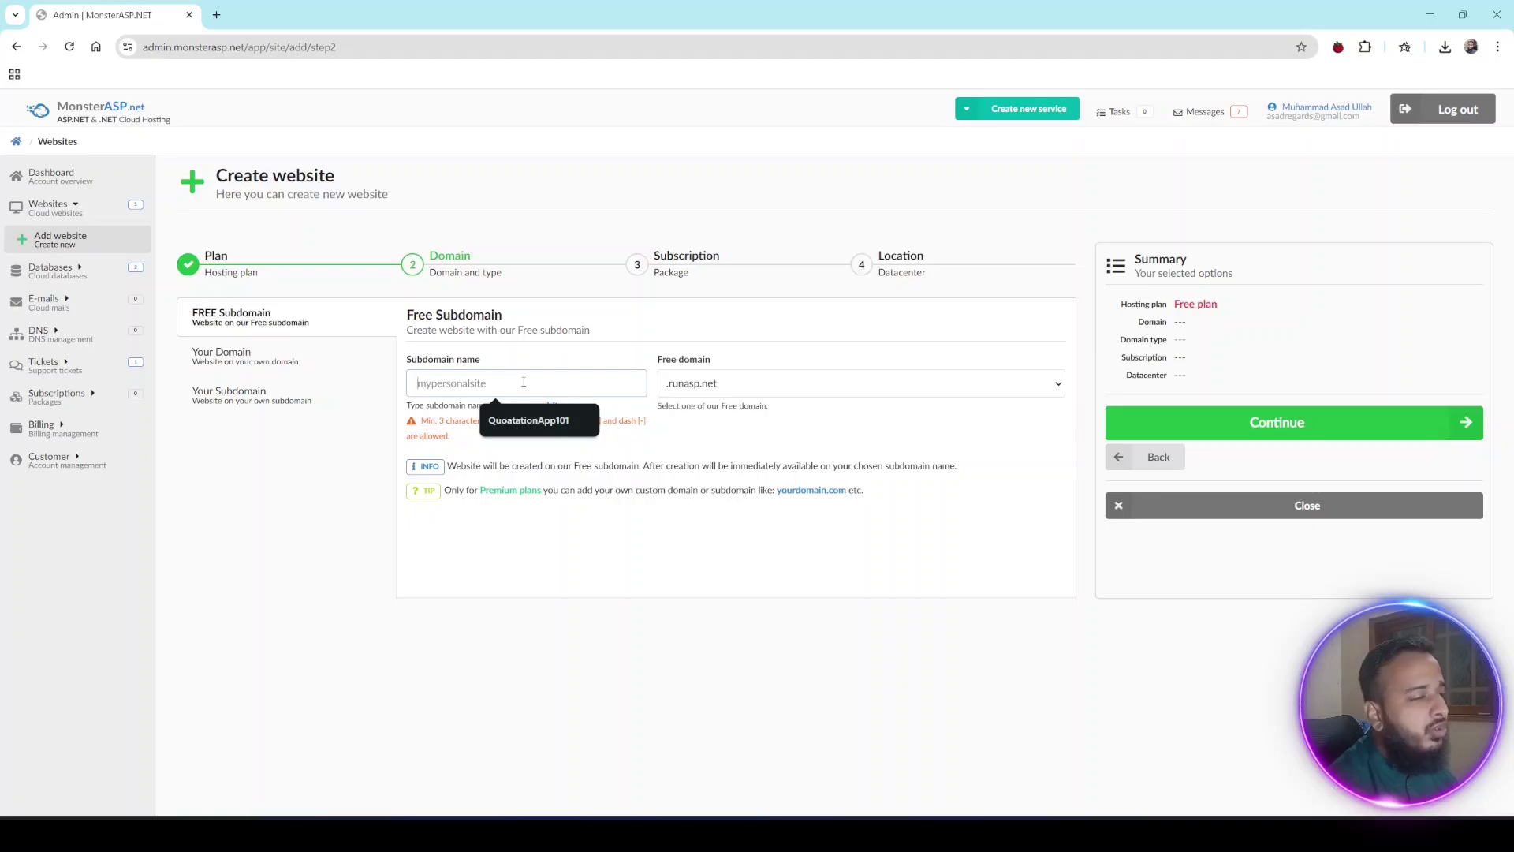
pyautogui.write('q')
pyautogui.write('uot')
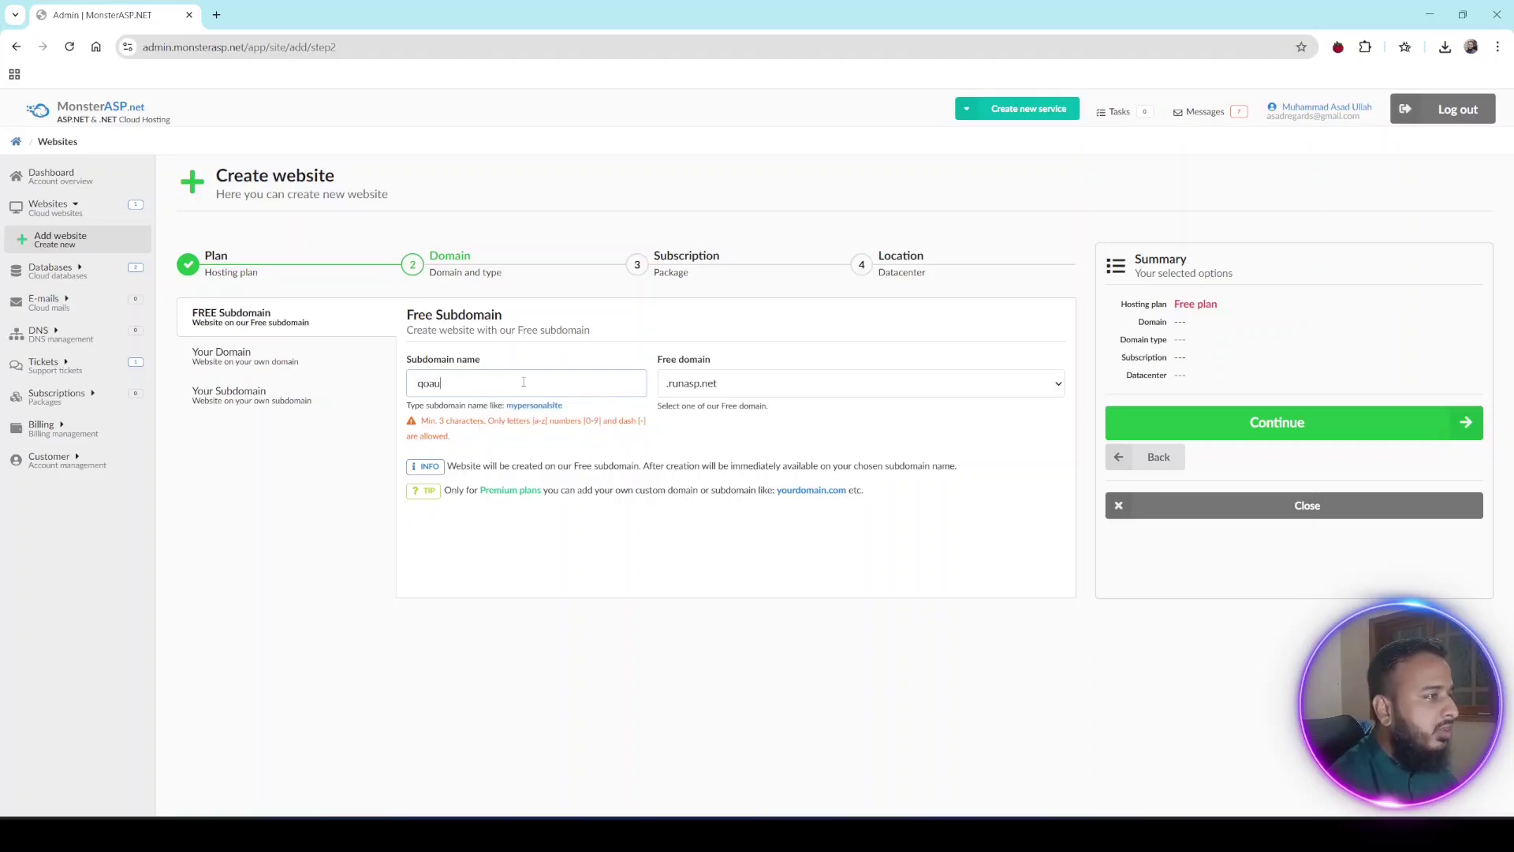
pyautogui.press('BackSpace')
pyautogui.press('BackSpace')
pyautogui.write('oation')
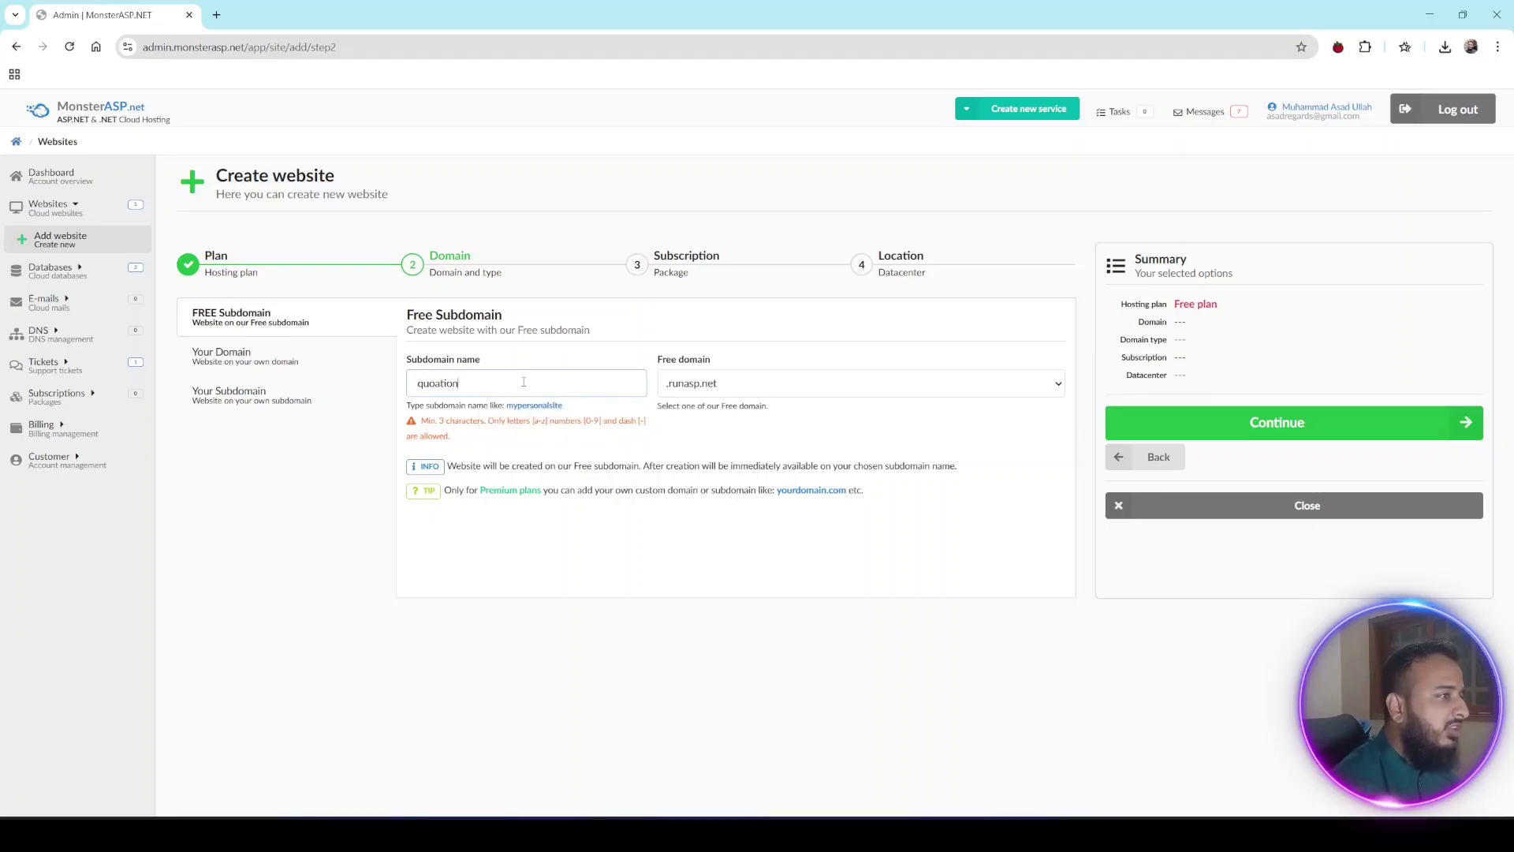
pyautogui.press('BackSpace')
pyautogui.press('BackSpace')
pyautogui.press('BackSpace')
pyautogui.press('BackSpace')
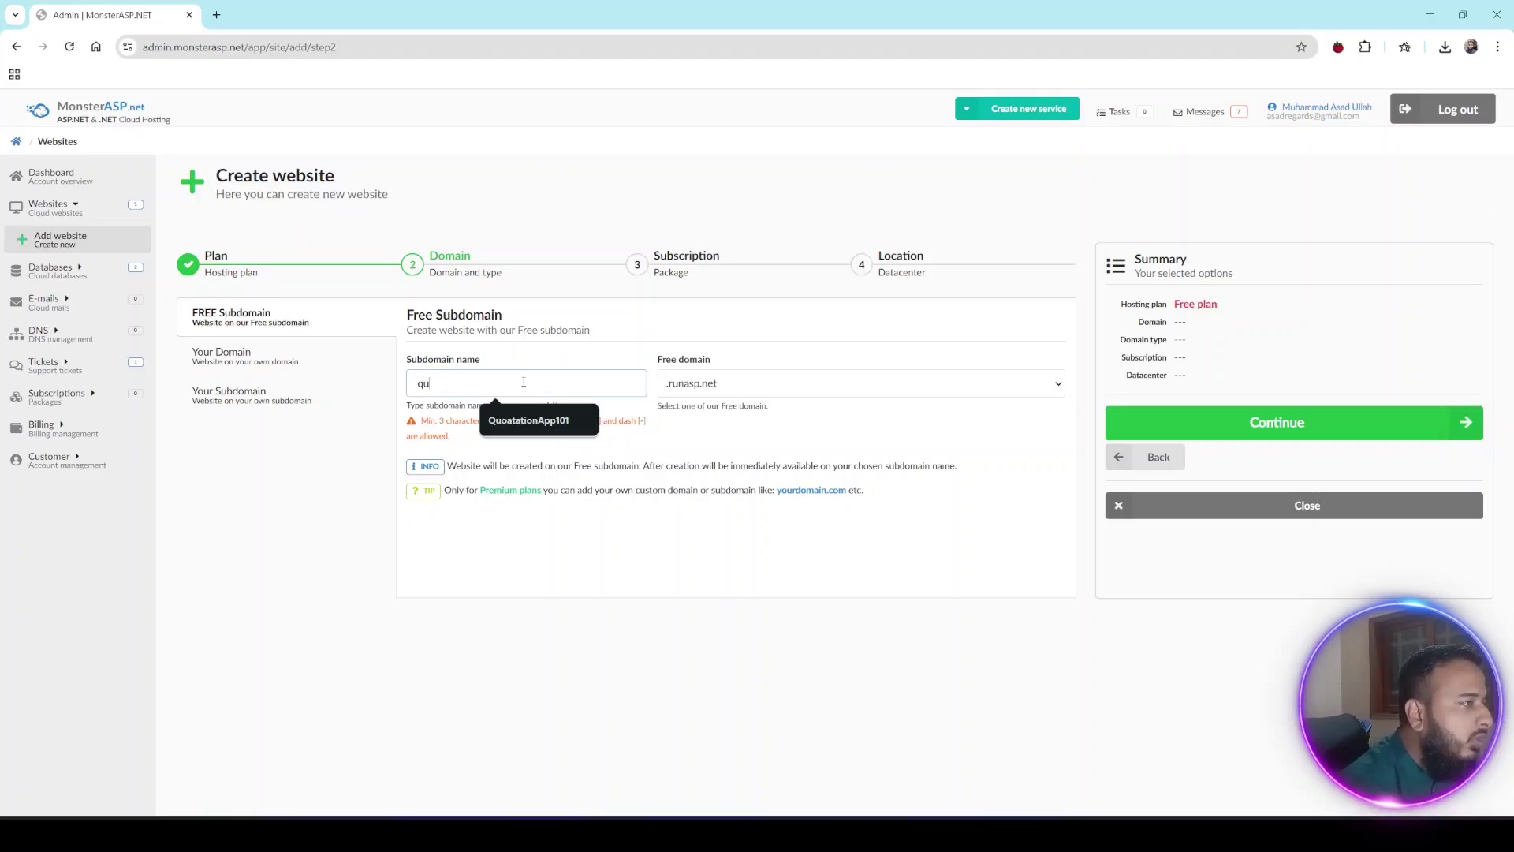
pyautogui.write('otationMa')
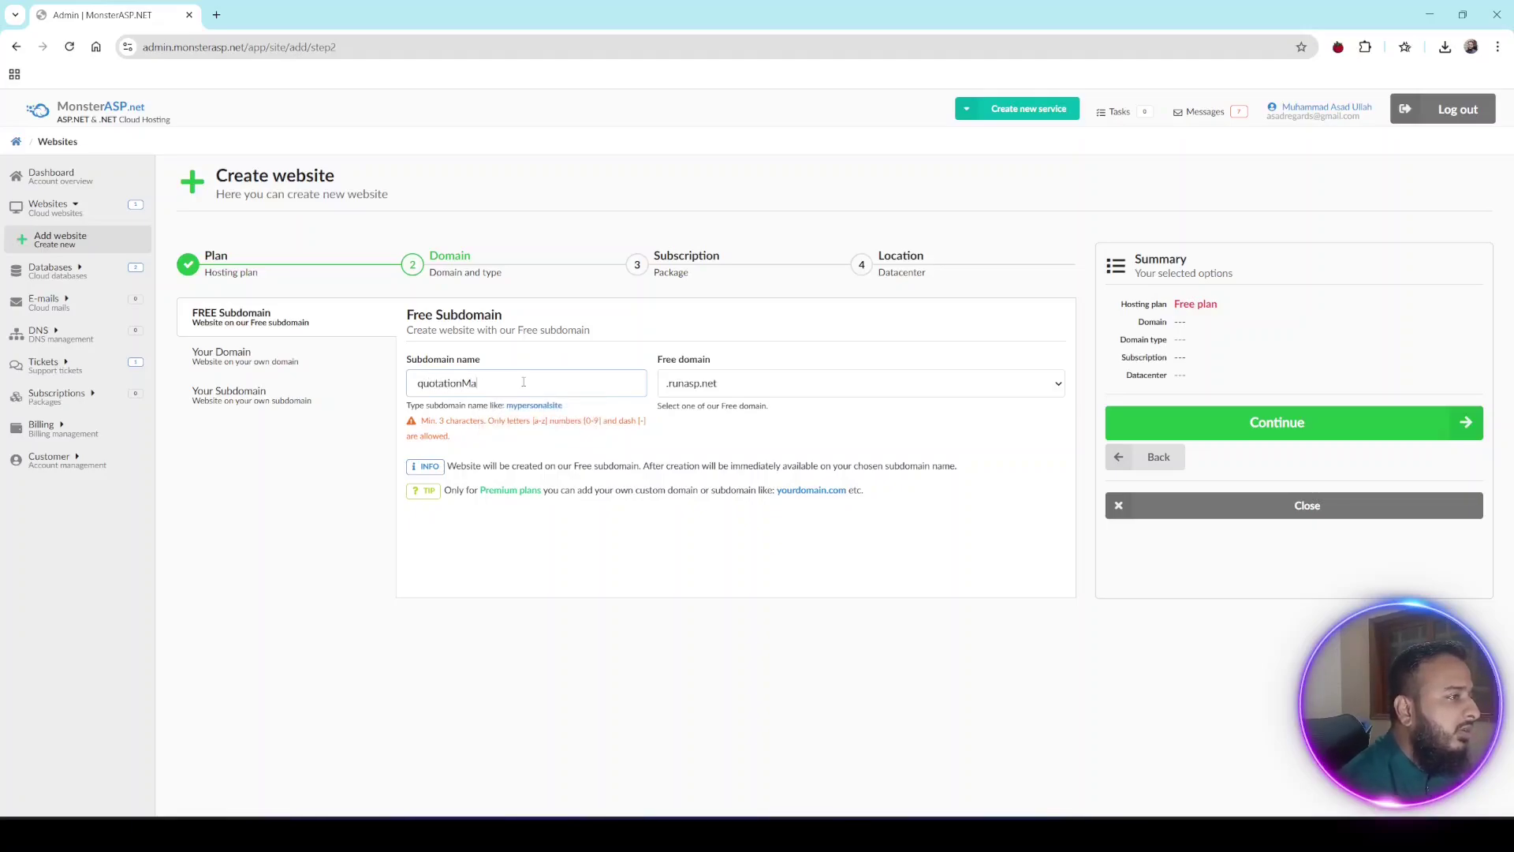
pyautogui.write('nager101')
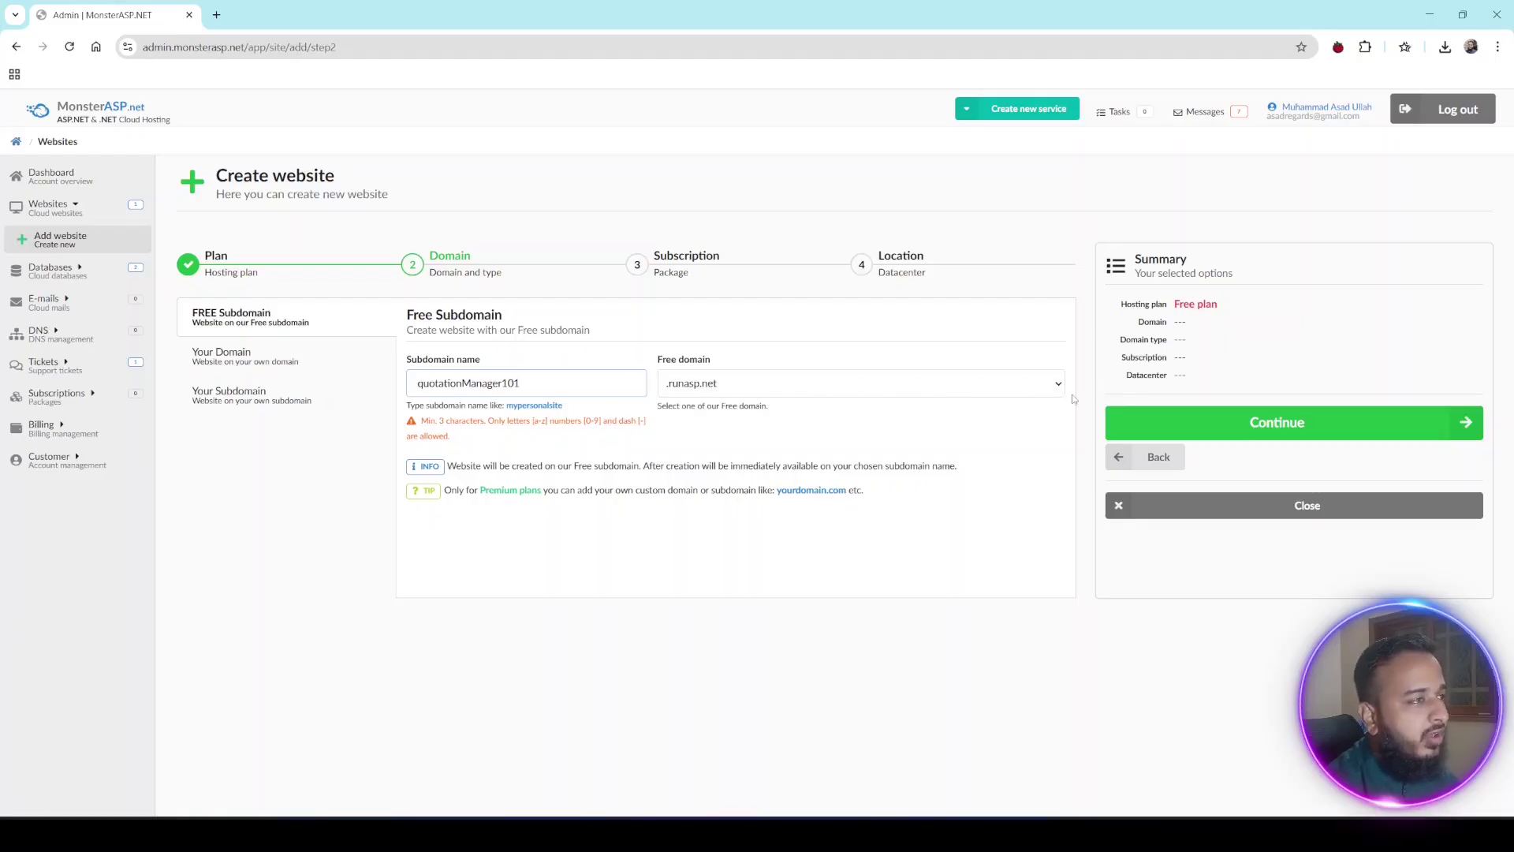
pyautogui.click(1277, 425)
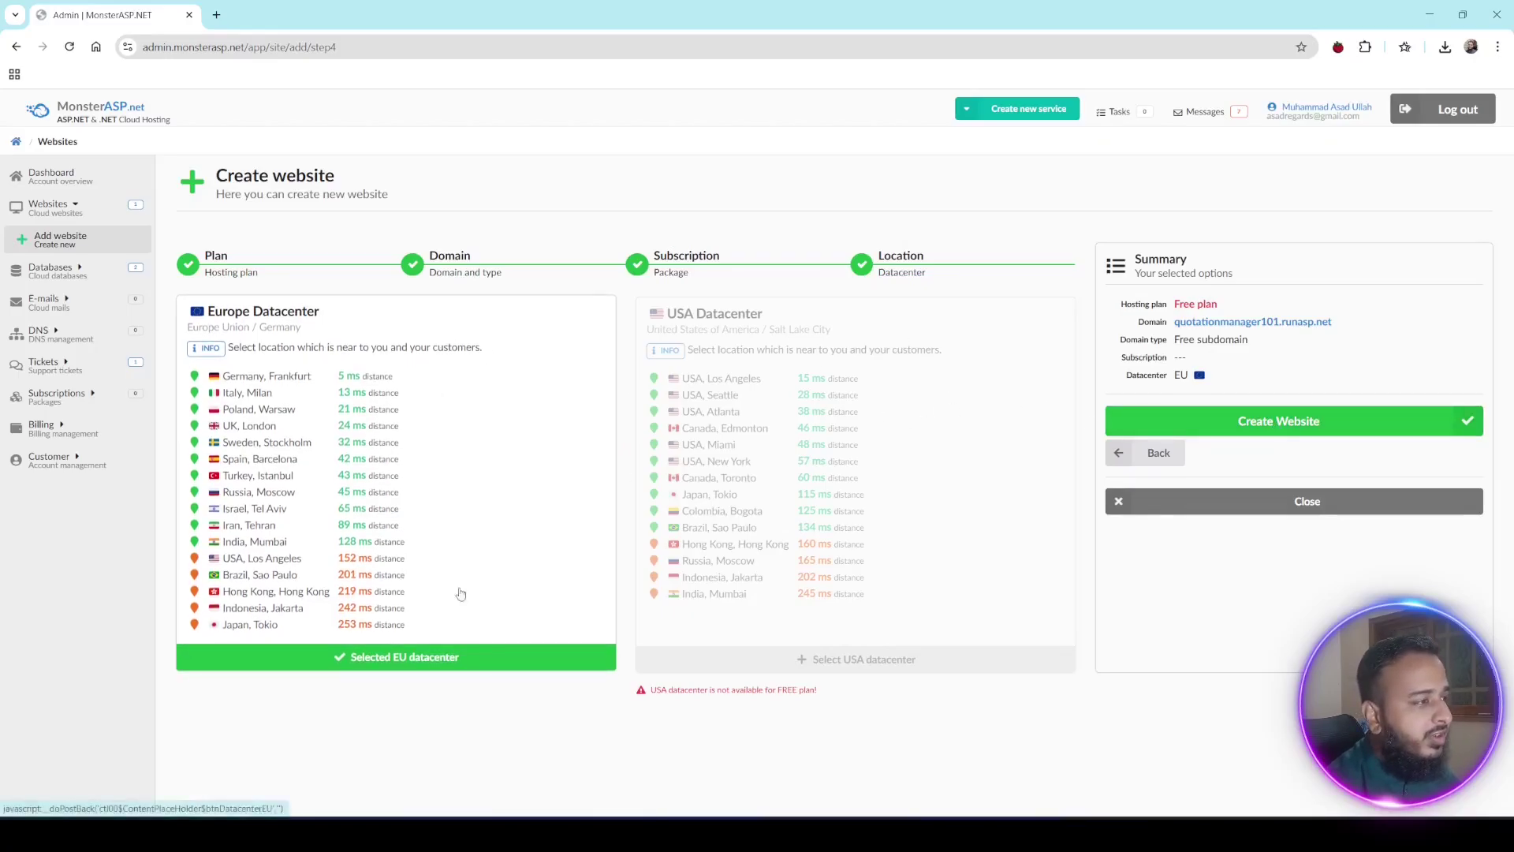
pyautogui.click(1290, 422)
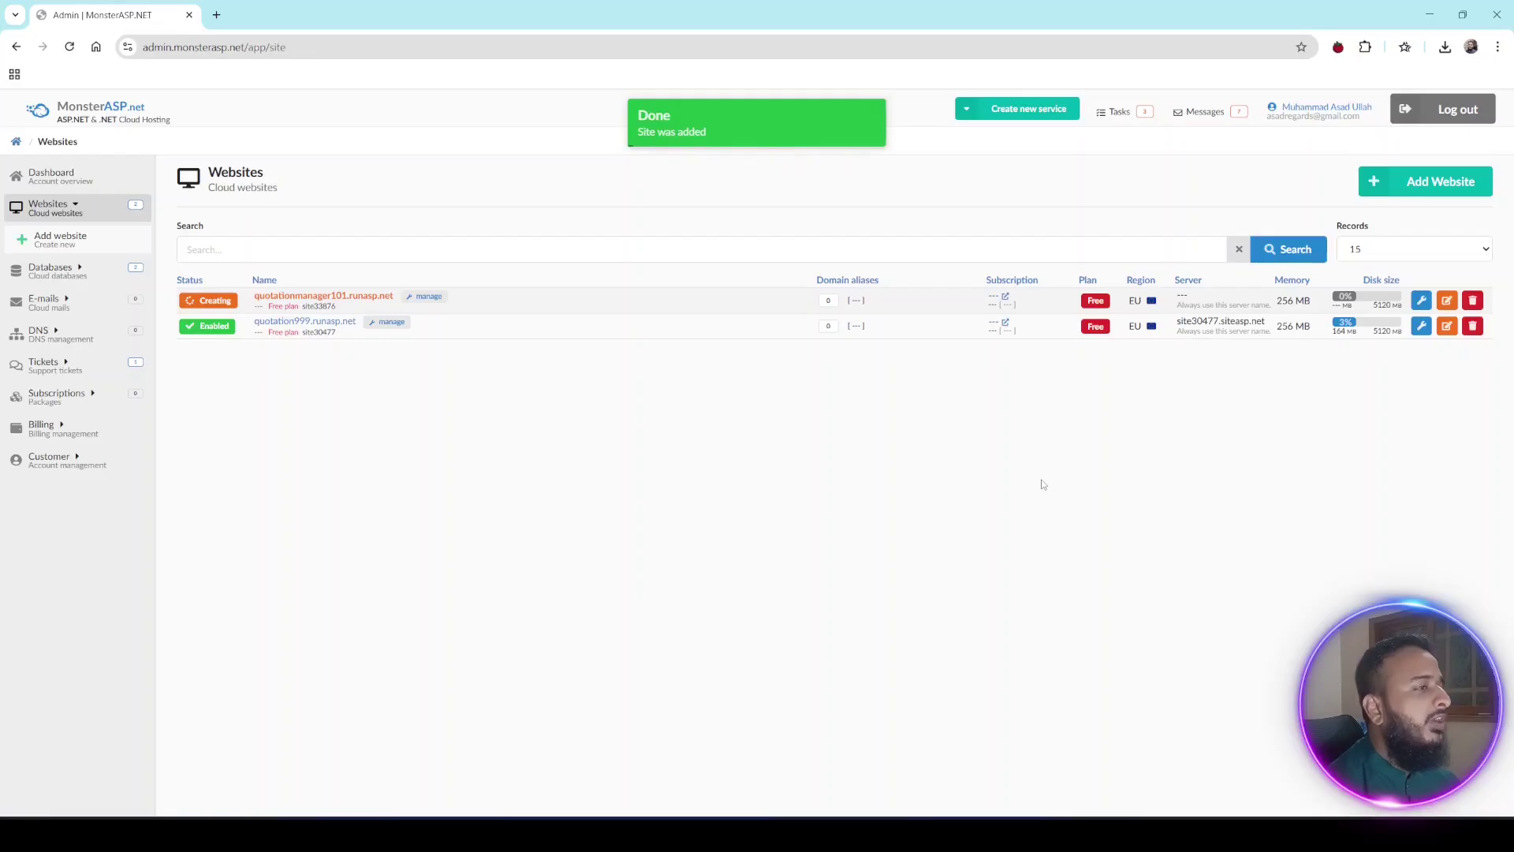
# In the new quotationmanager101.runasp.net site's deployment settings, enable WebDeploy access and download the publish profile
pyautogui.click(1430, 304)
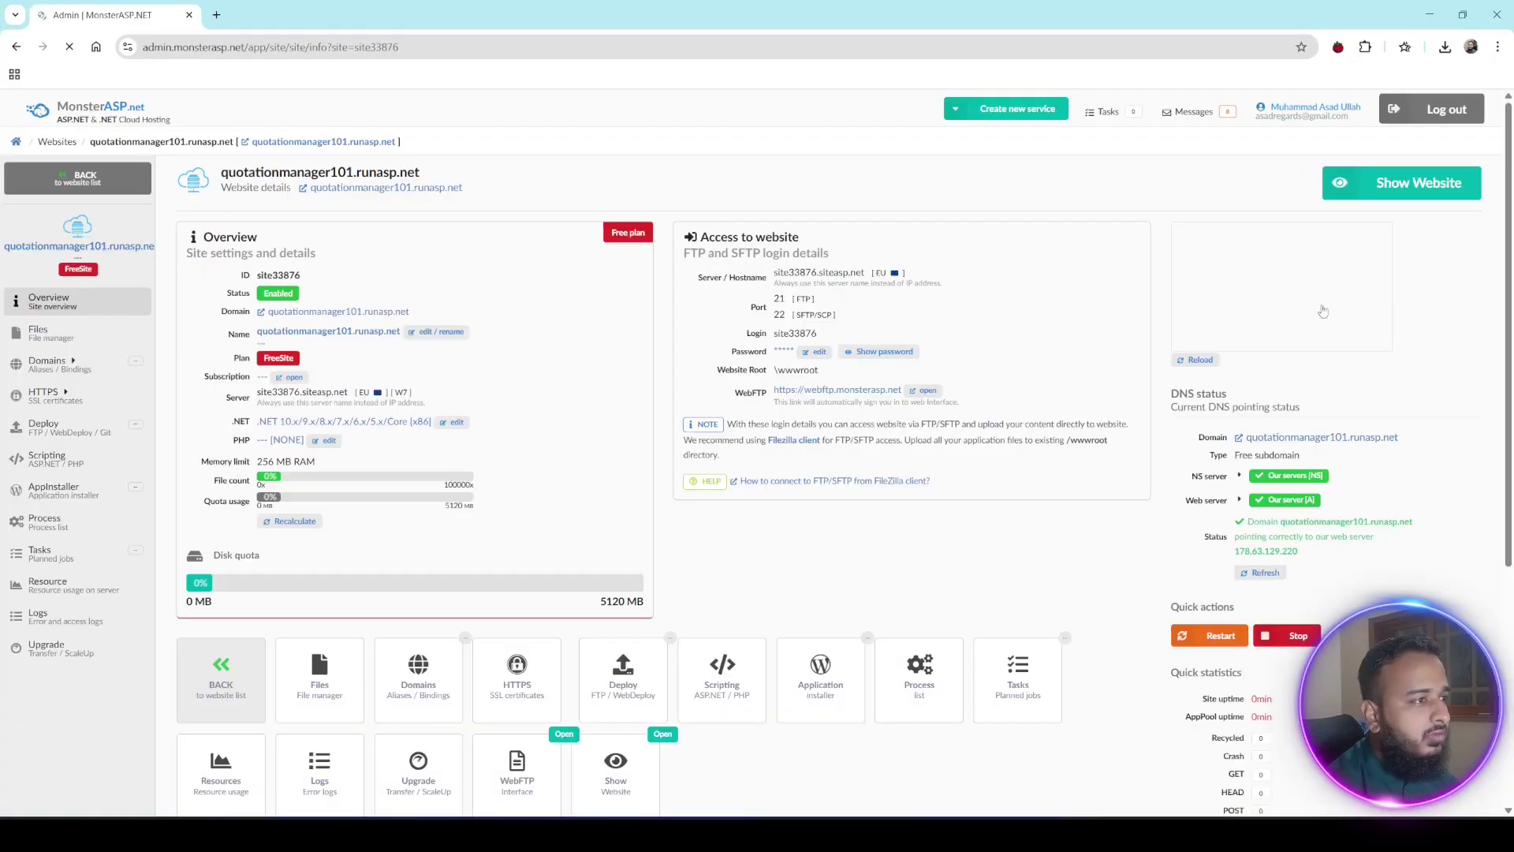
pyautogui.scroll(-4, 670, 338)
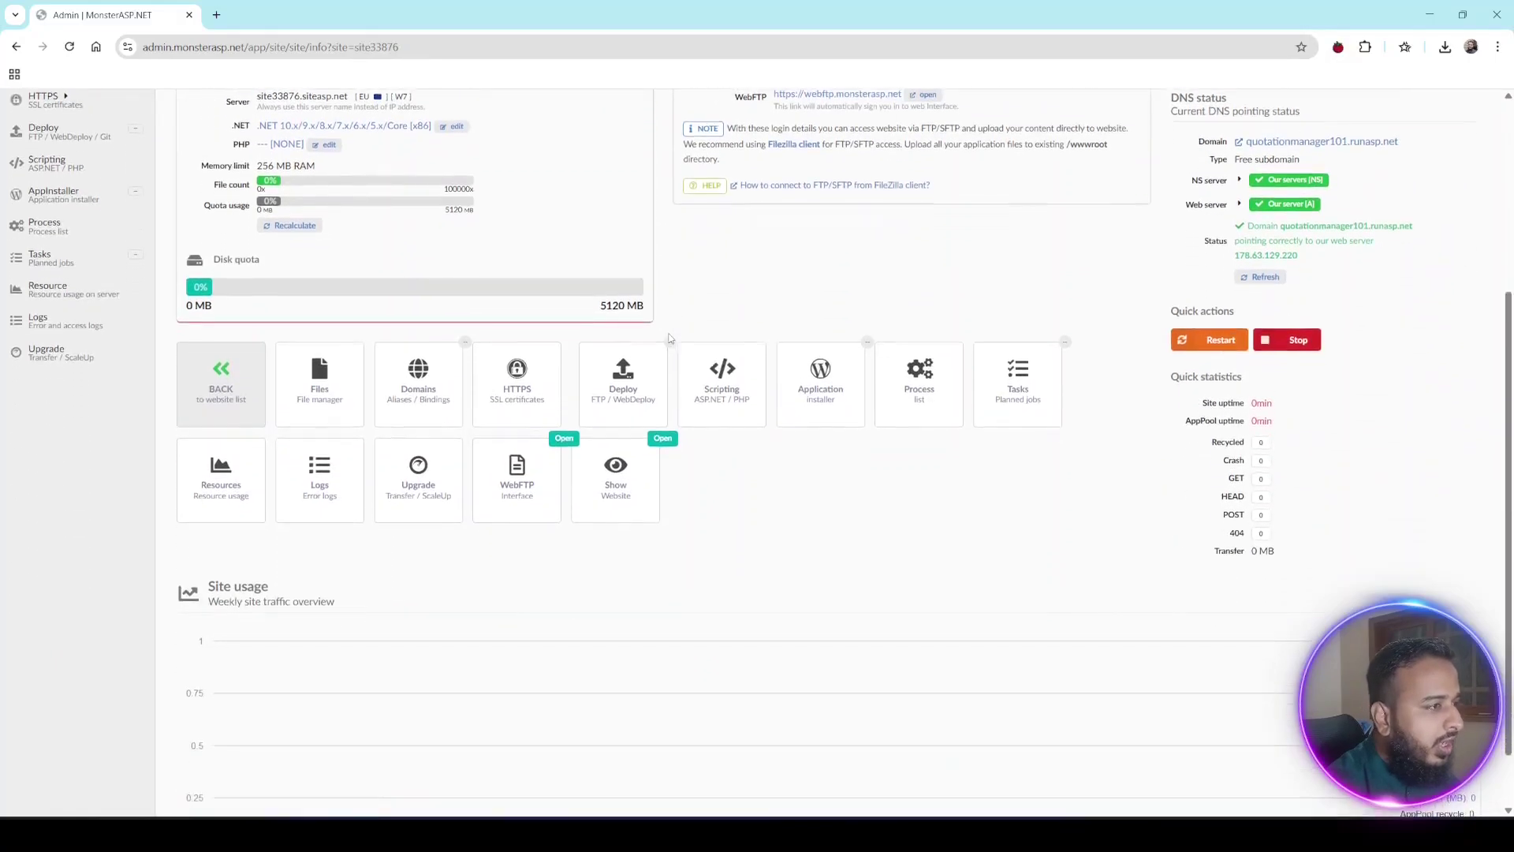
pyautogui.click(639, 386)
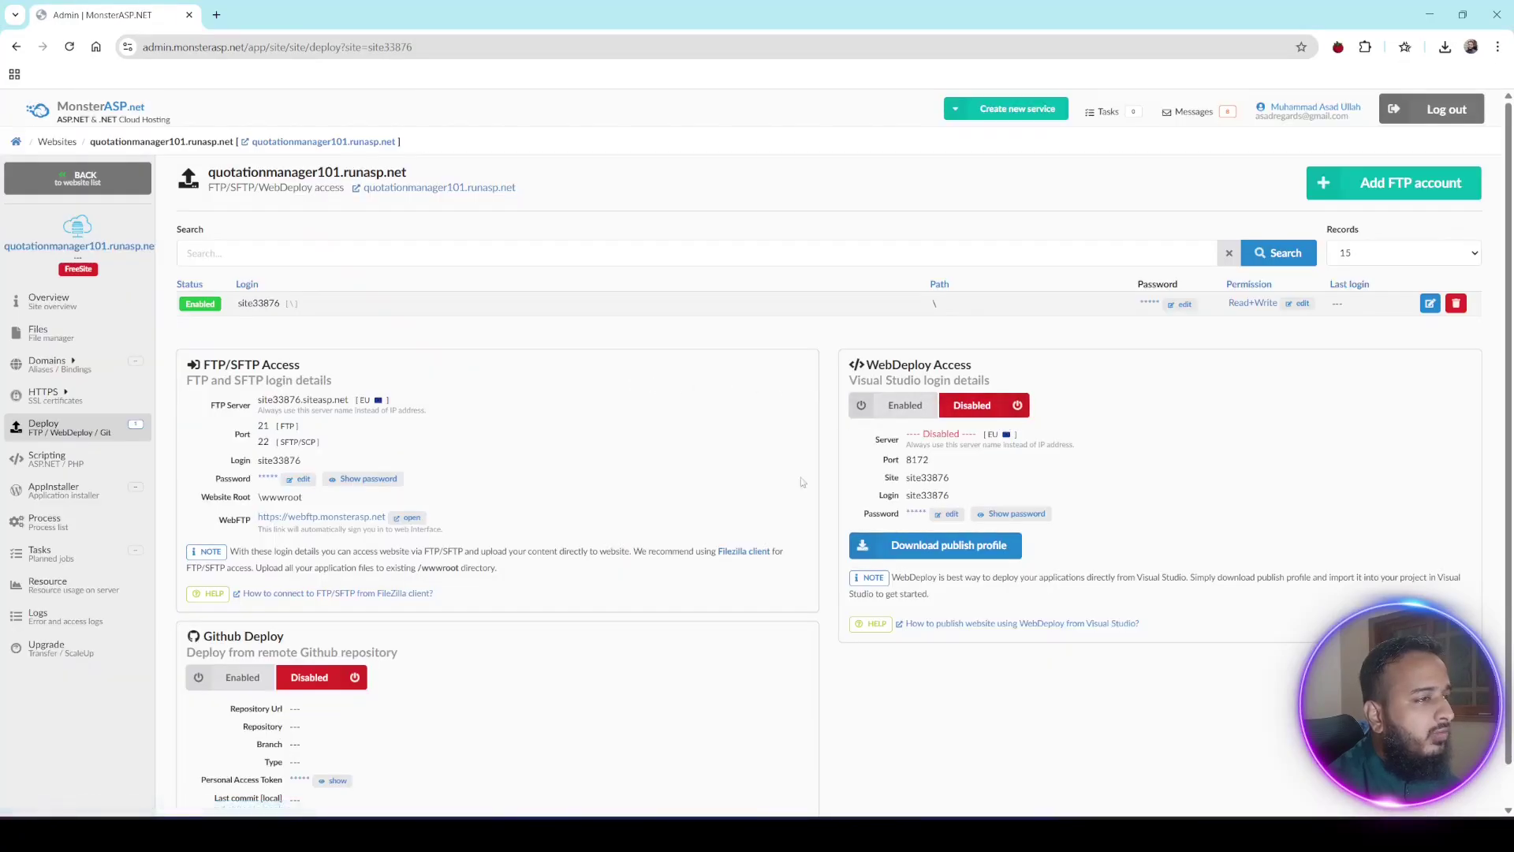
pyautogui.click(952, 548)
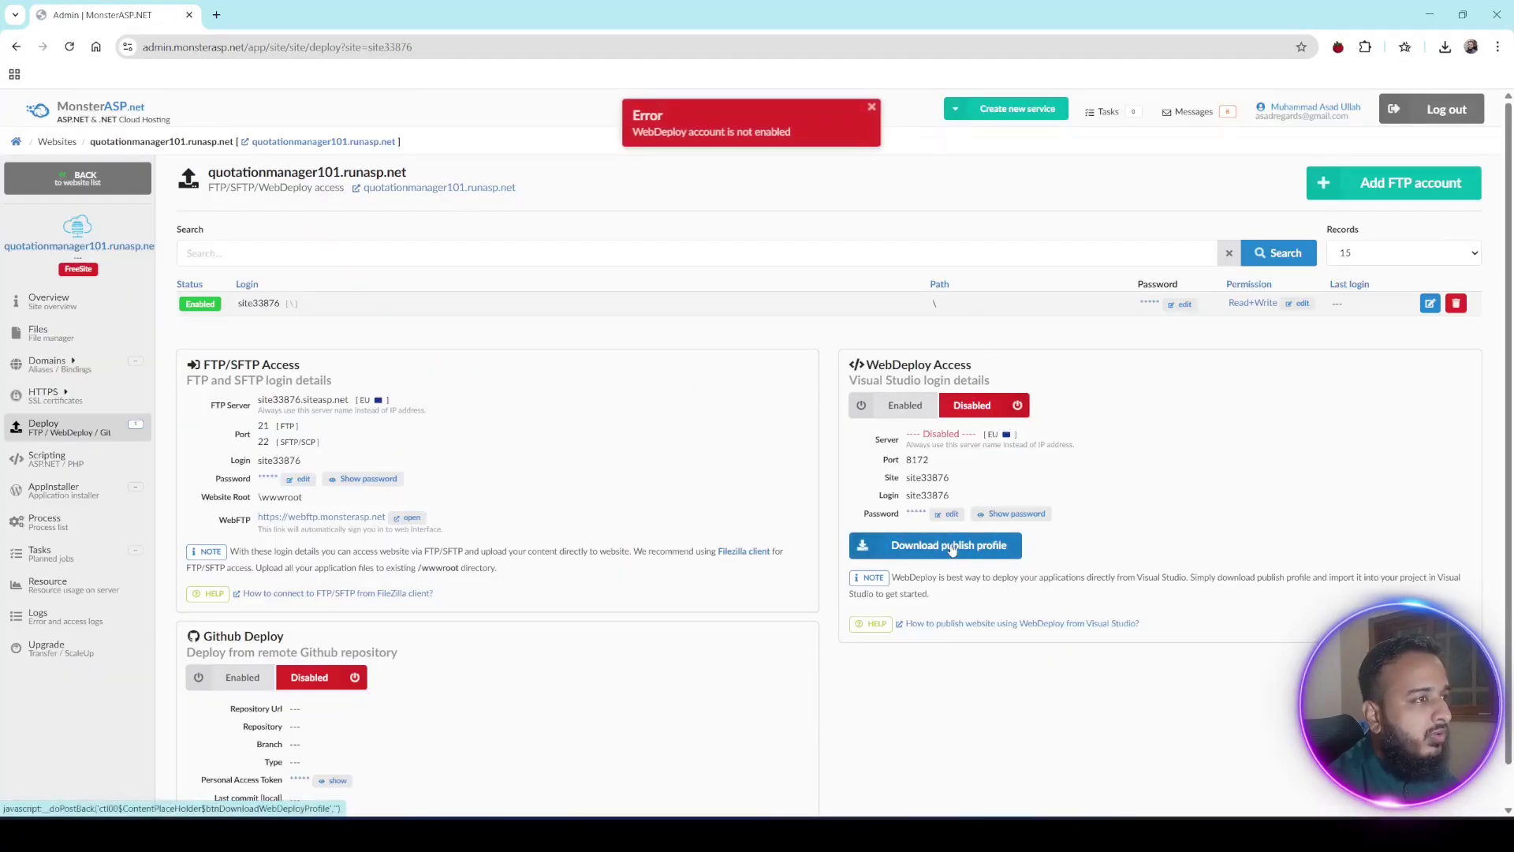
pyautogui.click(911, 407)
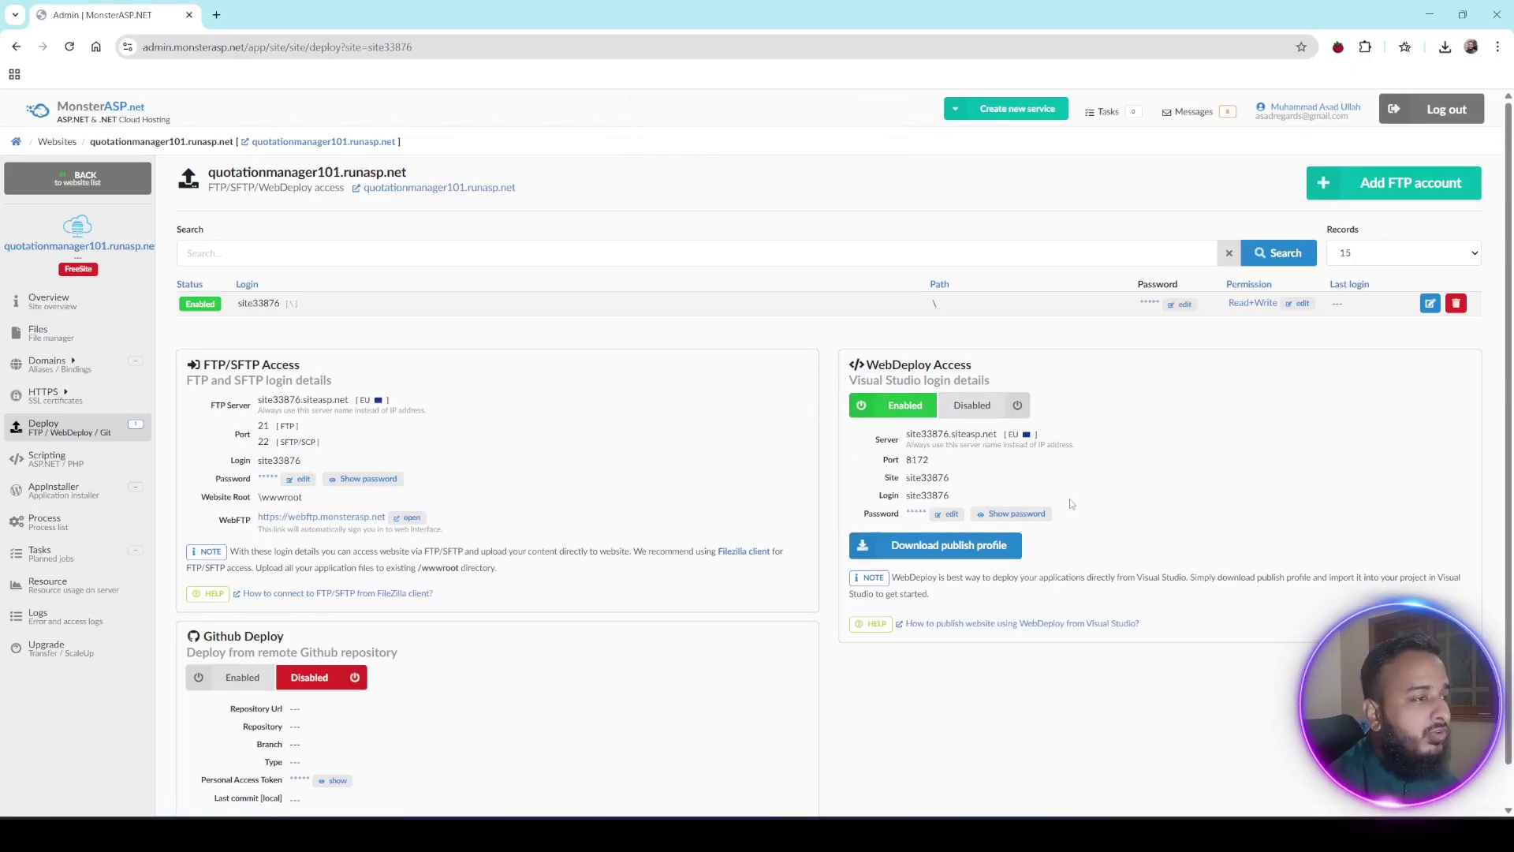
pyautogui.click(950, 550)
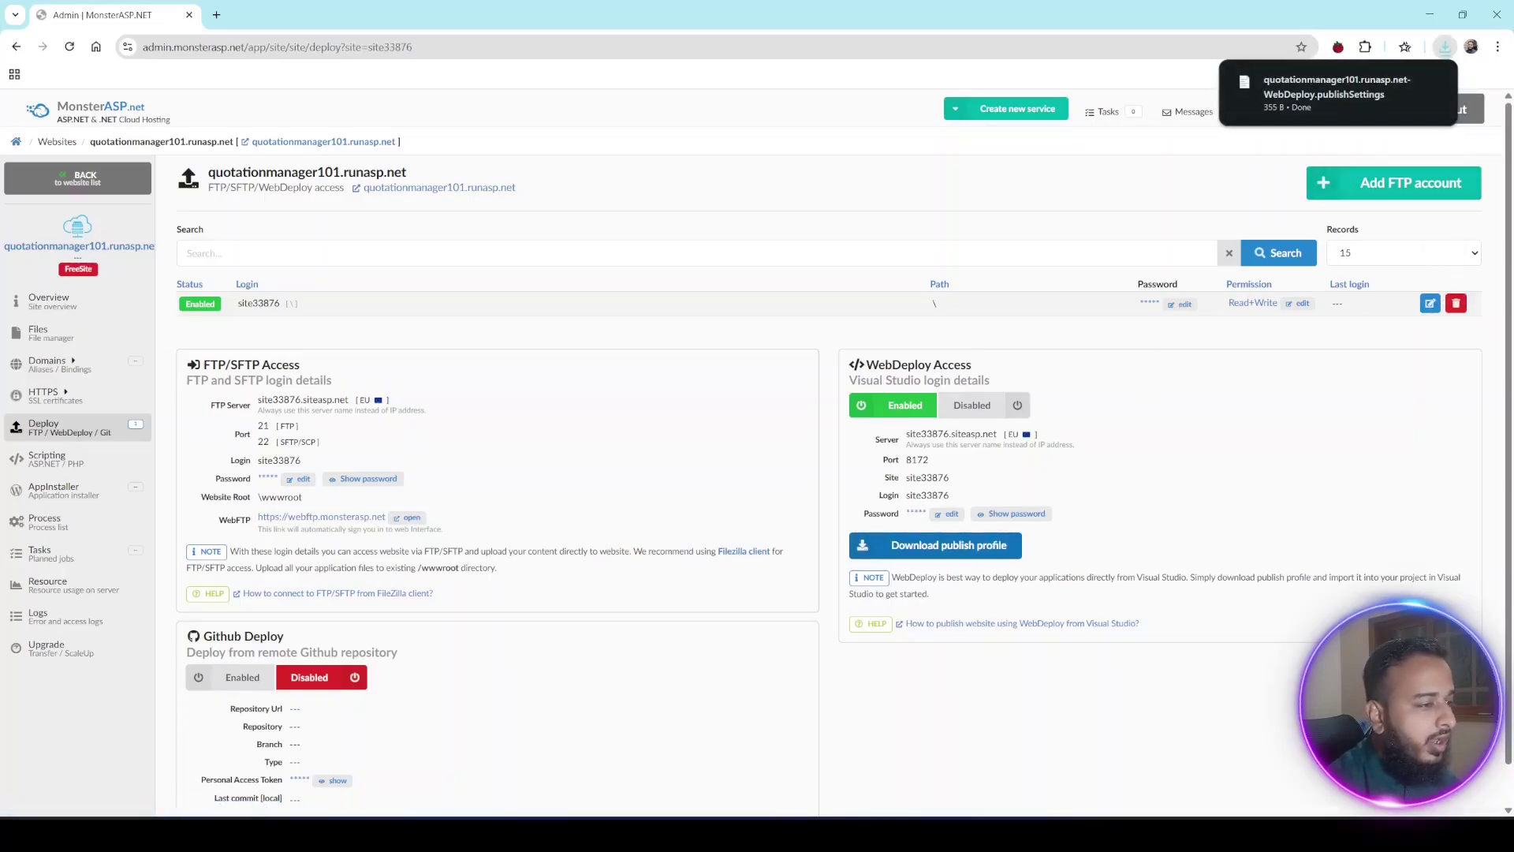
# Switch to Visual Studio and open the QuotationManager project's appsettings.json file
pyautogui.click(823, 832)
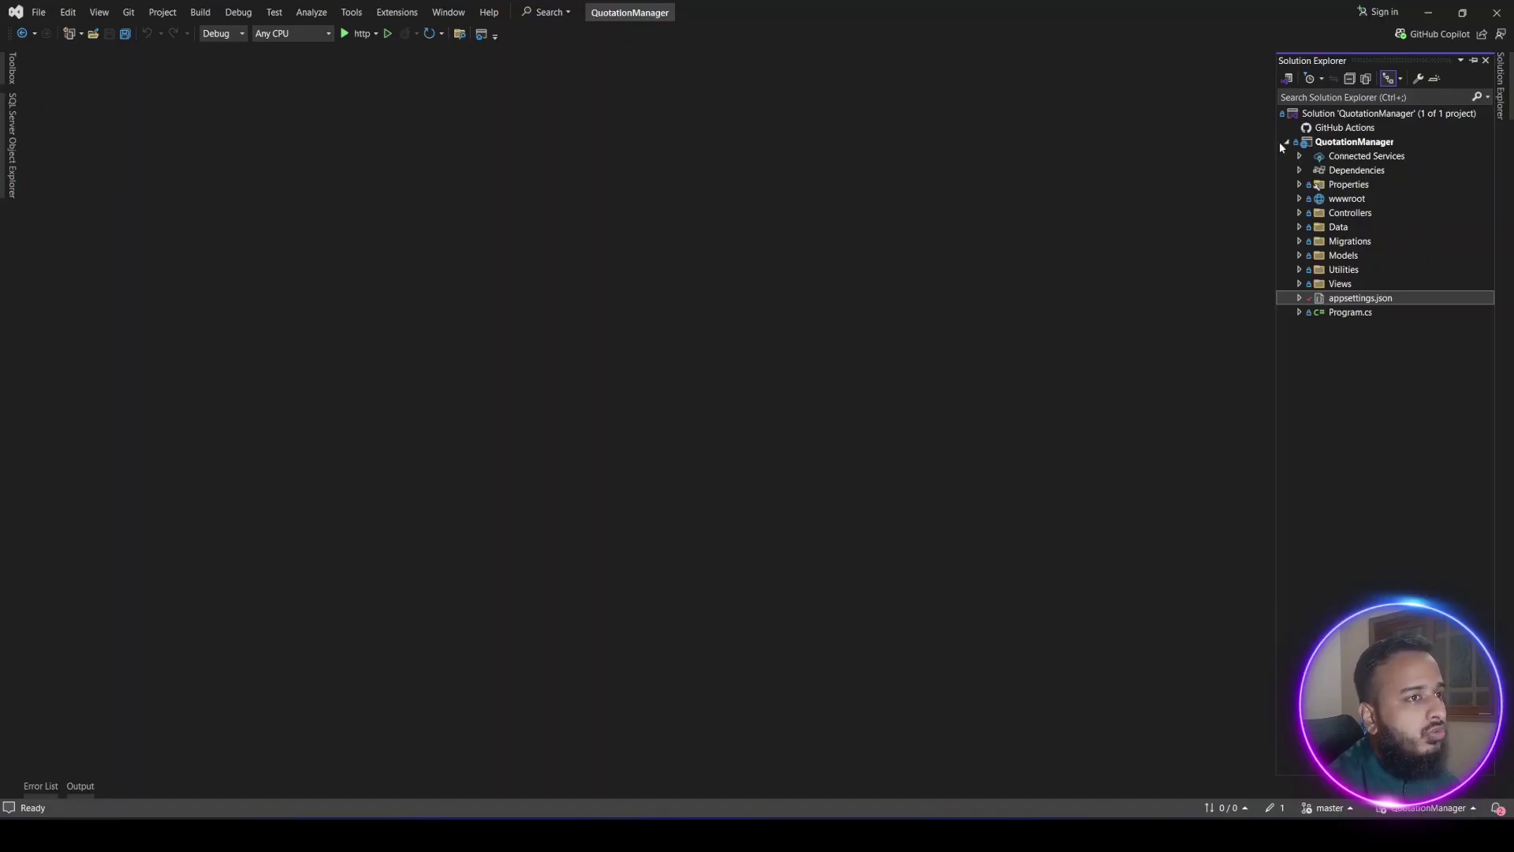
pyautogui.doubleClick(1347, 300)
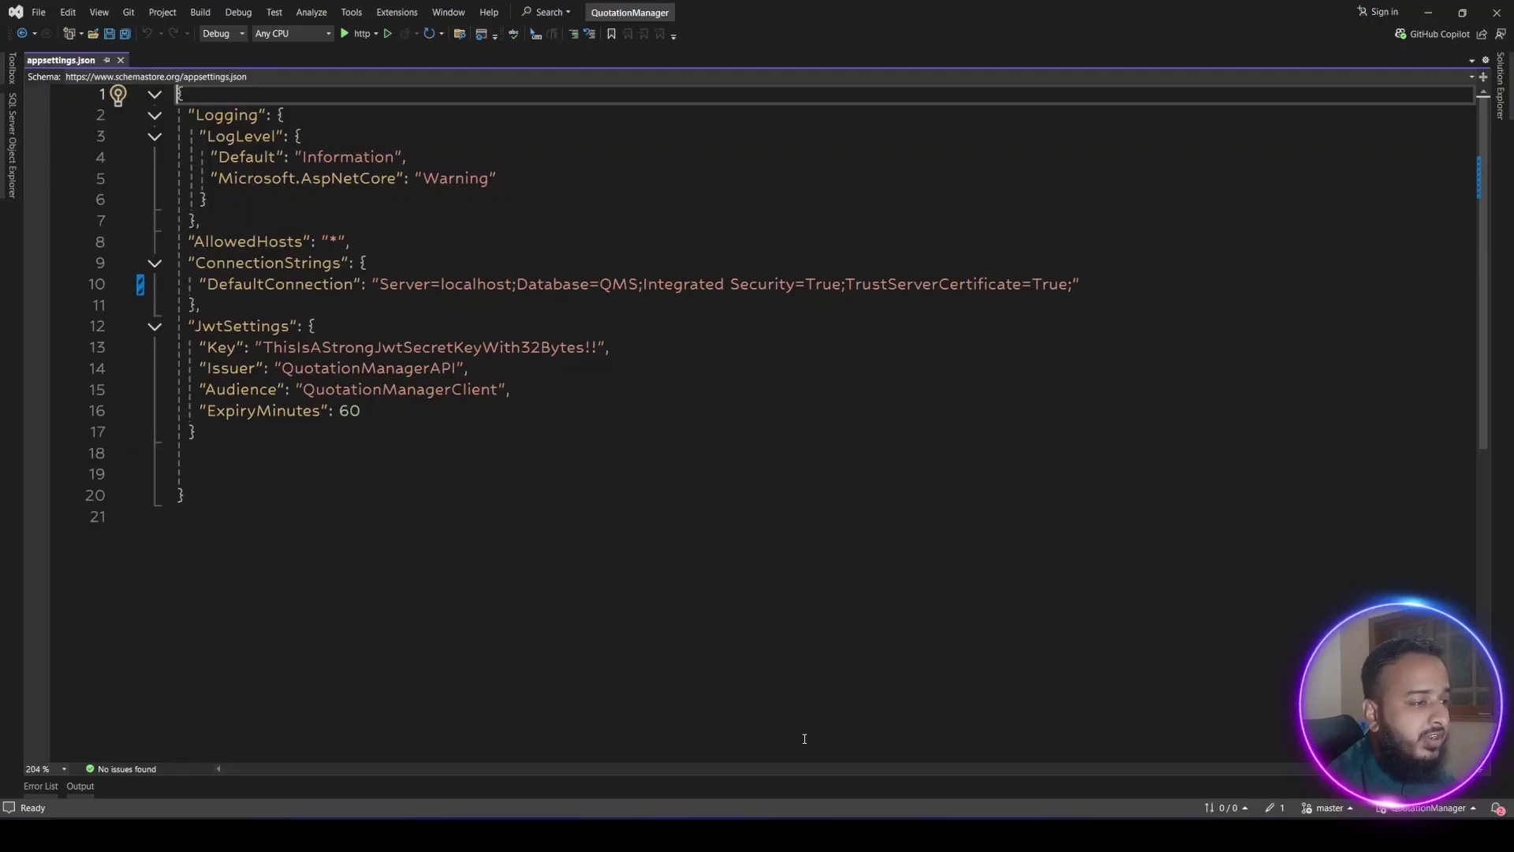
# Switch to MonsterASP.NET in Chrome, leave the website's settings and open the management overview of the db25369.databaseasp.net database
pyautogui.moveTo(694, 835)
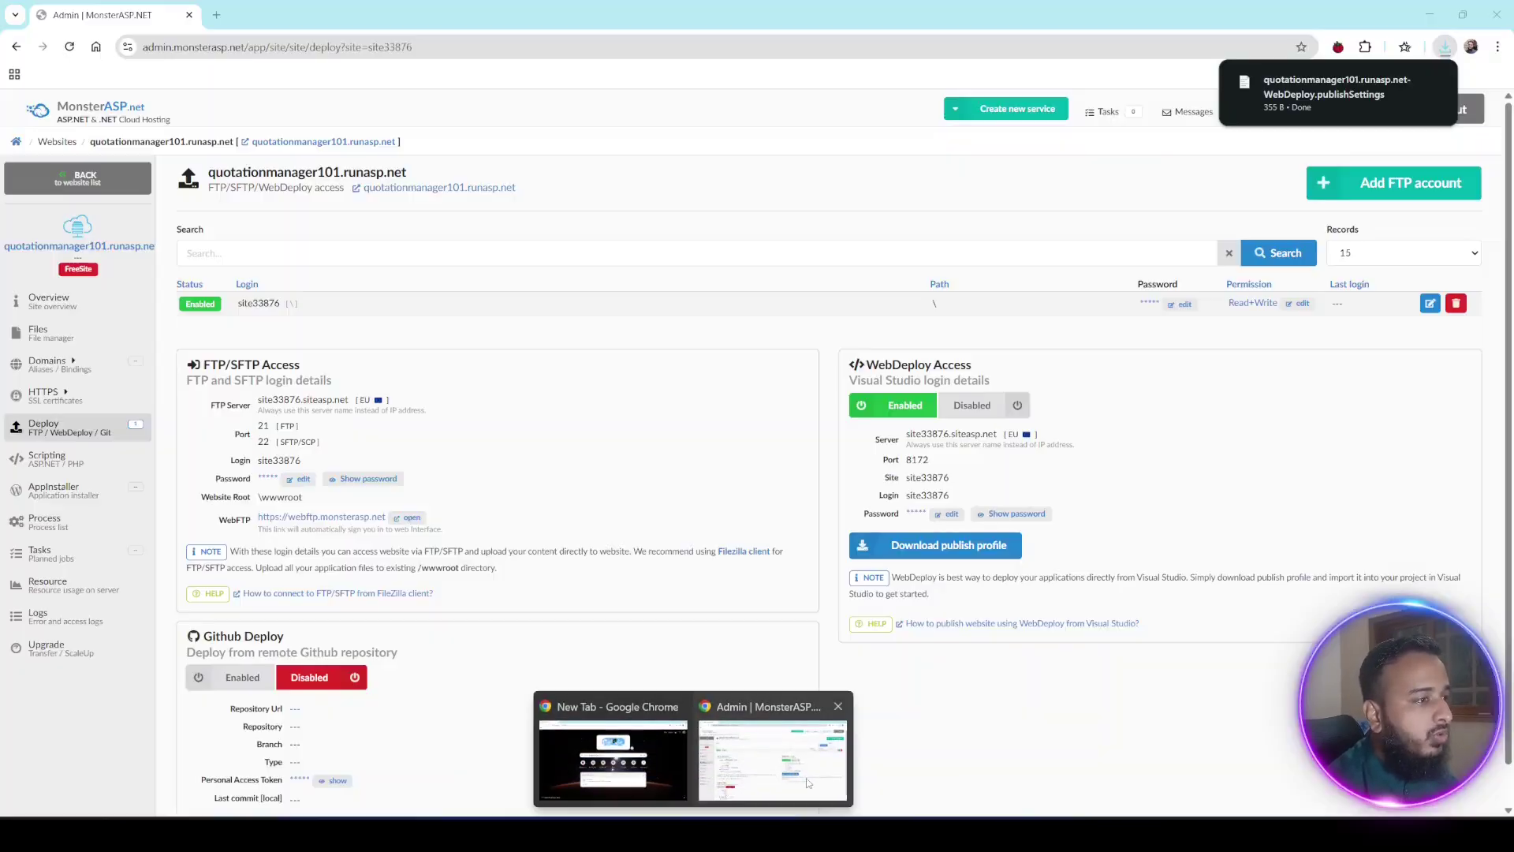
pyautogui.click(805, 777)
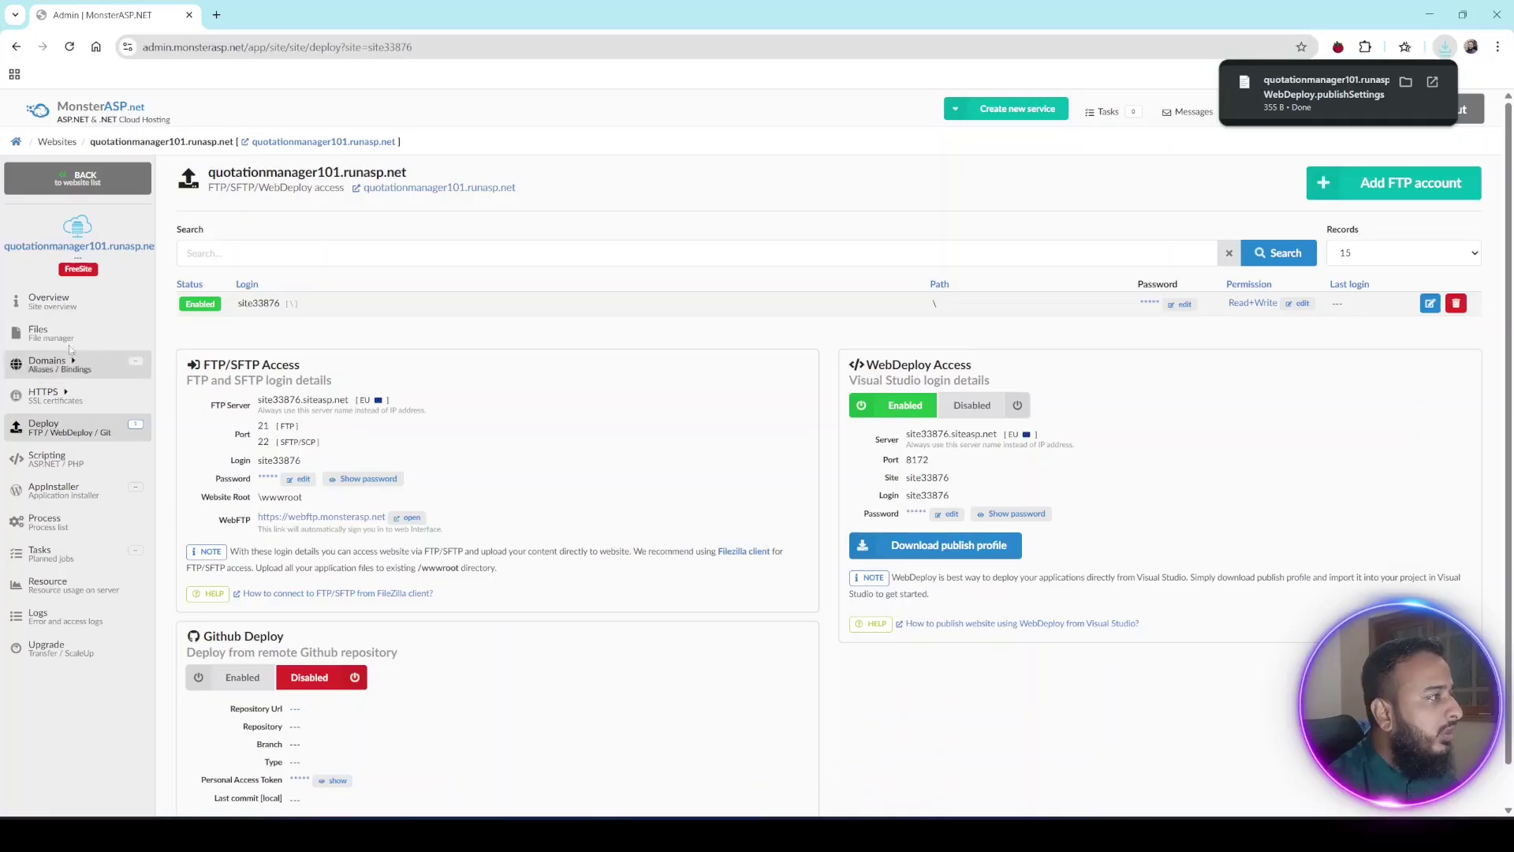
pyautogui.click(73, 174)
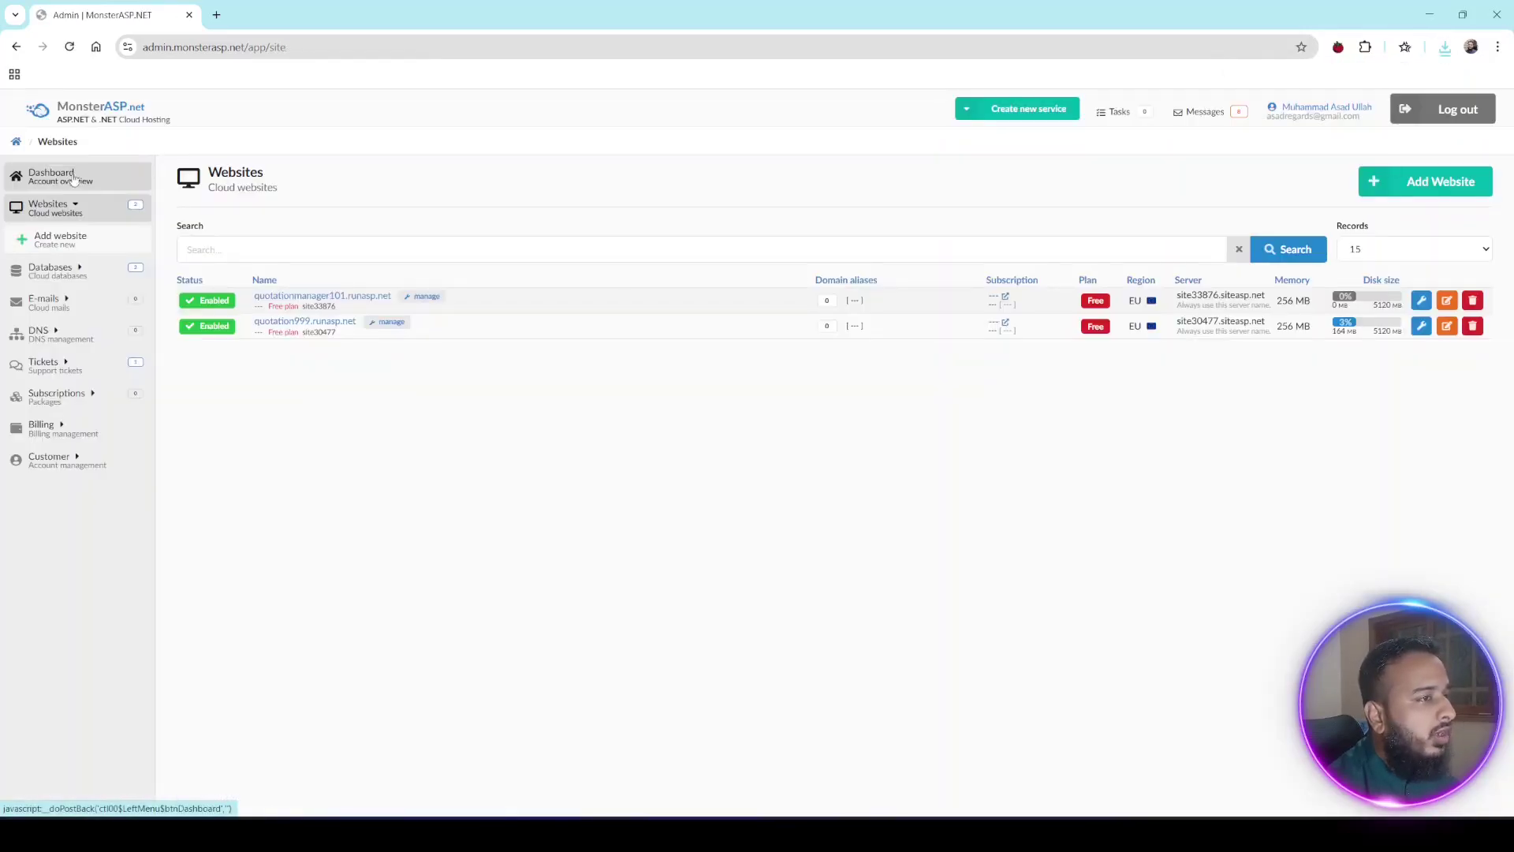
pyautogui.click(55, 272)
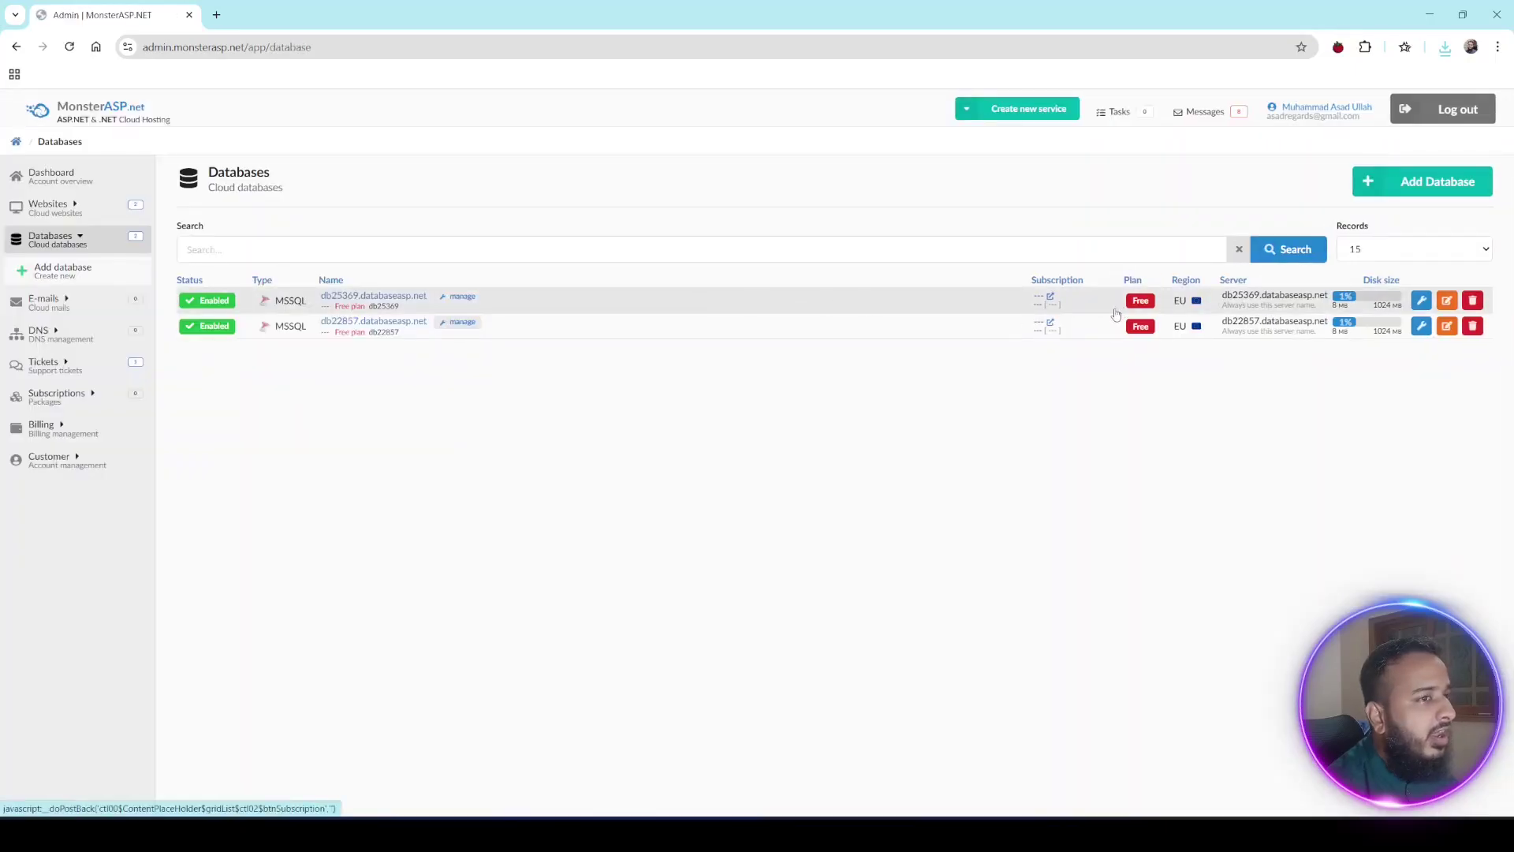
pyautogui.click(1428, 302)
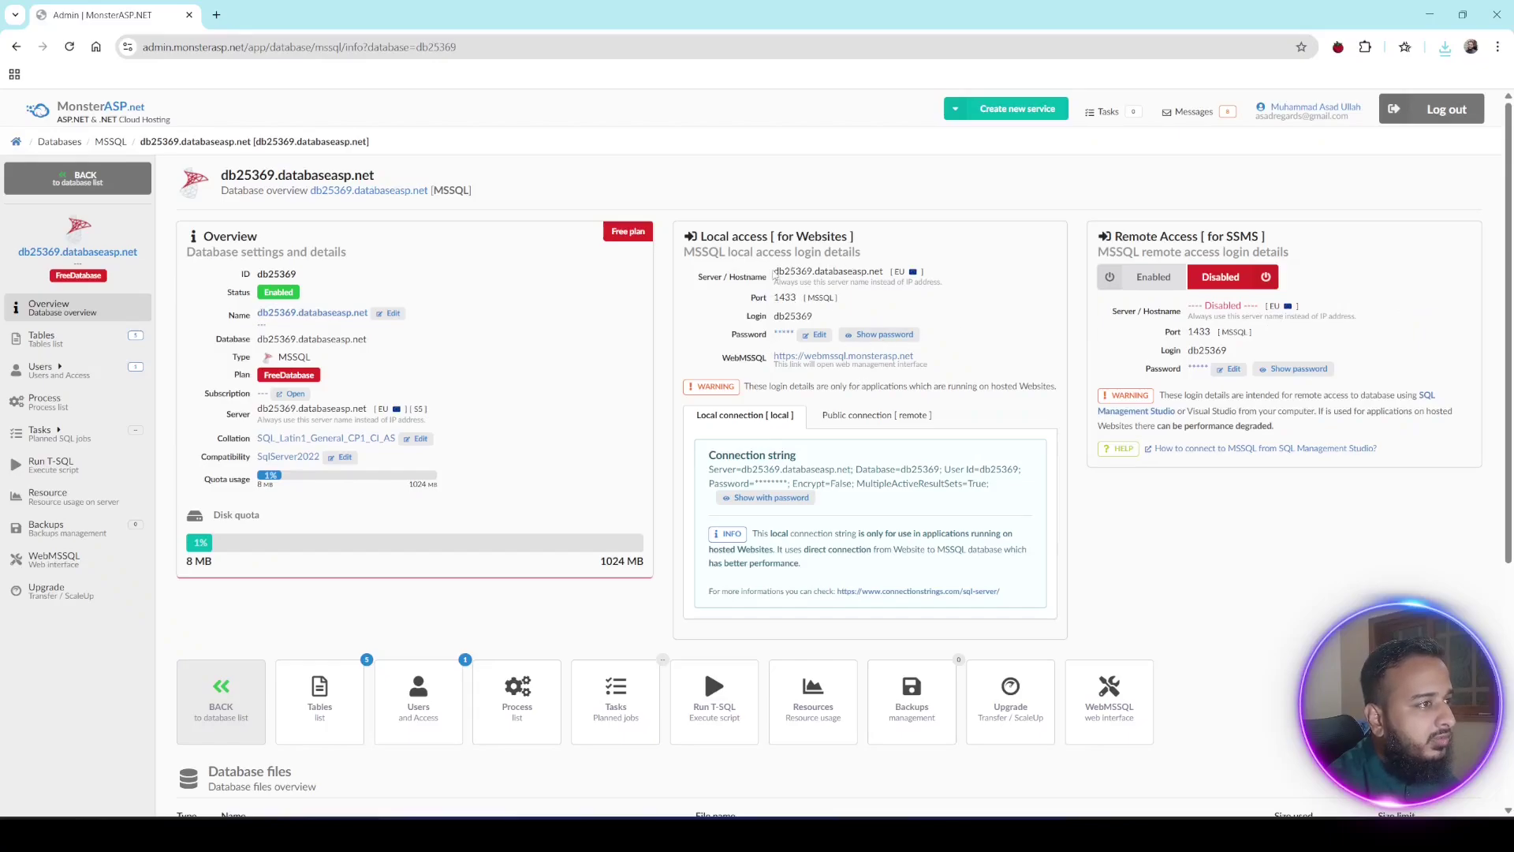
# Copy the local access server name db25369.databaseasp.net and use it to replace localhost in the DefaultConnection string in Visual Studio's appsettings.json
pyautogui.moveTo(775, 275); pyautogui.dragTo(885, 271)
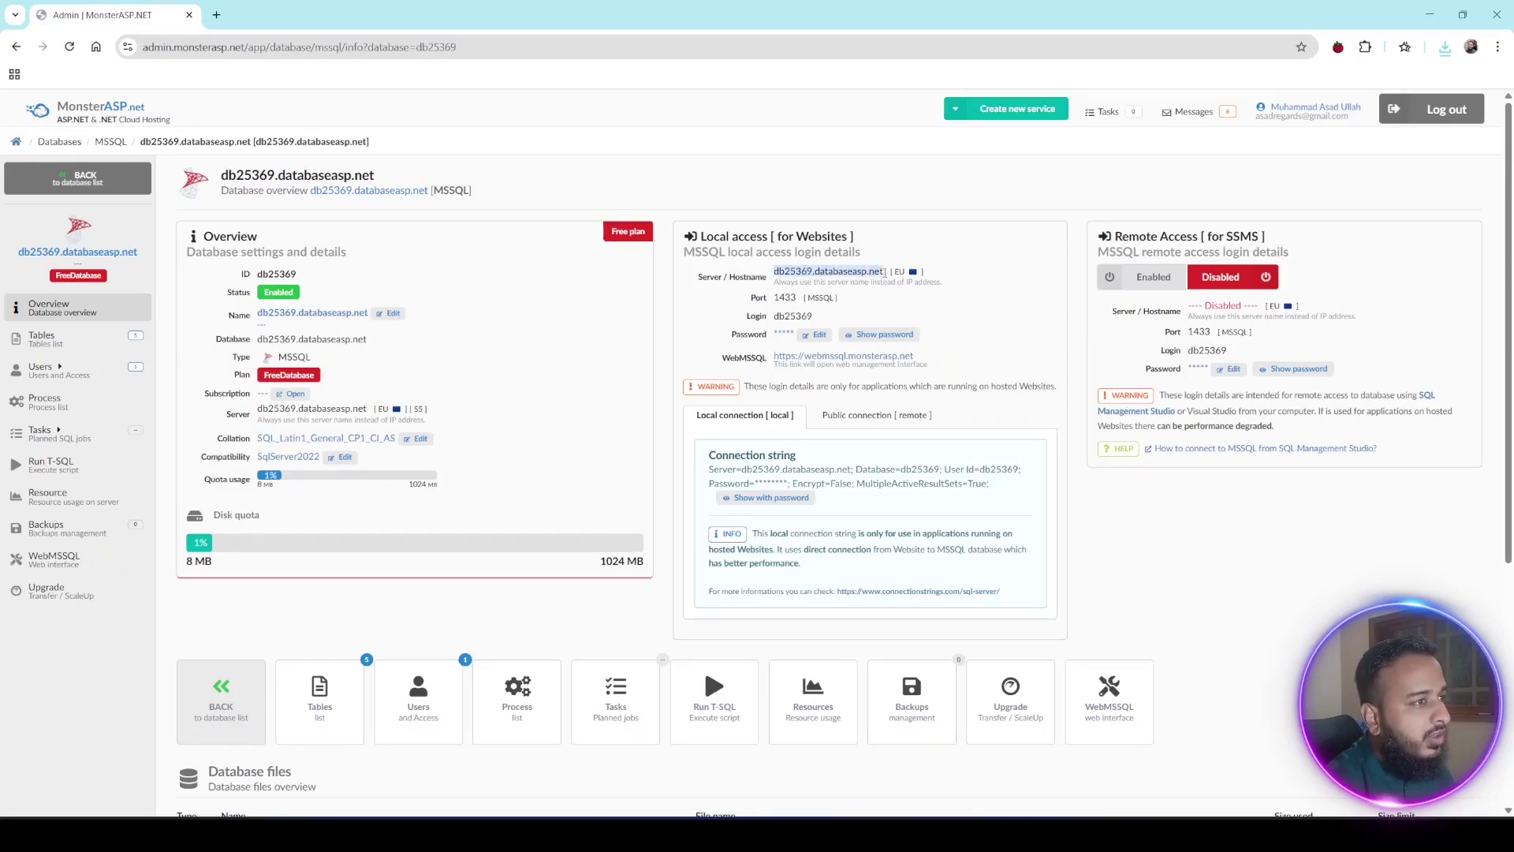
pyautogui.rightClick(885, 271)
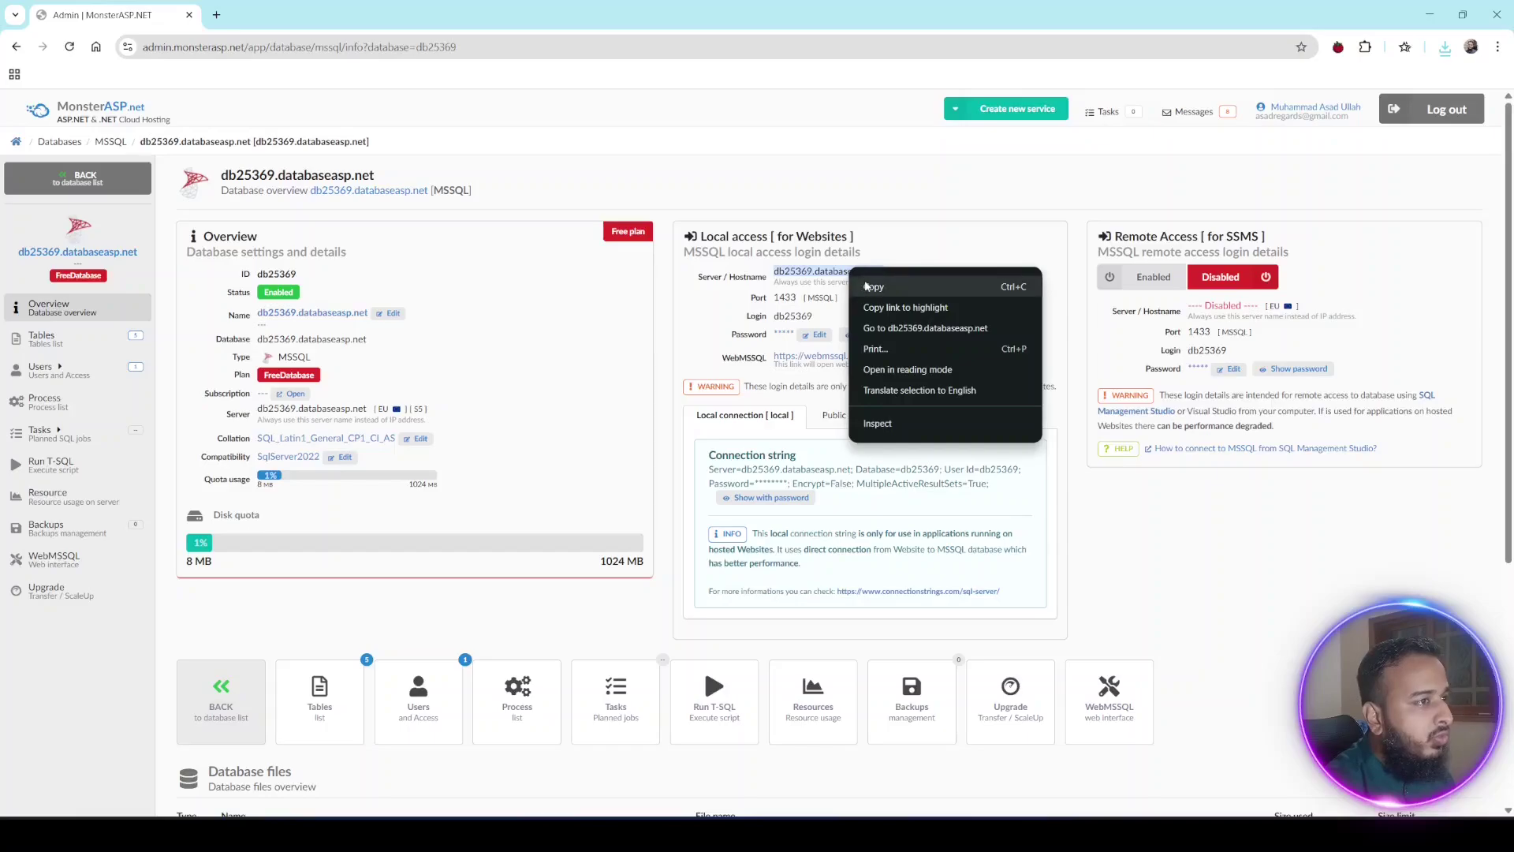
pyautogui.click(868, 284)
pyautogui.hotkey('alt', 'Tab')
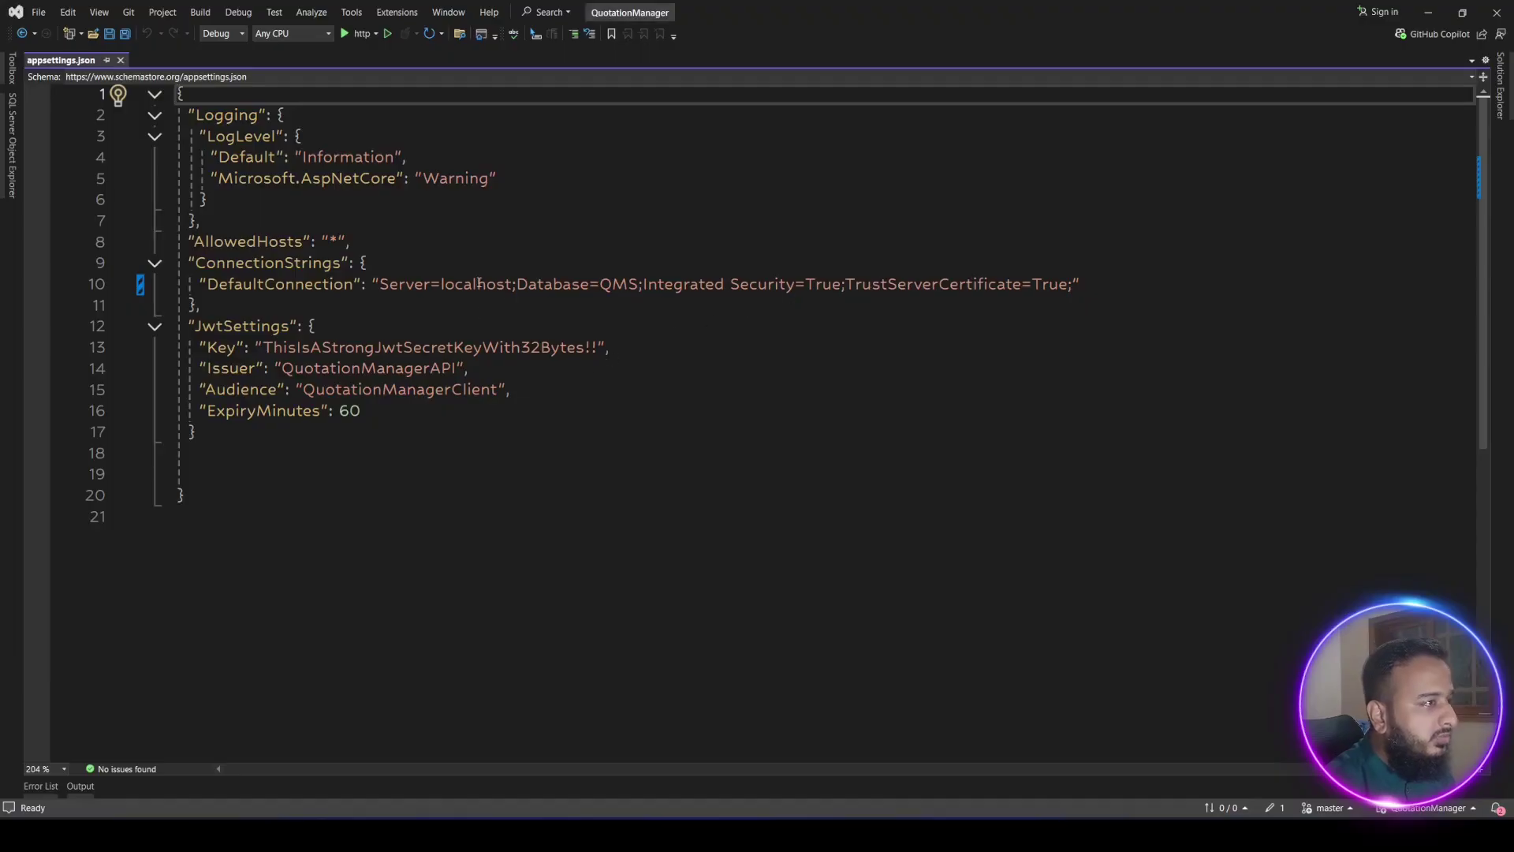
pyautogui.doubleClick(477, 284)
pyautogui.hotkey('ctrl', 'v')
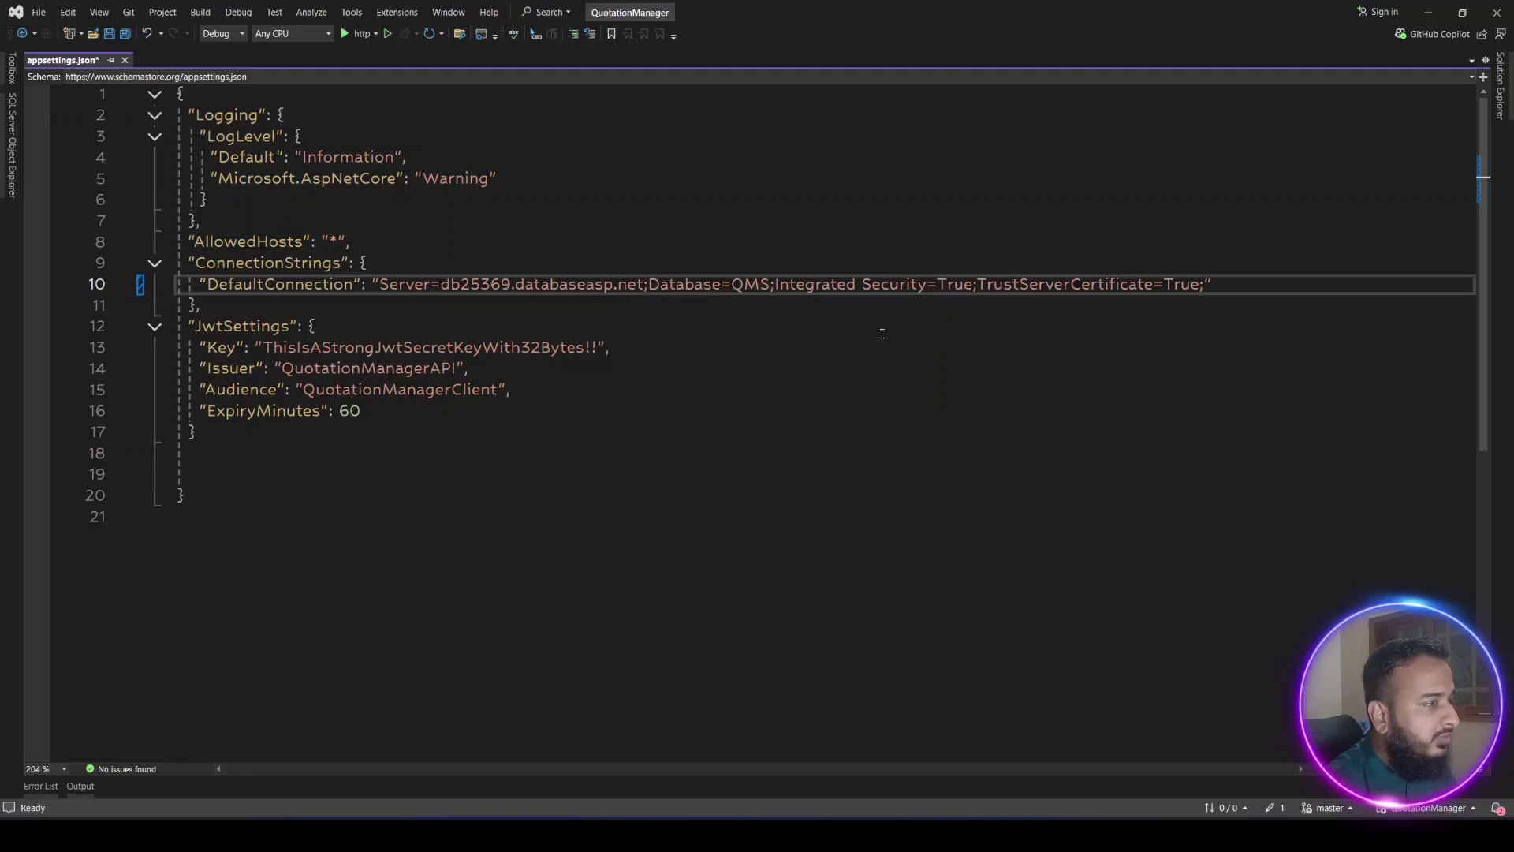
pyautogui.write('User Id')
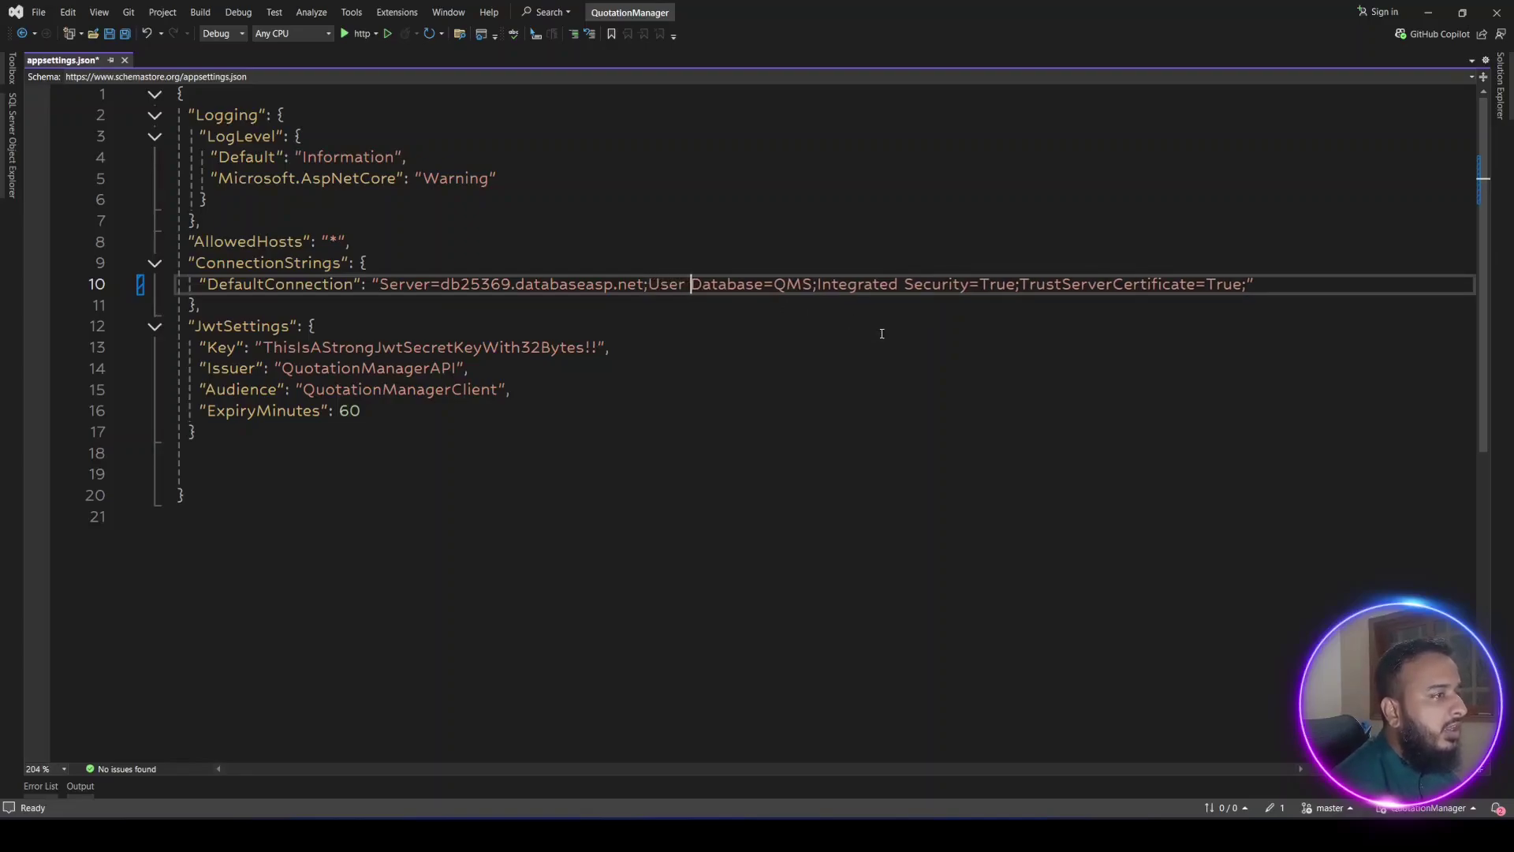
pyautogui.write('=')
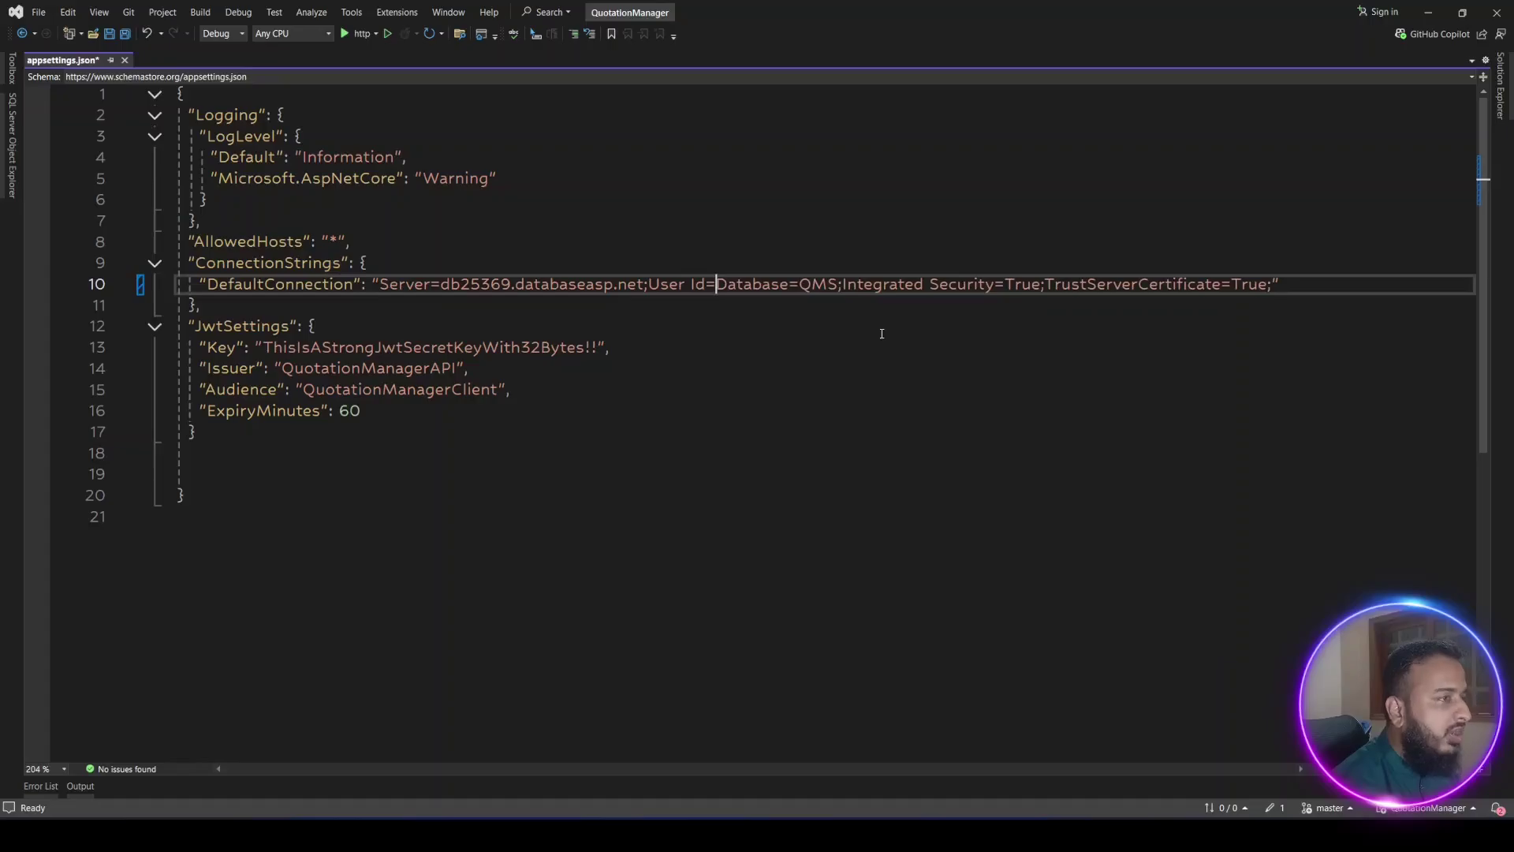
pyautogui.hotkey('alt', 'Tab')
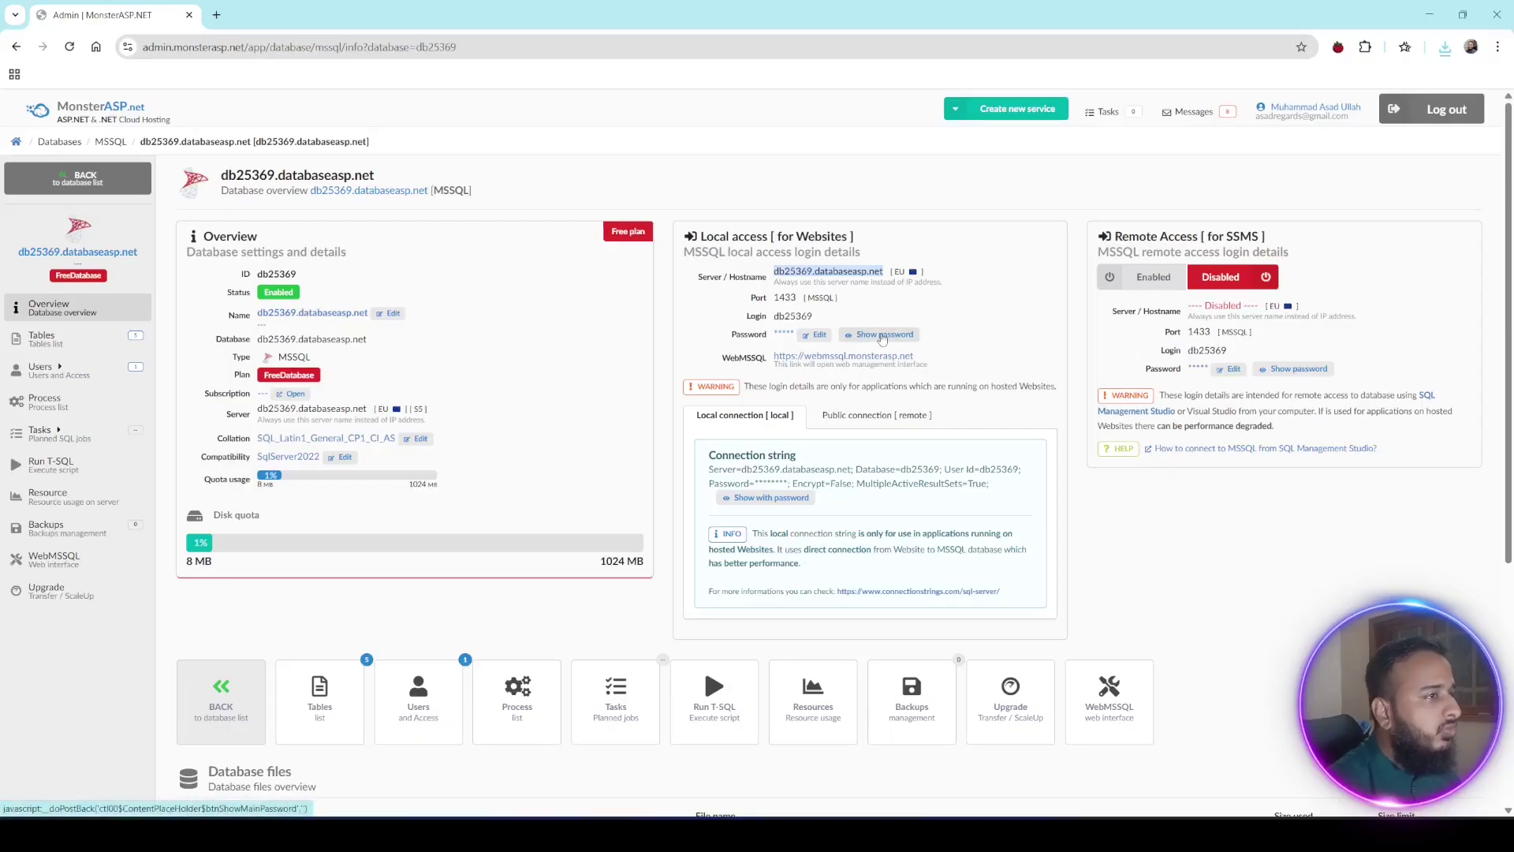
pyautogui.doubleClick(794, 316)
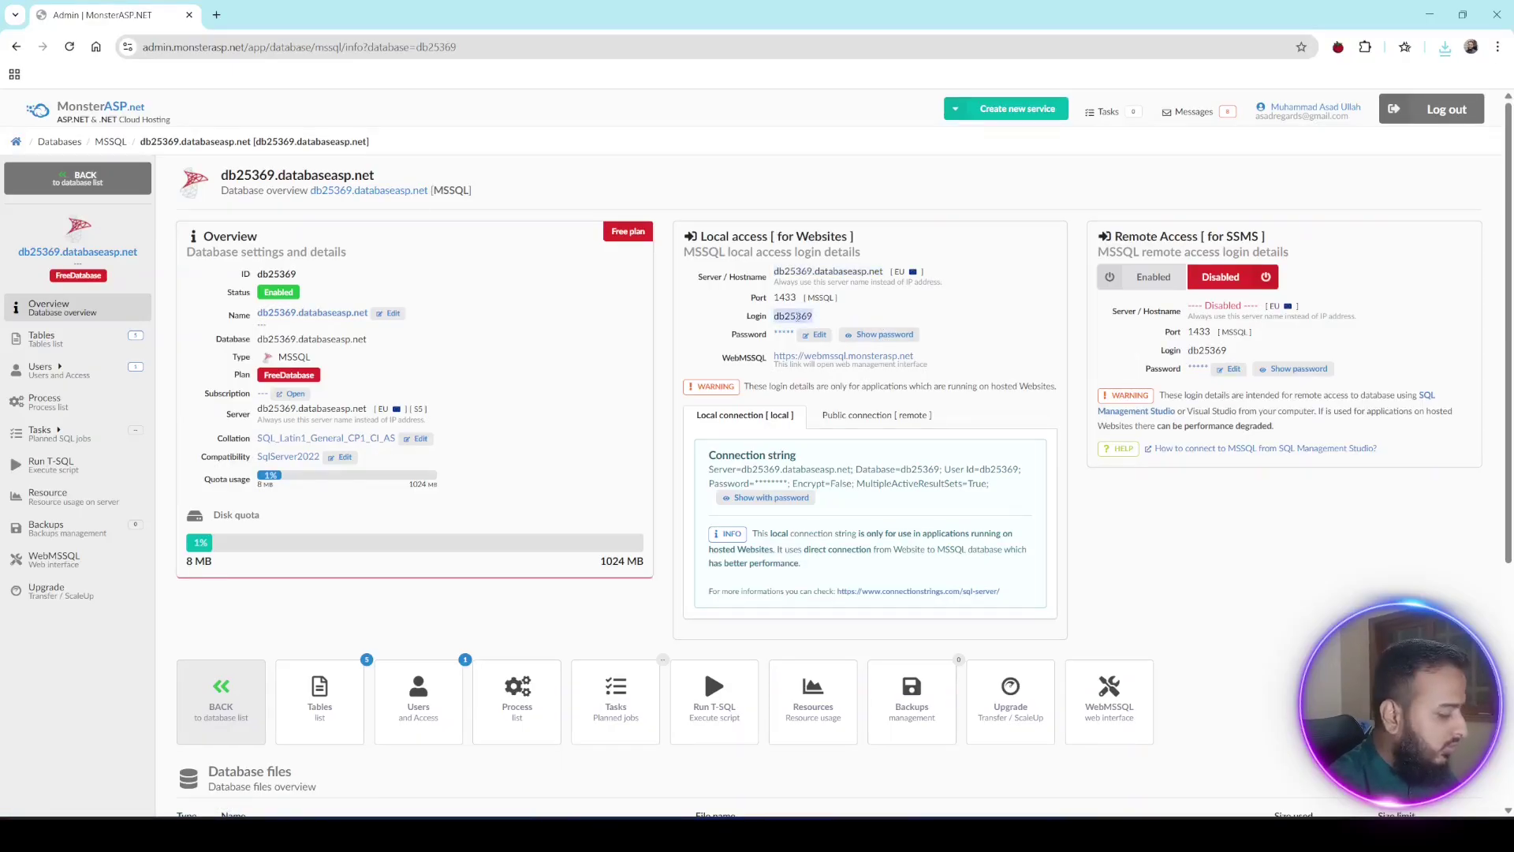
pyautogui.hotkey('ctrl', 'c')
pyautogui.hotkey('alt', 'Tab')
pyautogui.hotkey('ctrl', 'v')
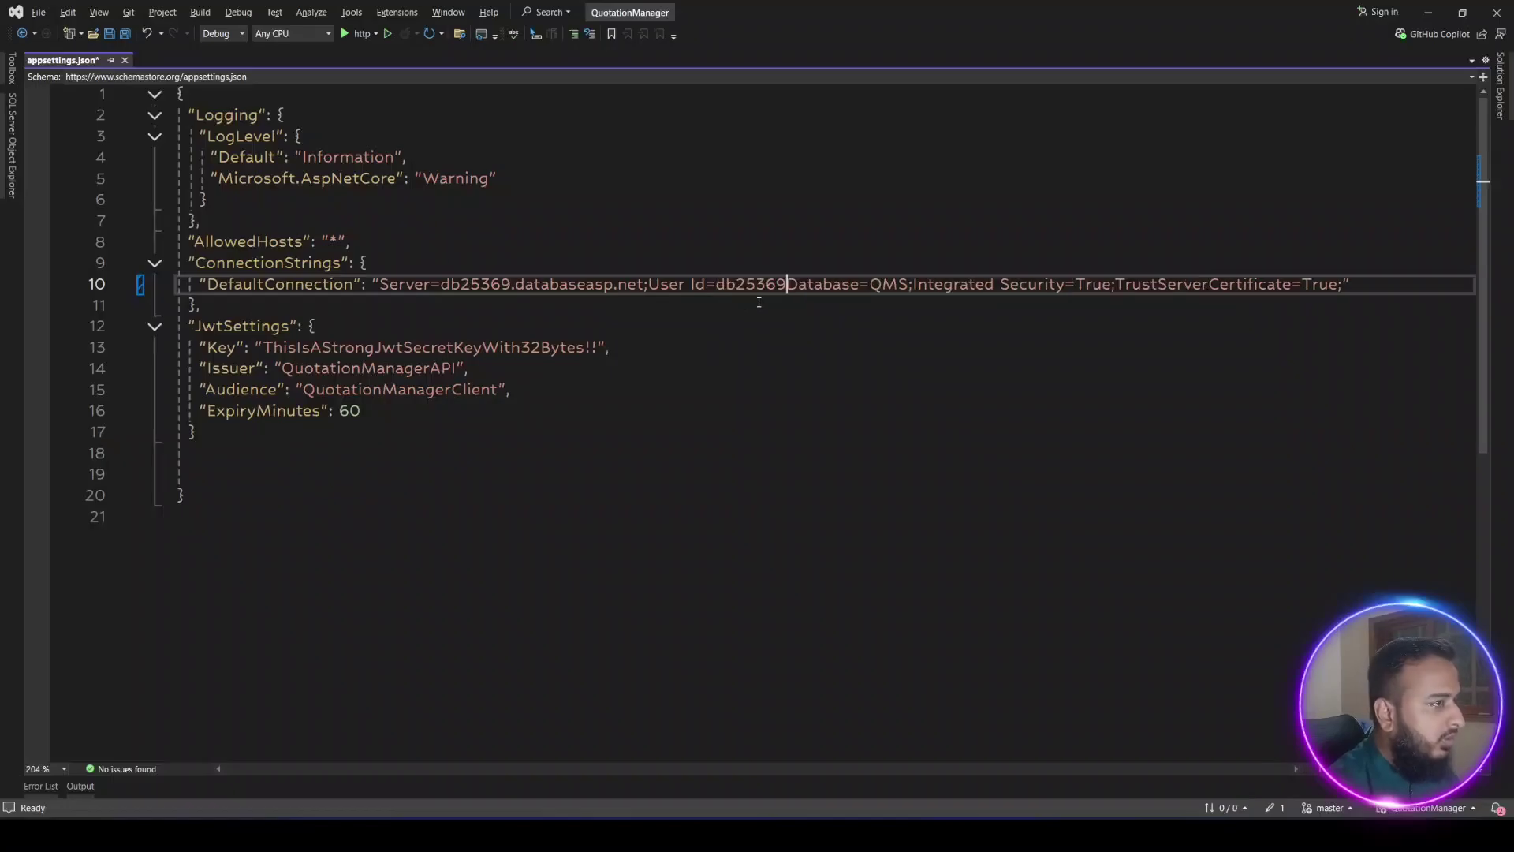
# Add a password entry after the User Id, using the database password revealed and copied from the local access details
pyautogui.write('; password')
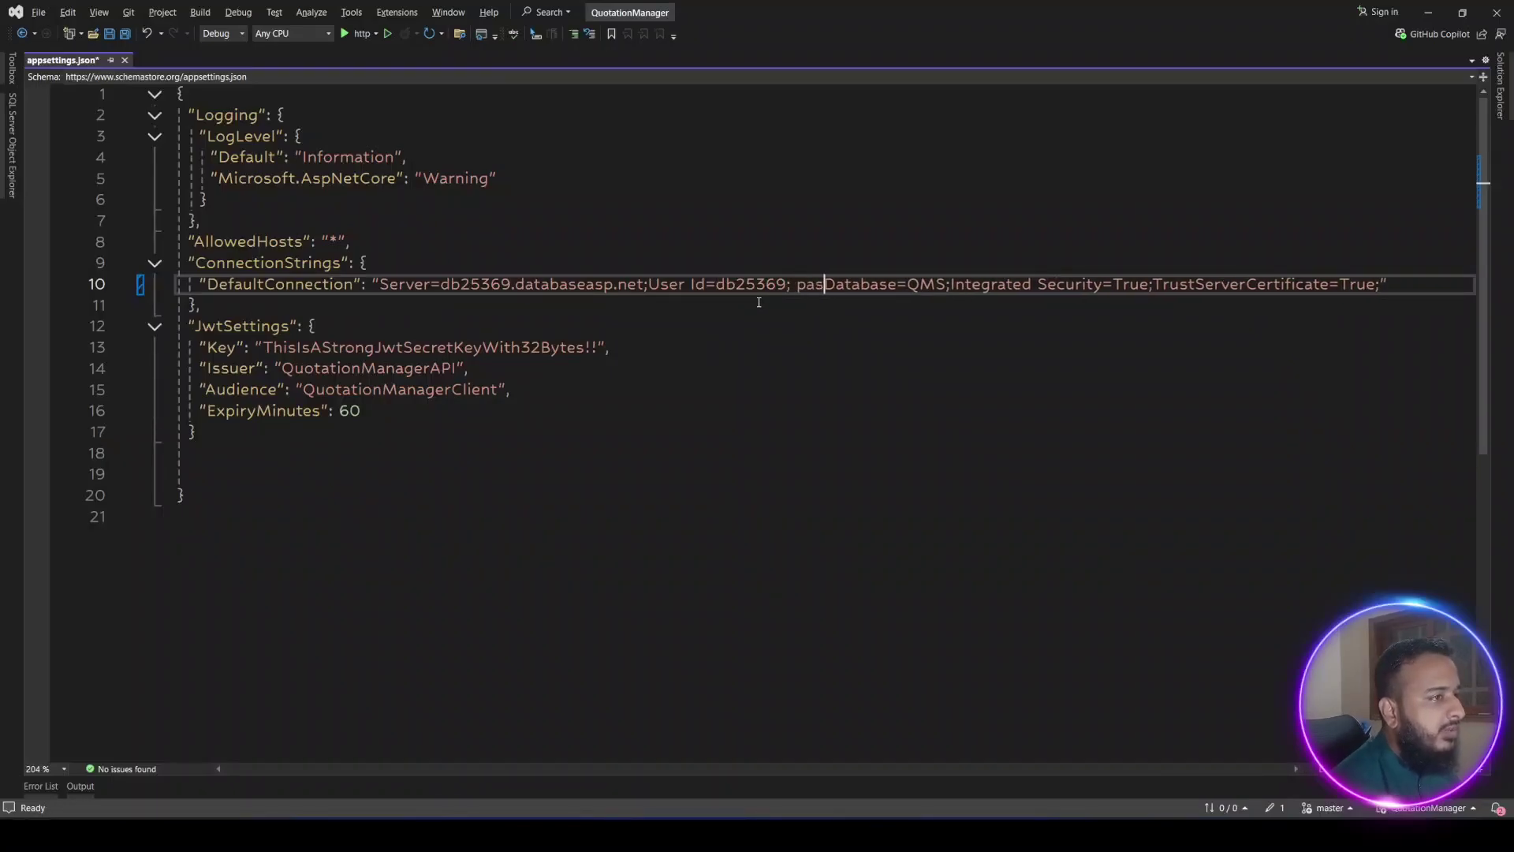
pyautogui.write('=')
pyautogui.hotkey('alt', 'Tab')
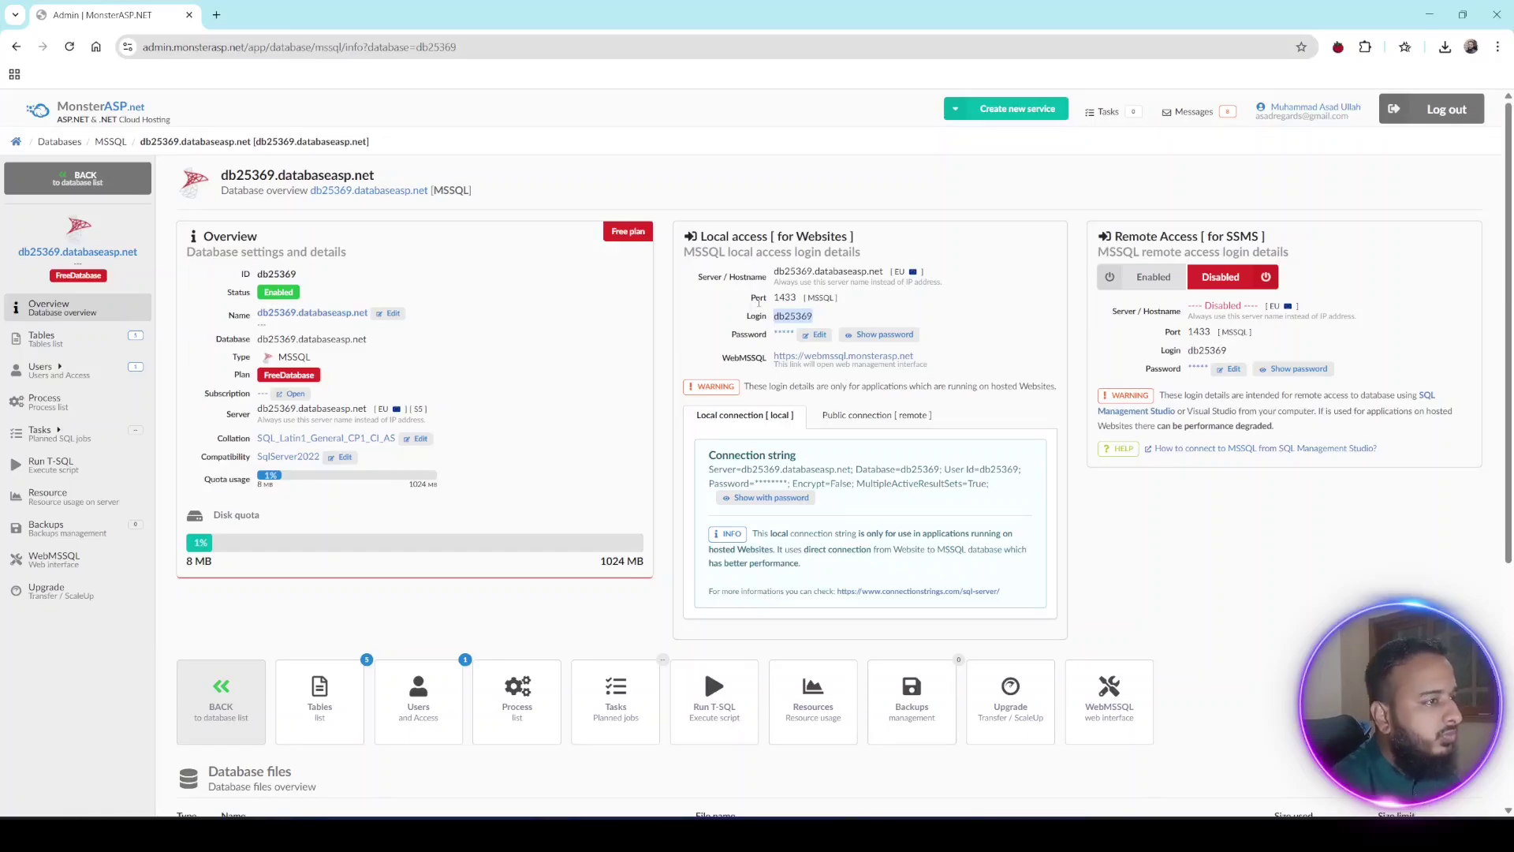
pyautogui.click(879, 338)
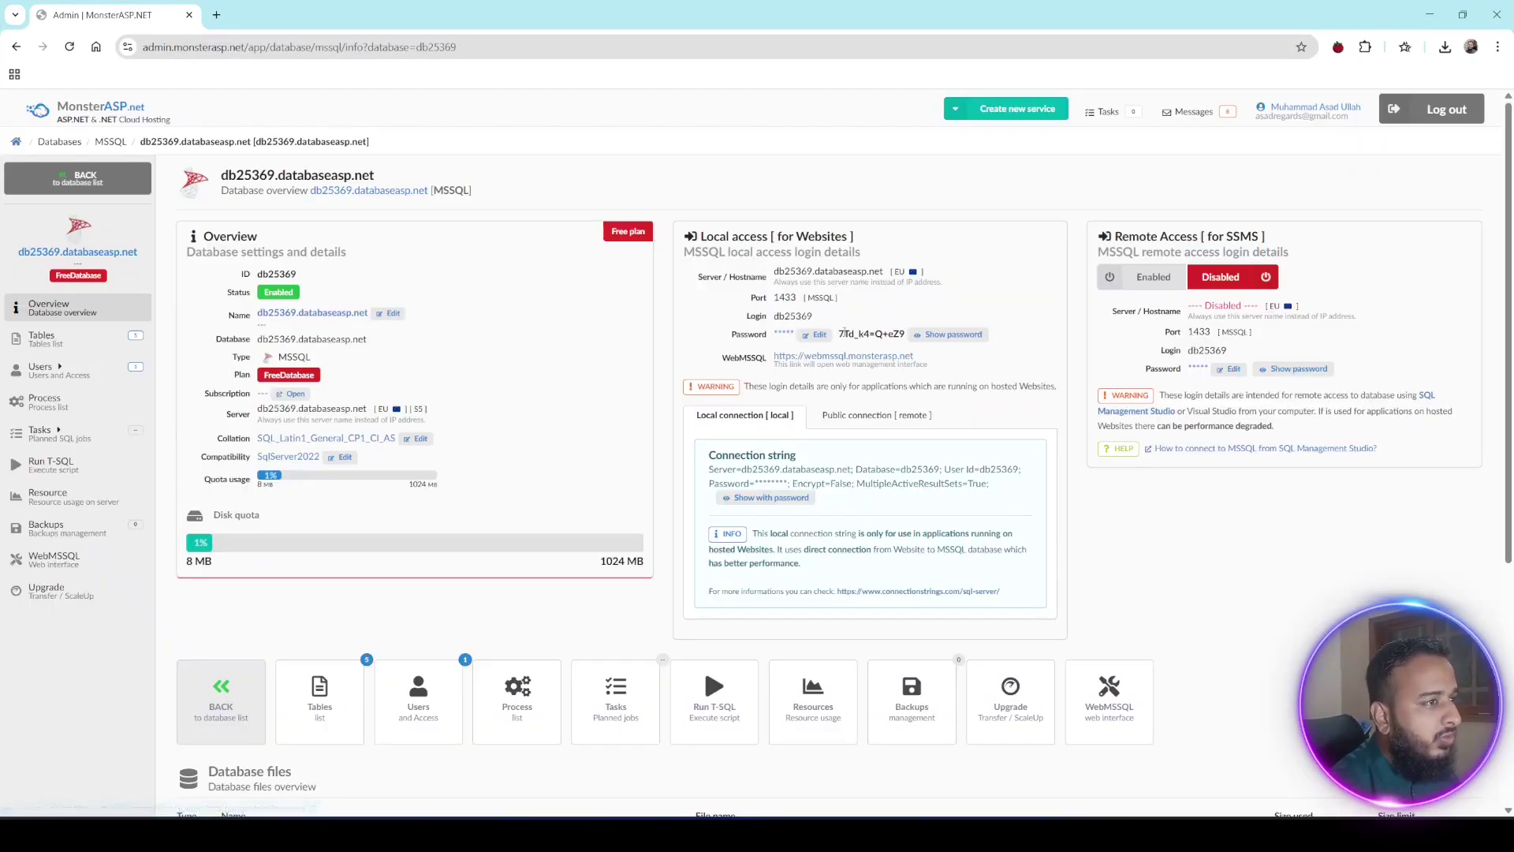
pyautogui.moveTo(838, 335); pyautogui.dragTo(899, 336)
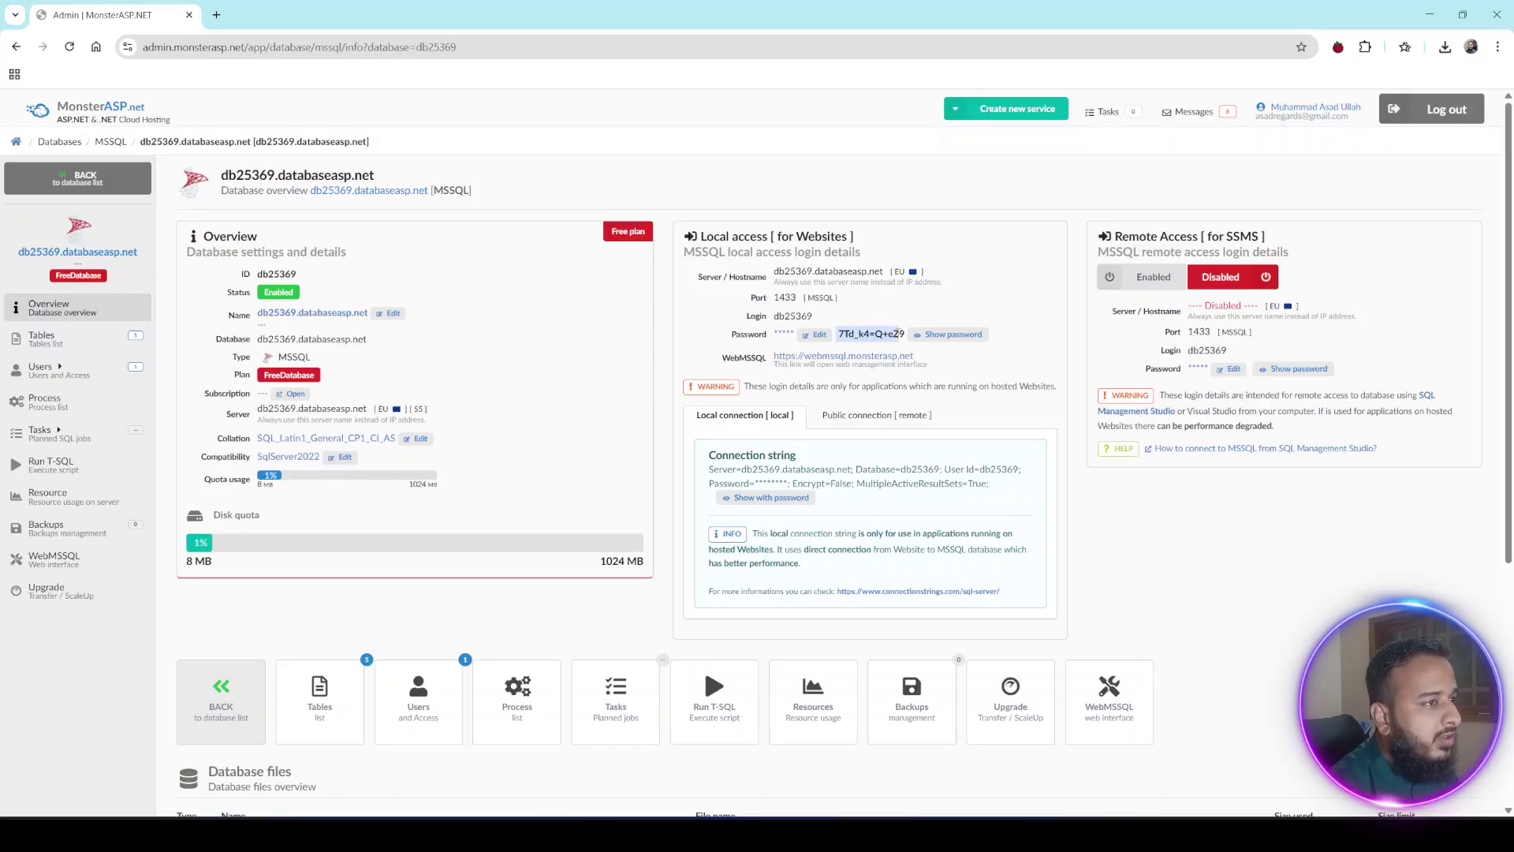
pyautogui.rightClick(891, 333)
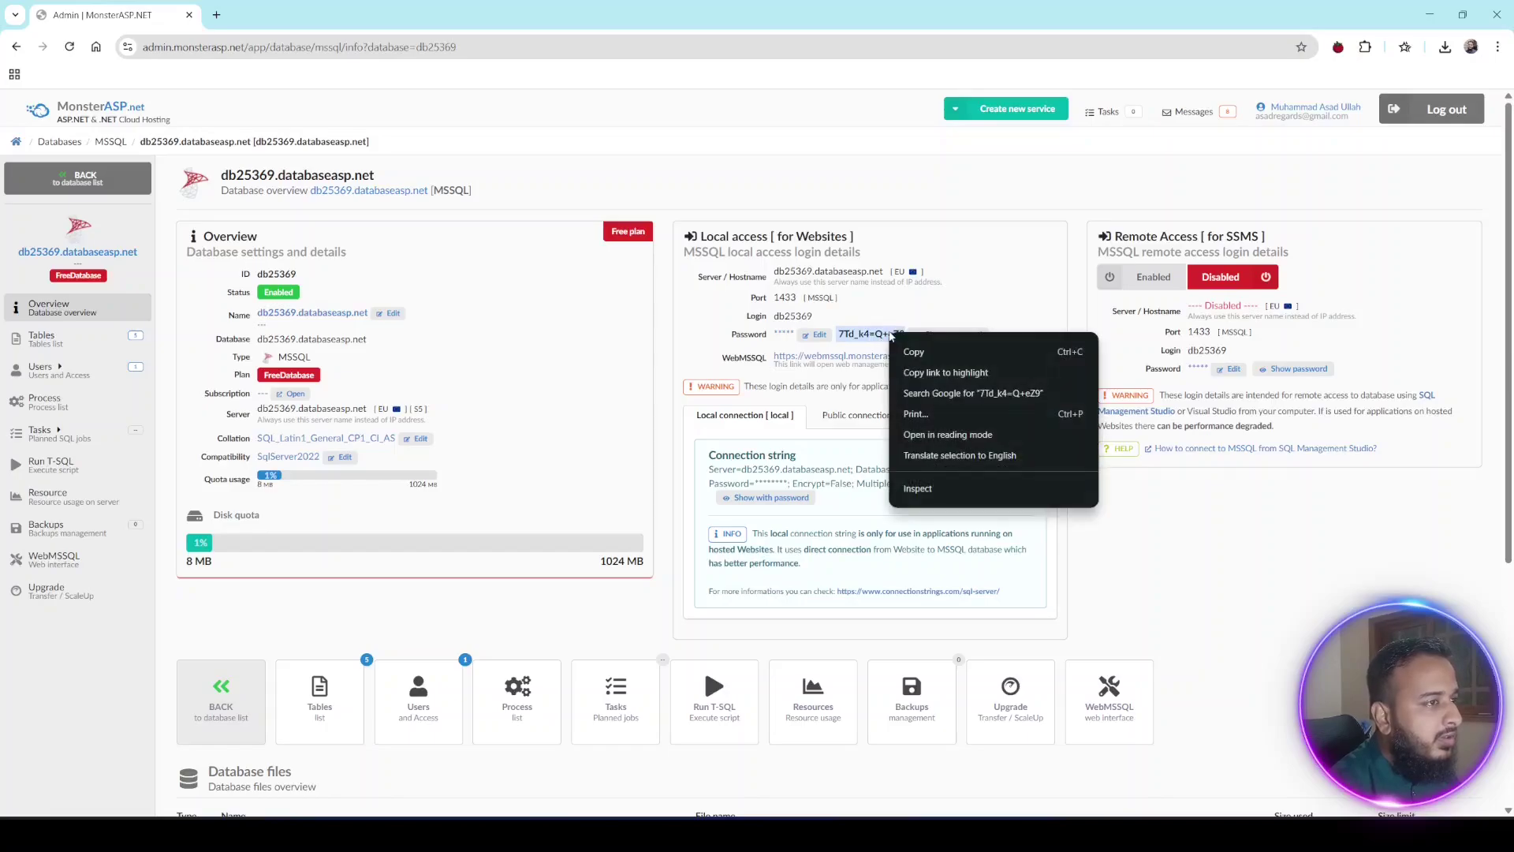
pyautogui.click(912, 351)
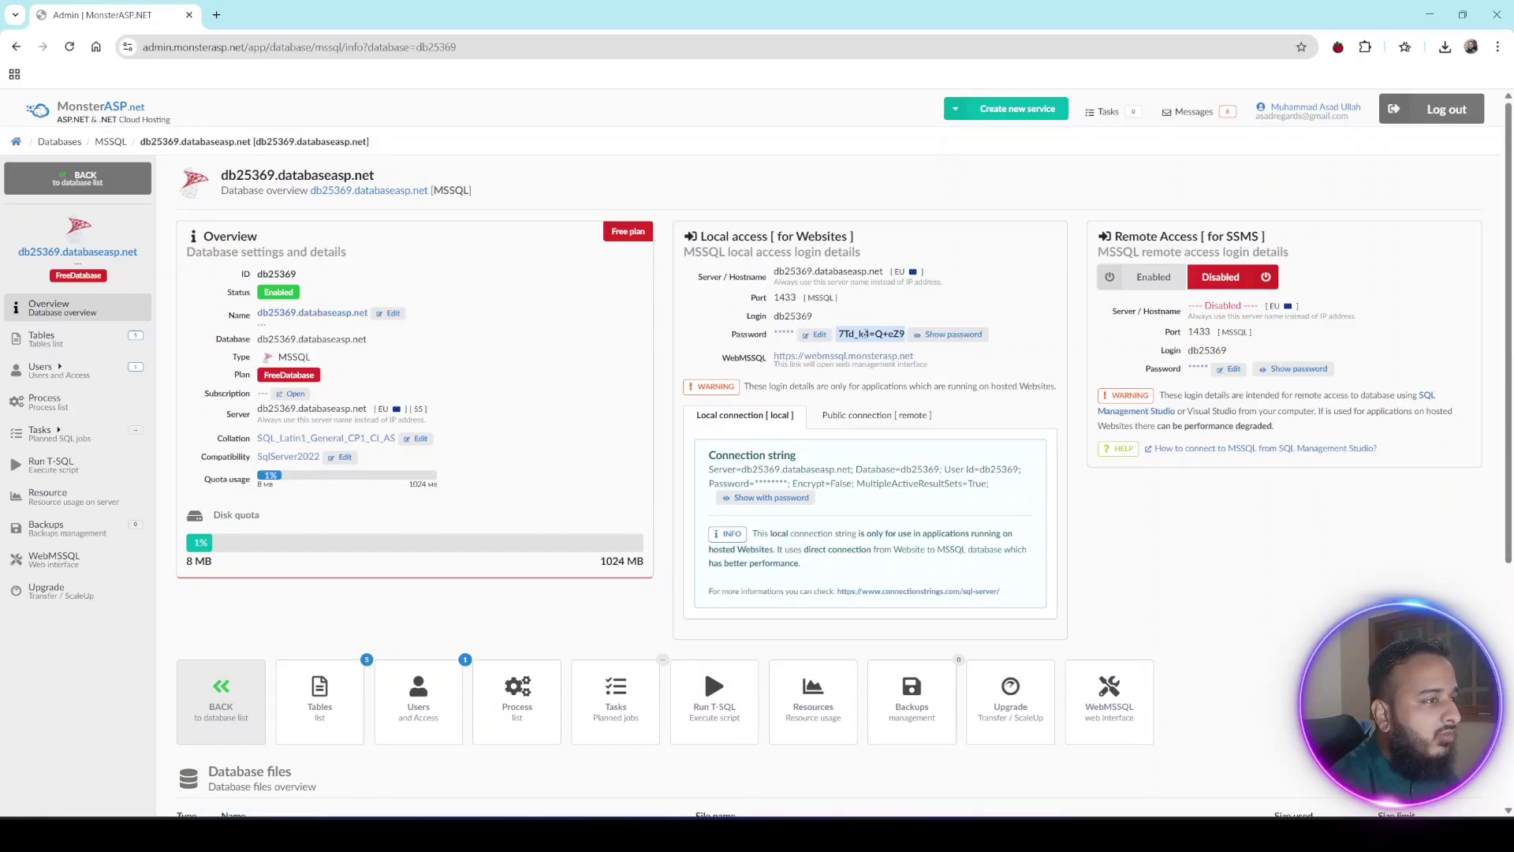
pyautogui.rightClick(865, 334)
pyautogui.click(883, 345)
pyautogui.hotkey('alt', 'Tab')
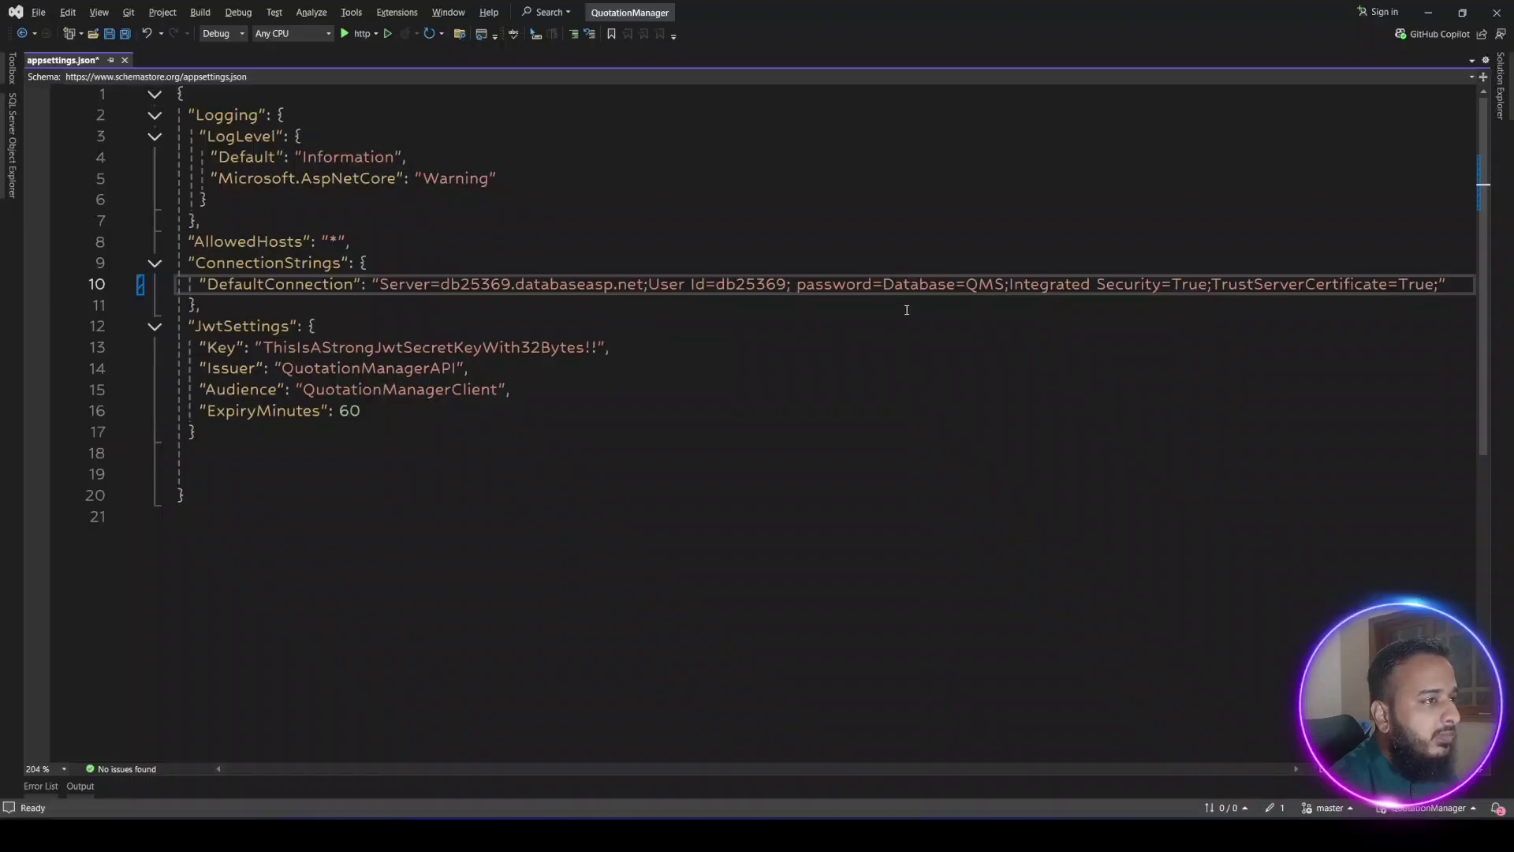
pyautogui.hotkey('ctrl', 'v')
pyautogui.write(';')
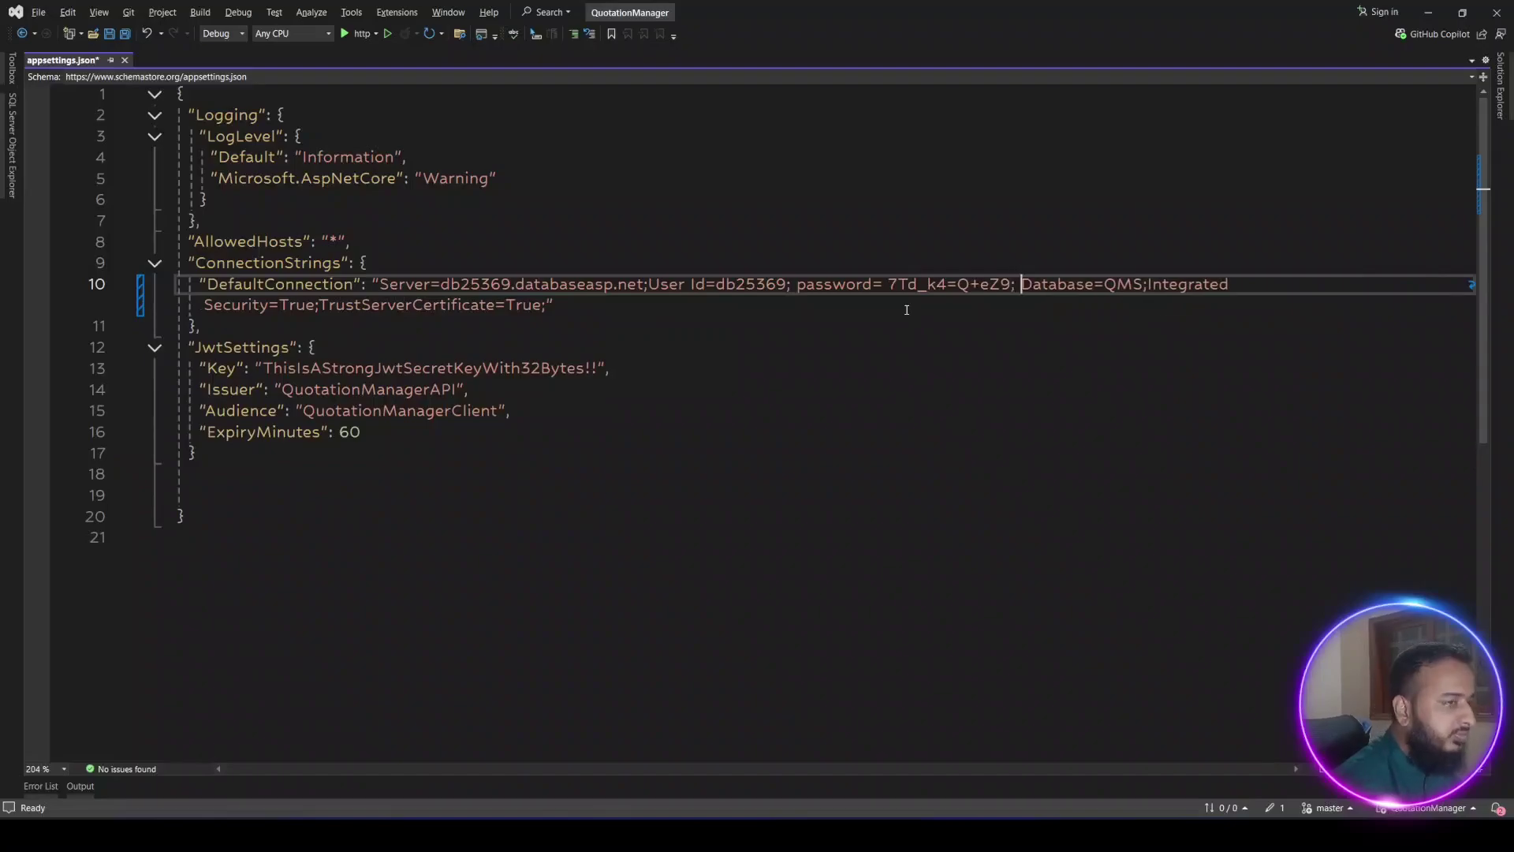
# Insert TrustServerCertificate=True; before the Database entry in the connection string and save appsettings.json
pyautogui.write('TrustSer')
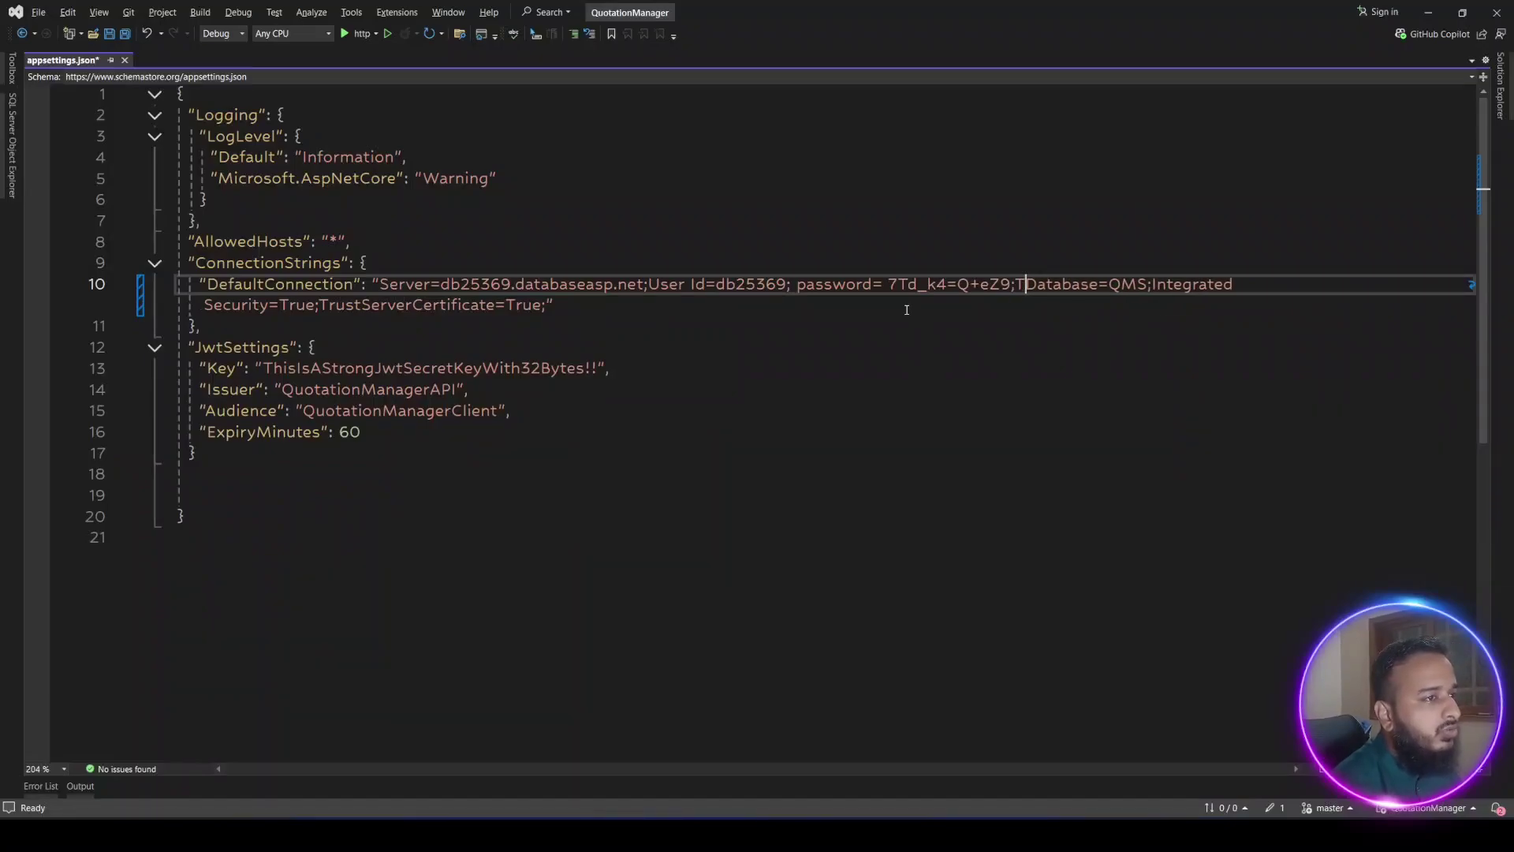
pyautogui.write('verCerti')
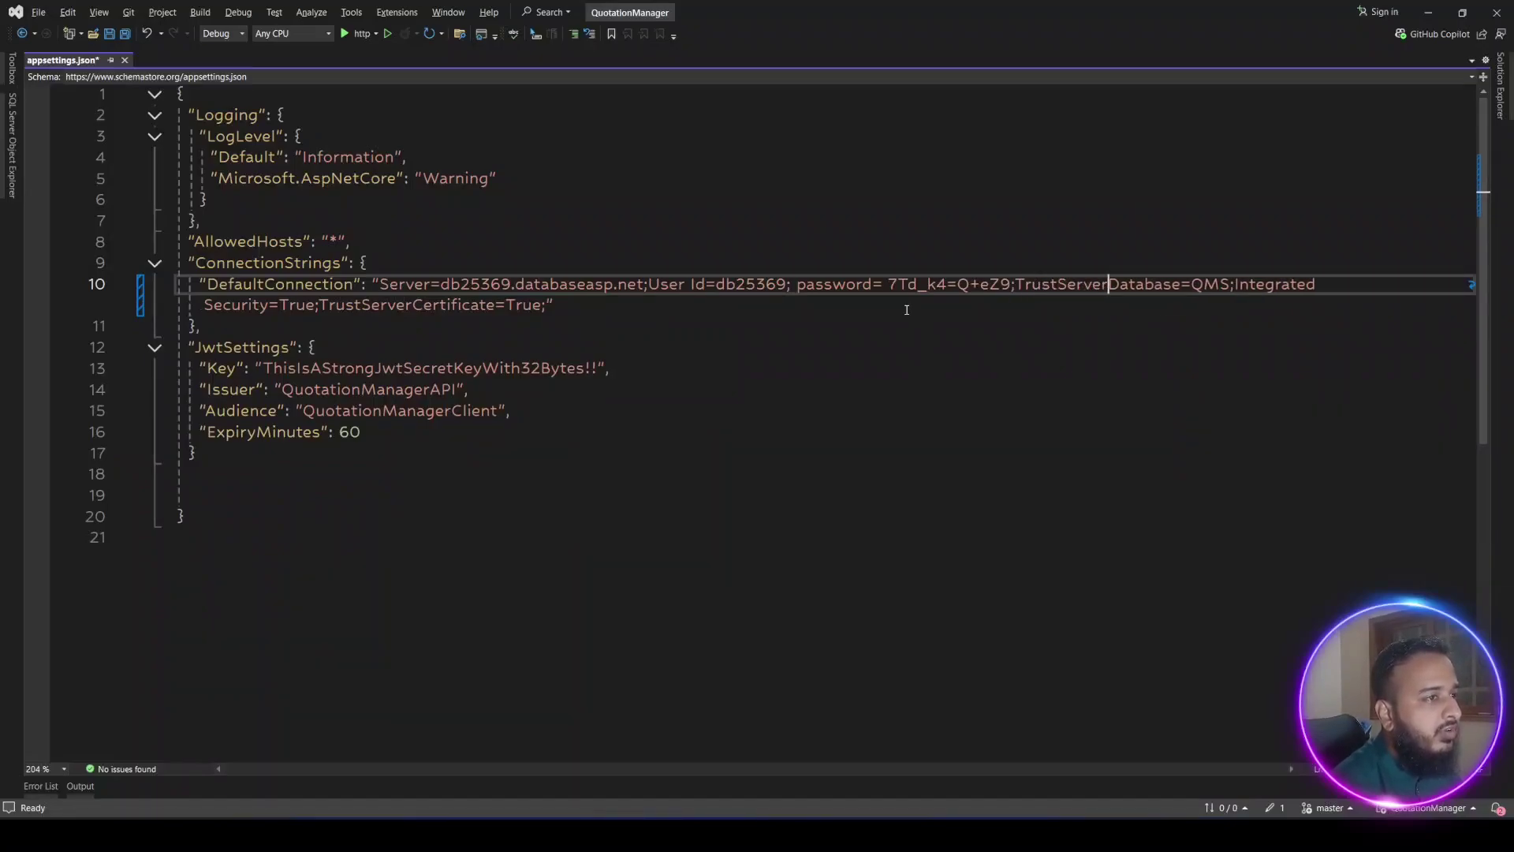
pyautogui.write('ficate=Tru')
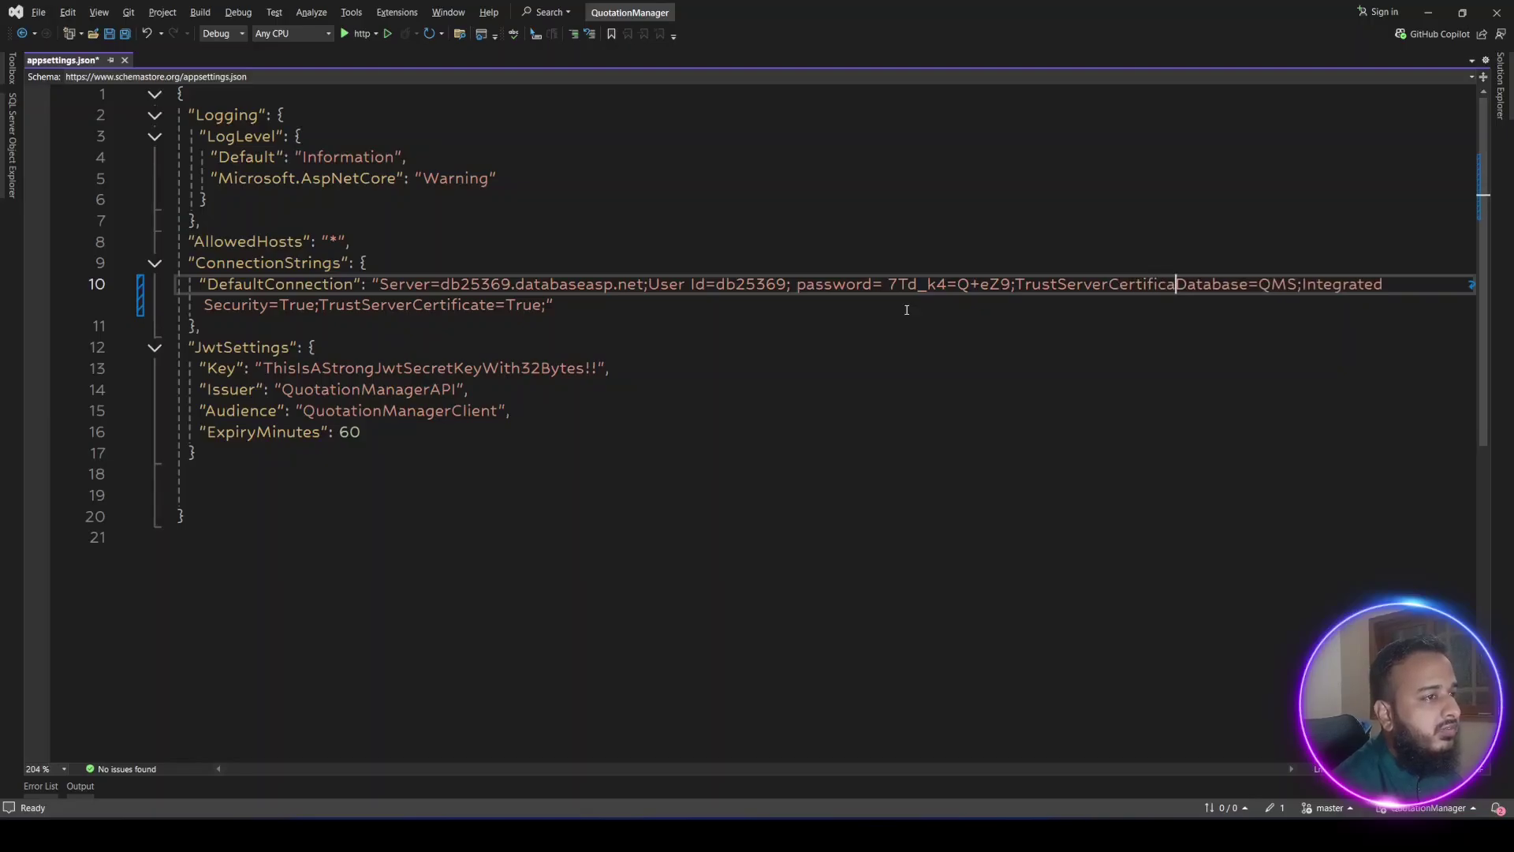
pyautogui.write('e;')
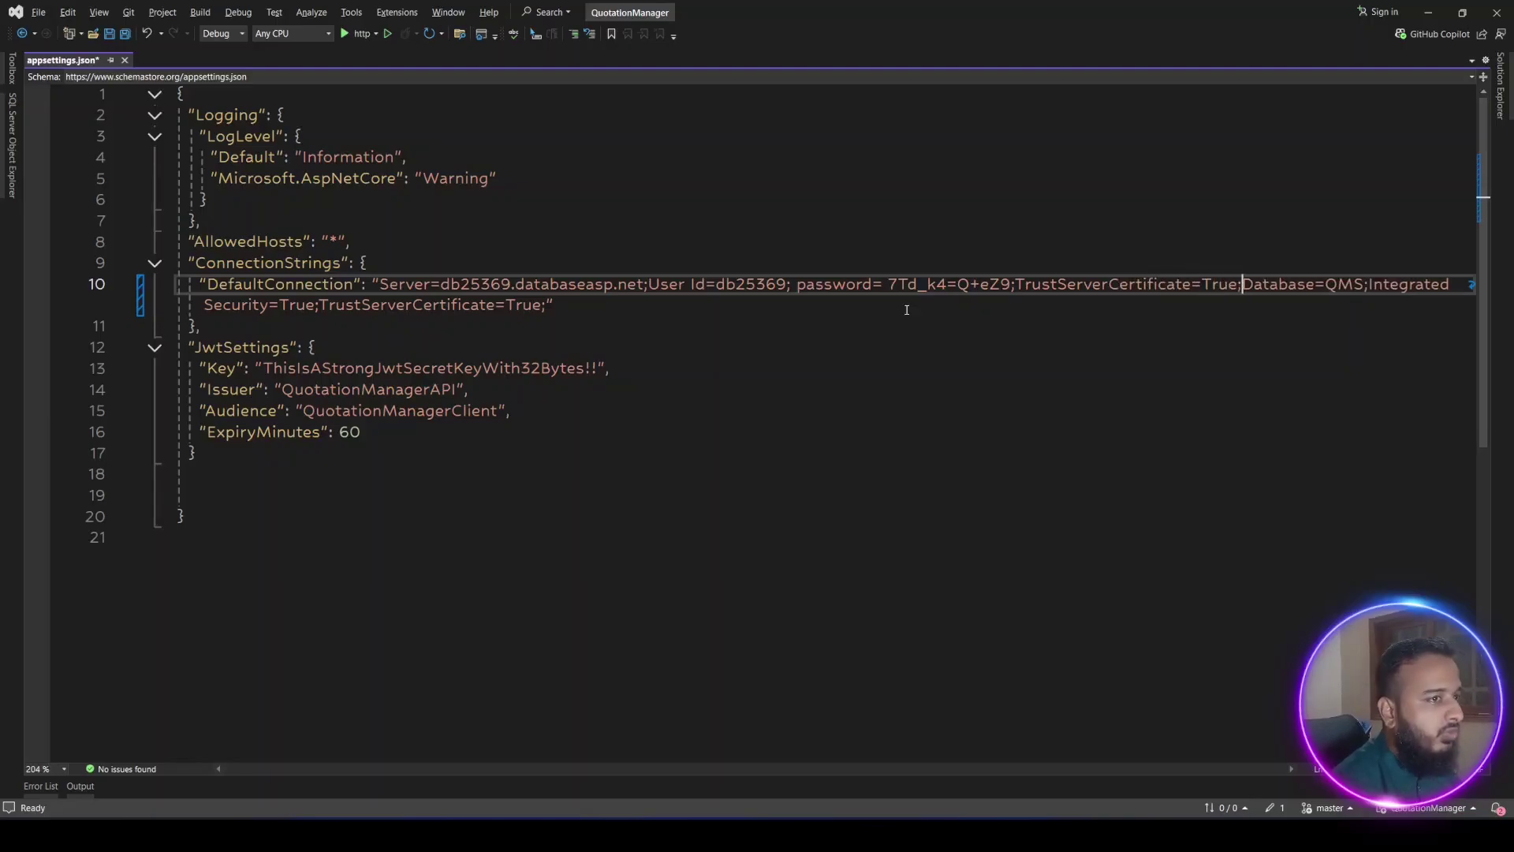
pyautogui.hotkey('ctrl', 's')
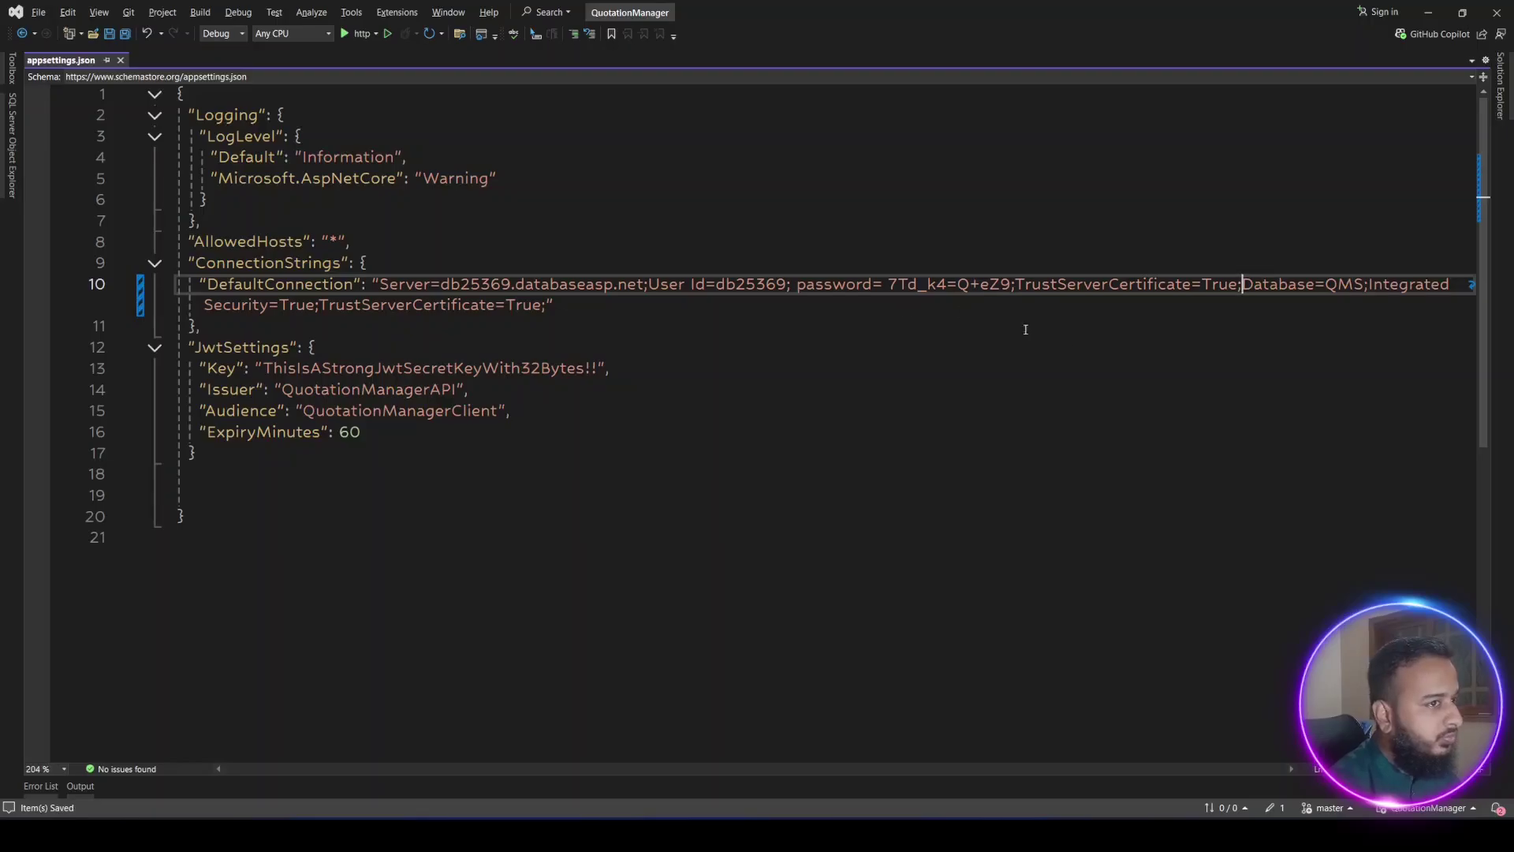
# Replace the database name QMS in the connection string with db25369, copied from the hosted database's details, and save the file
pyautogui.doubleClick(1346, 288)
pyautogui.hotkey('alt', 'Tab')
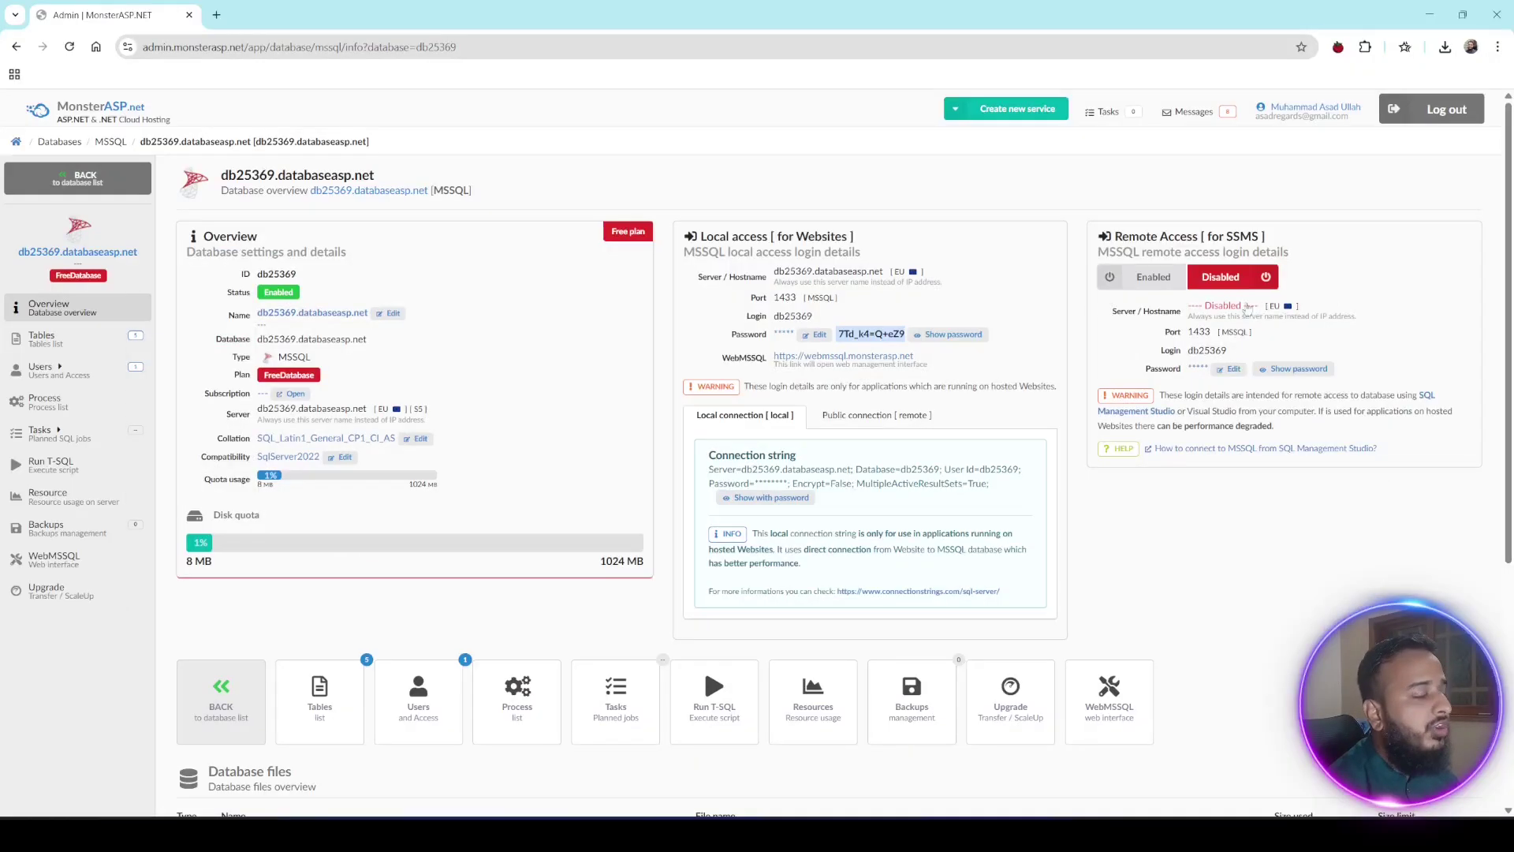
pyautogui.doubleClick(793, 315)
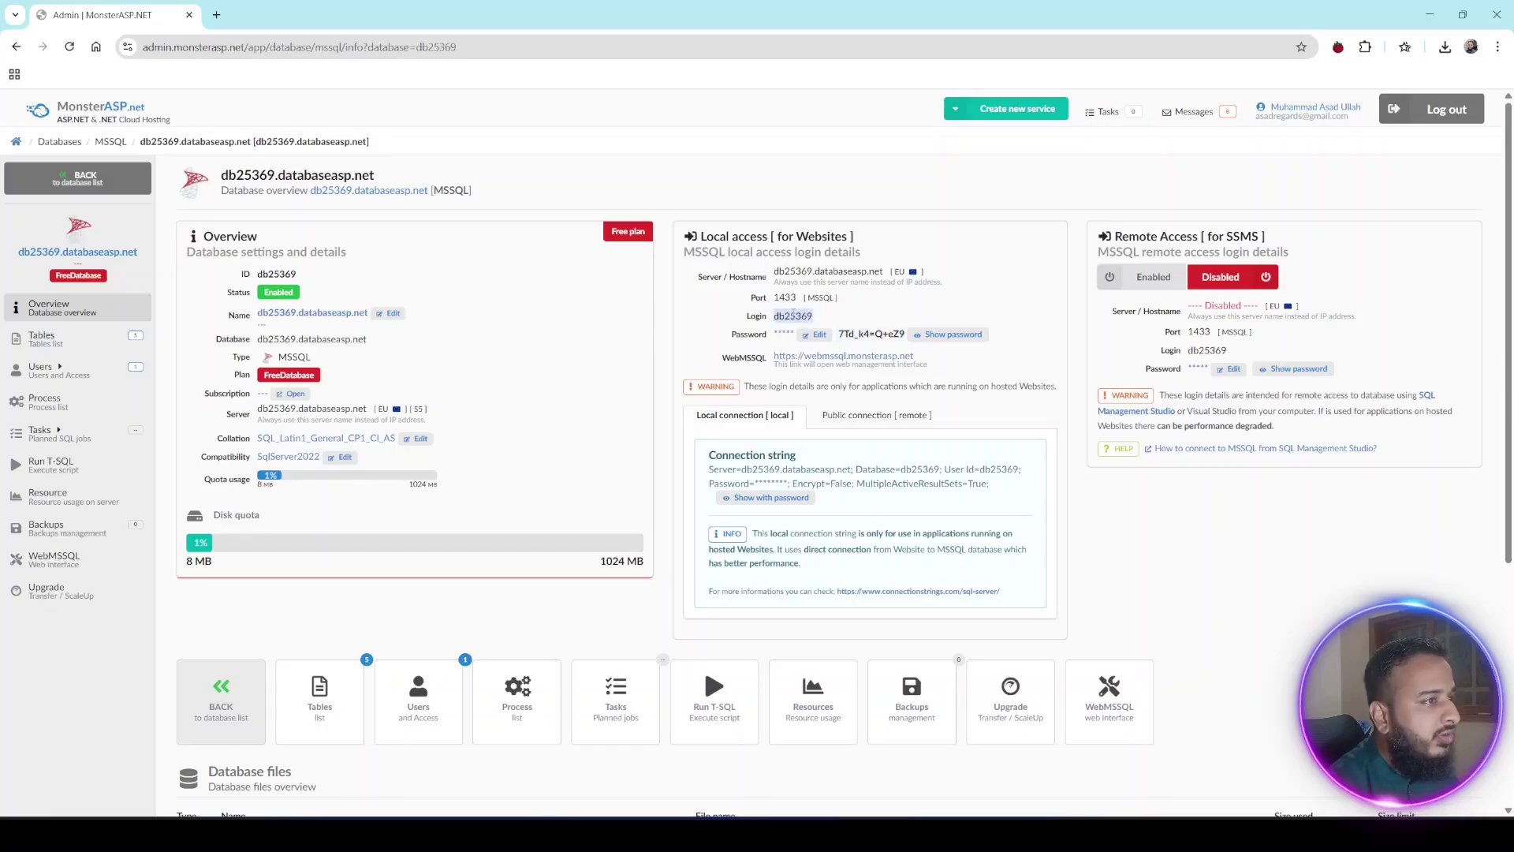
pyautogui.hotkey('alt', 'Tab')
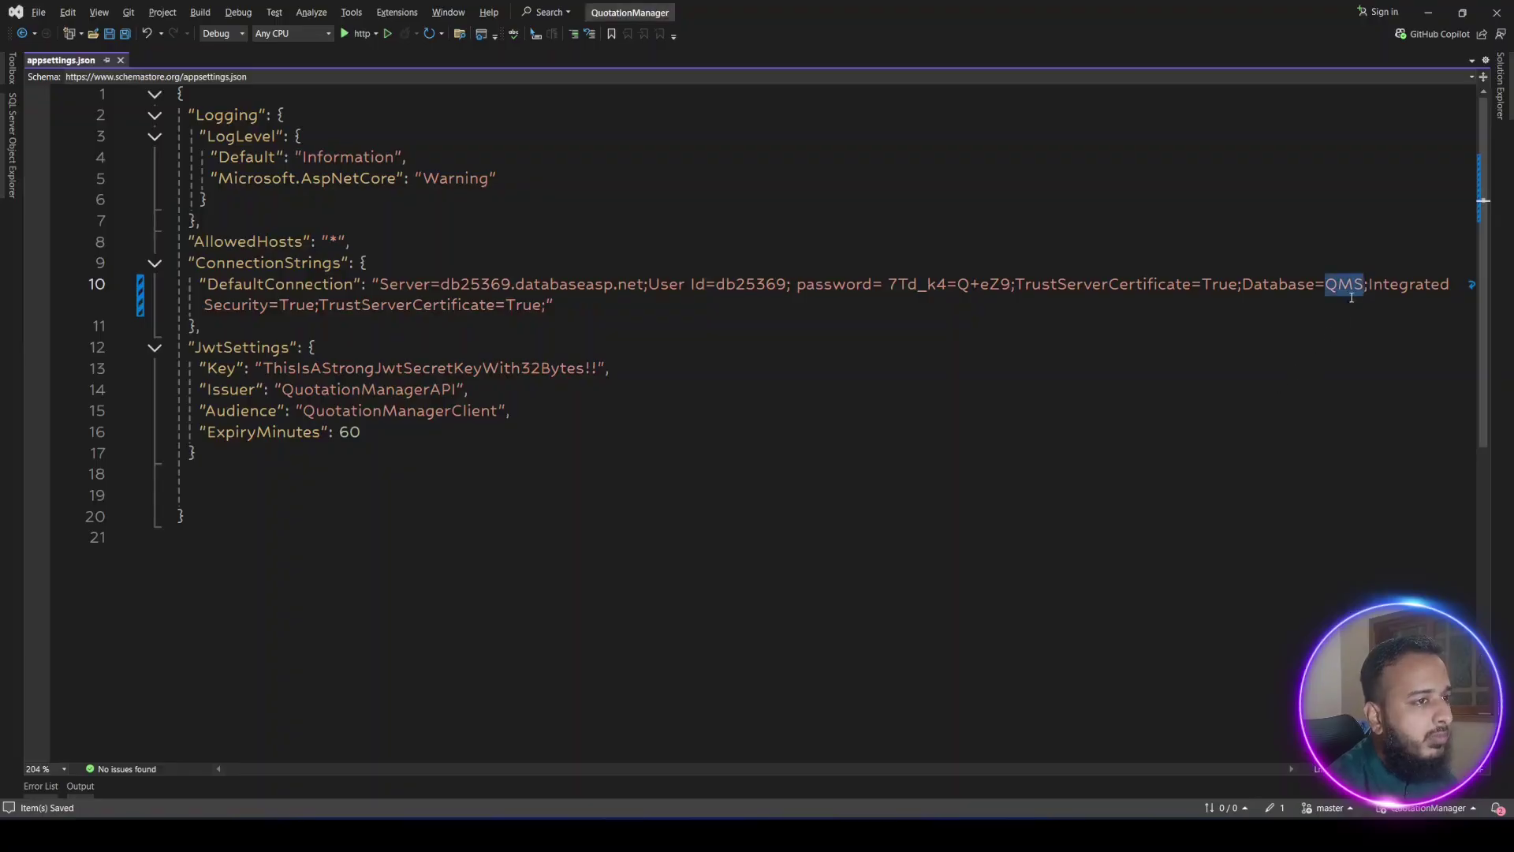
pyautogui.hotkey('ctrl', 'v')
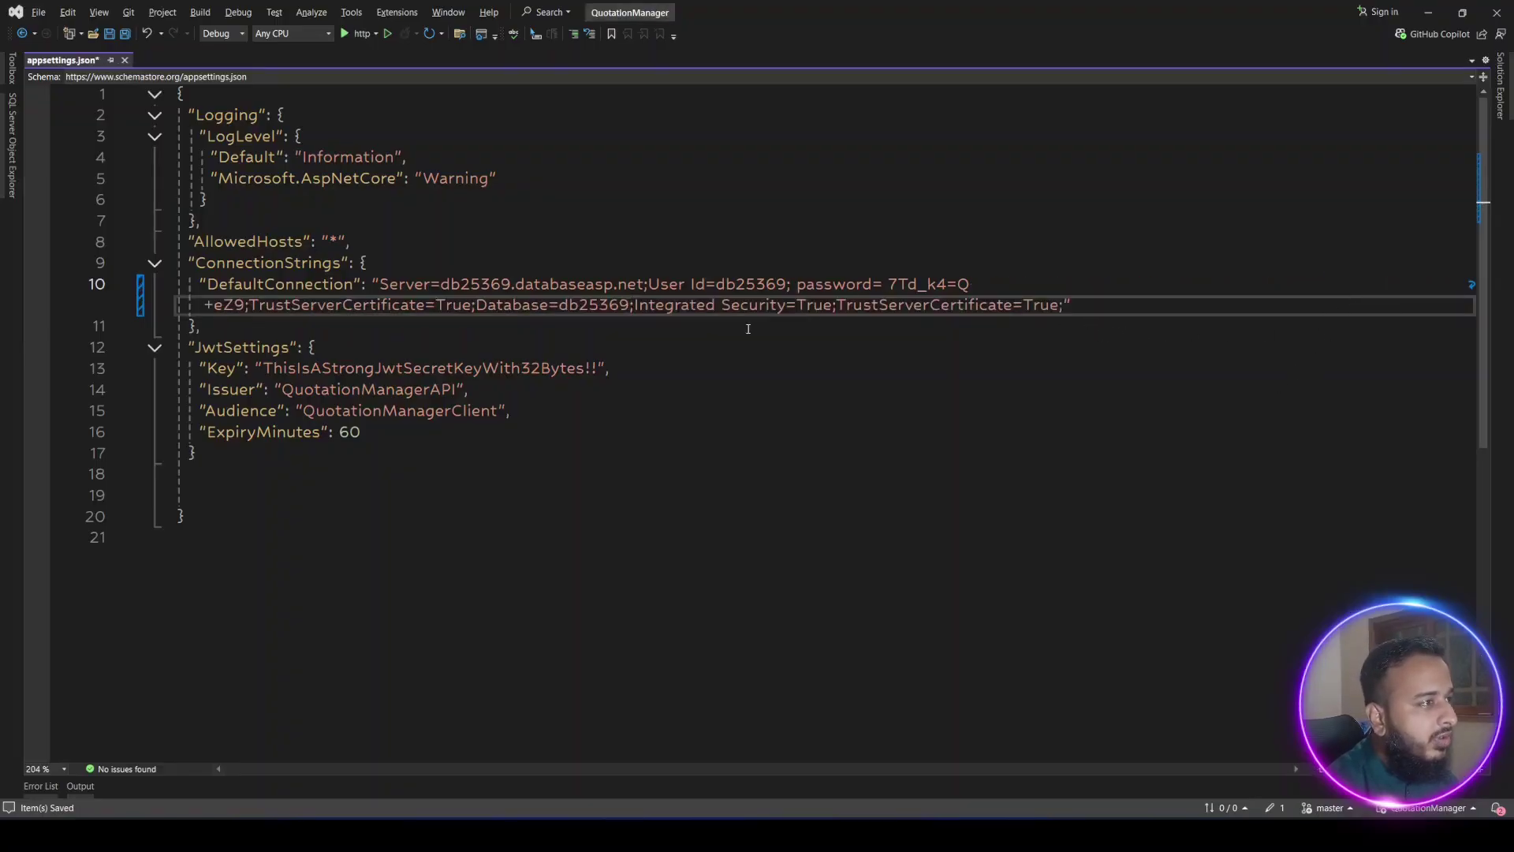
pyautogui.hotkey('ctrl', 's')
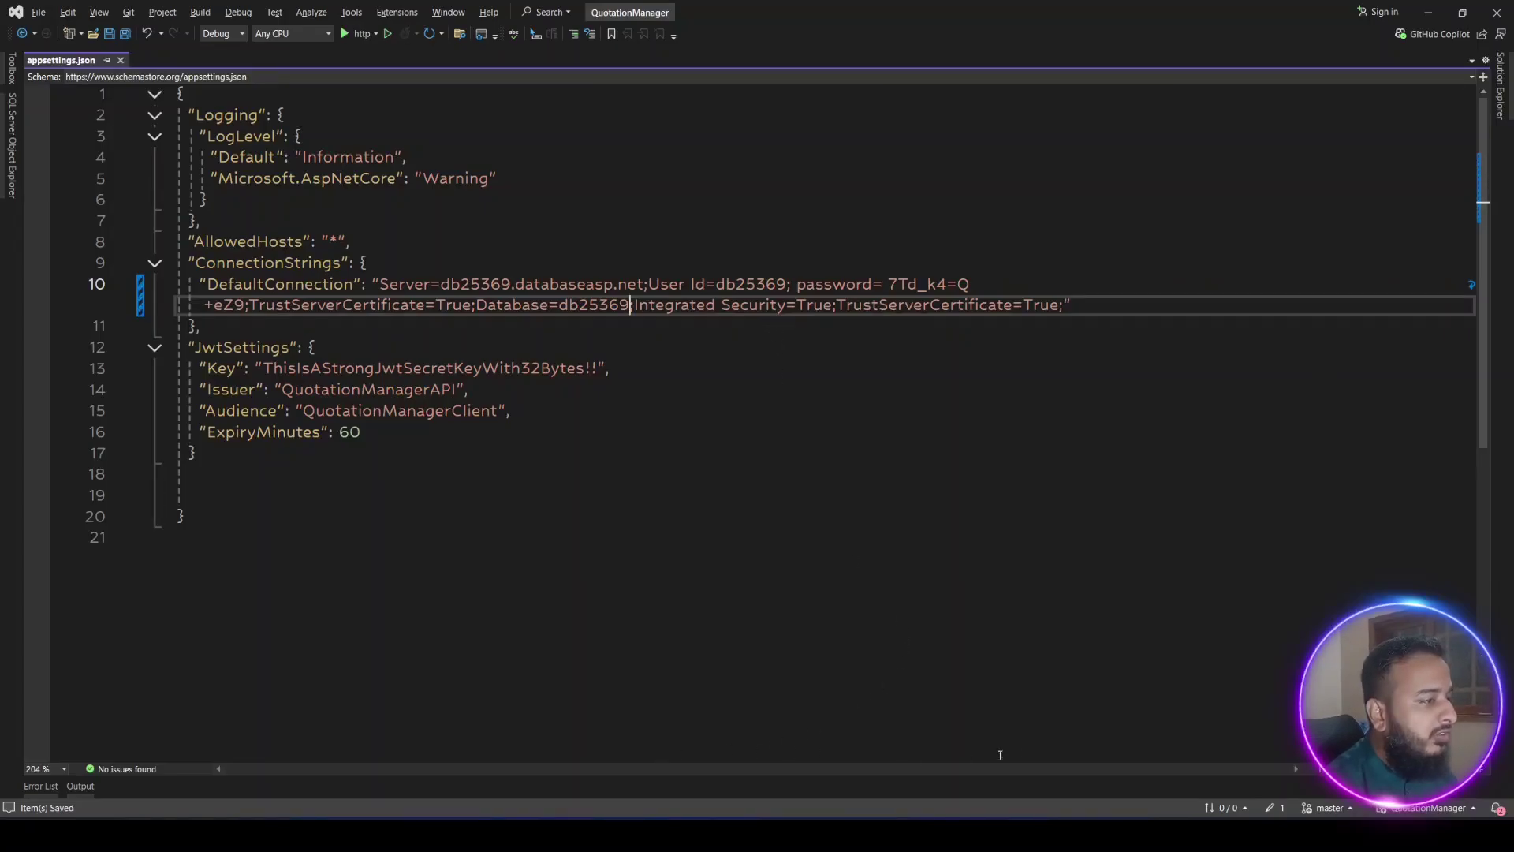
# Start a new publish profile for QuotationManager, choosing Import Profile as the publishing target
pyautogui.click(200, 12)
pyautogui.click(253, 165)
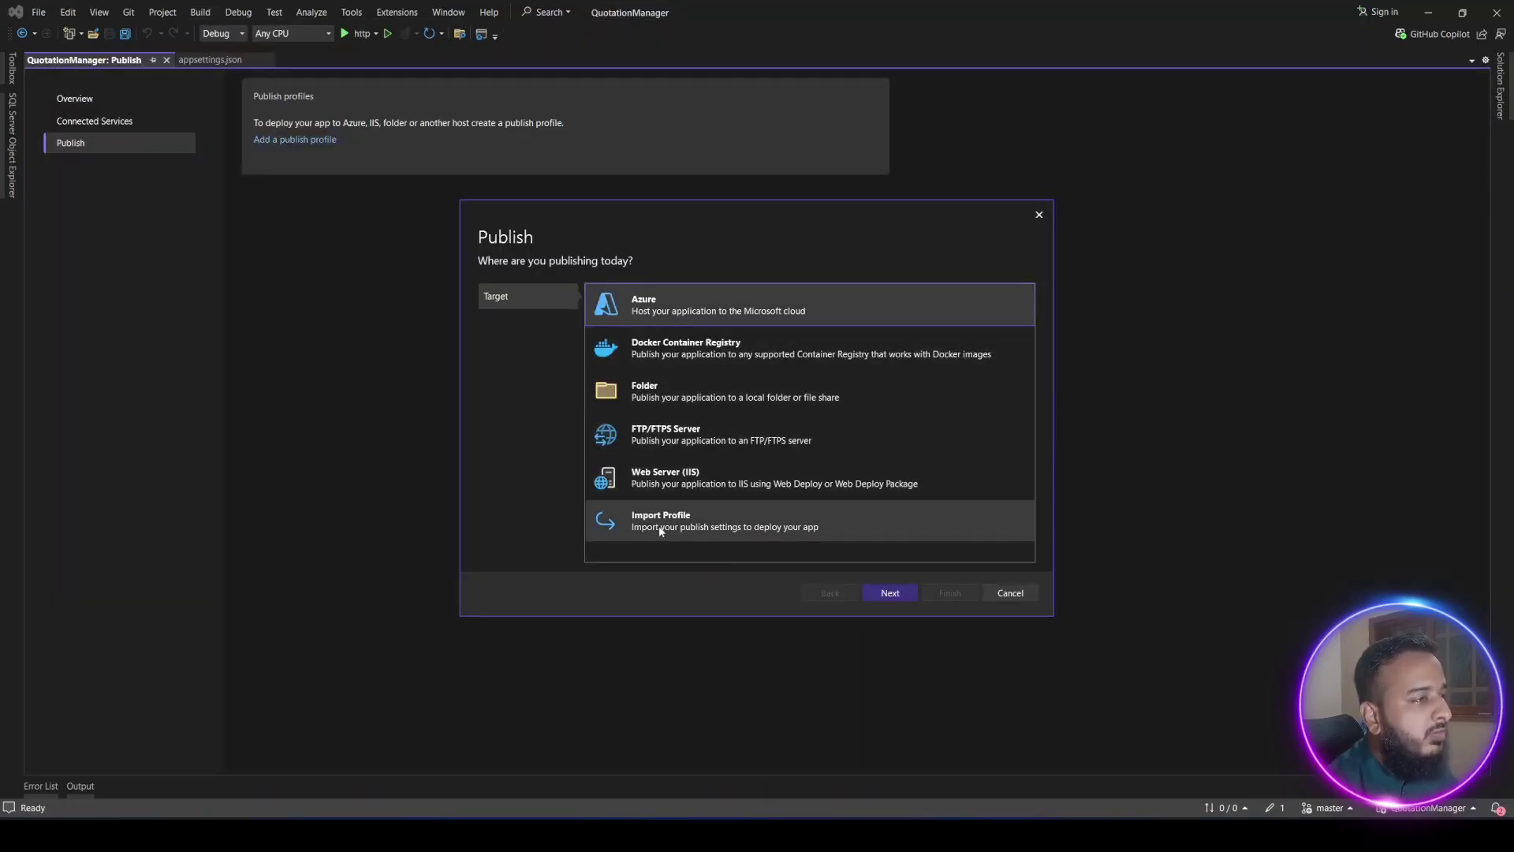
pyautogui.click(710, 527)
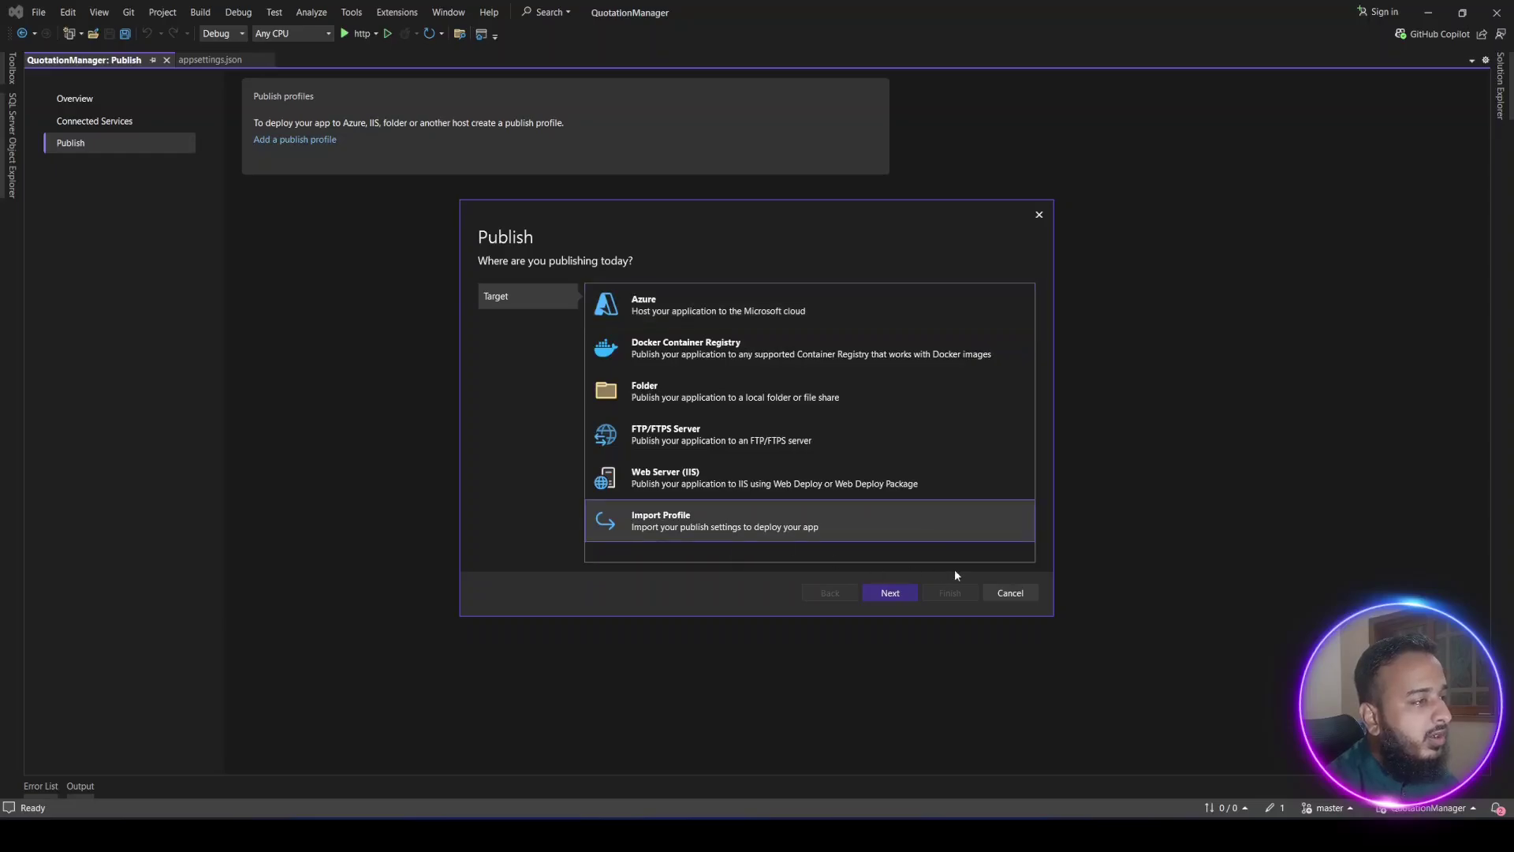
pyautogui.click(890, 593)
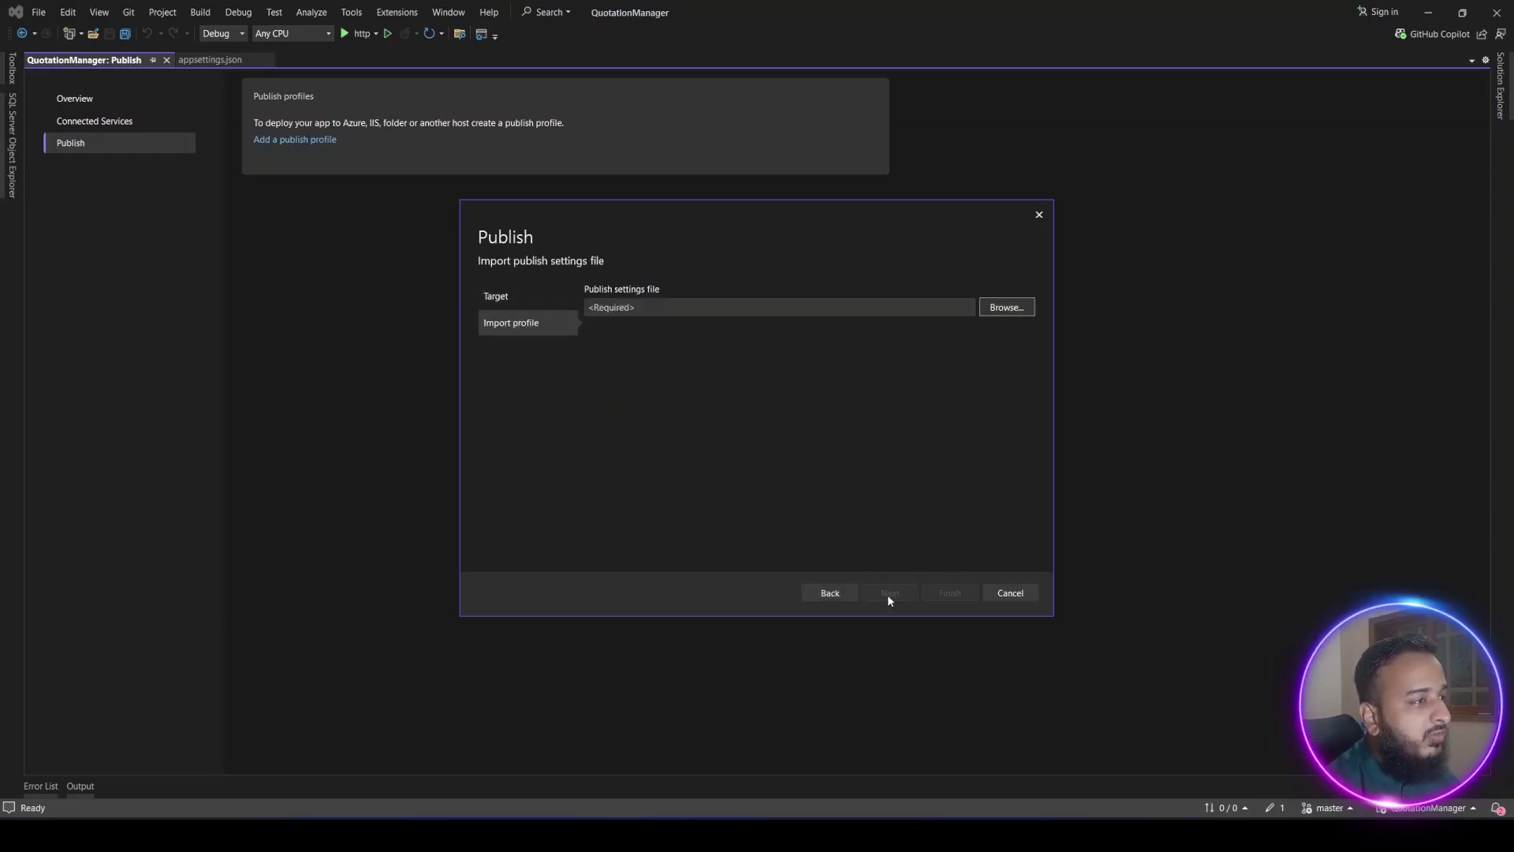
# Import the quotationmanager101.runasp.net-WebDeploy publish settings file from Downloads and finish creating the publish profile
pyautogui.click(1017, 313)
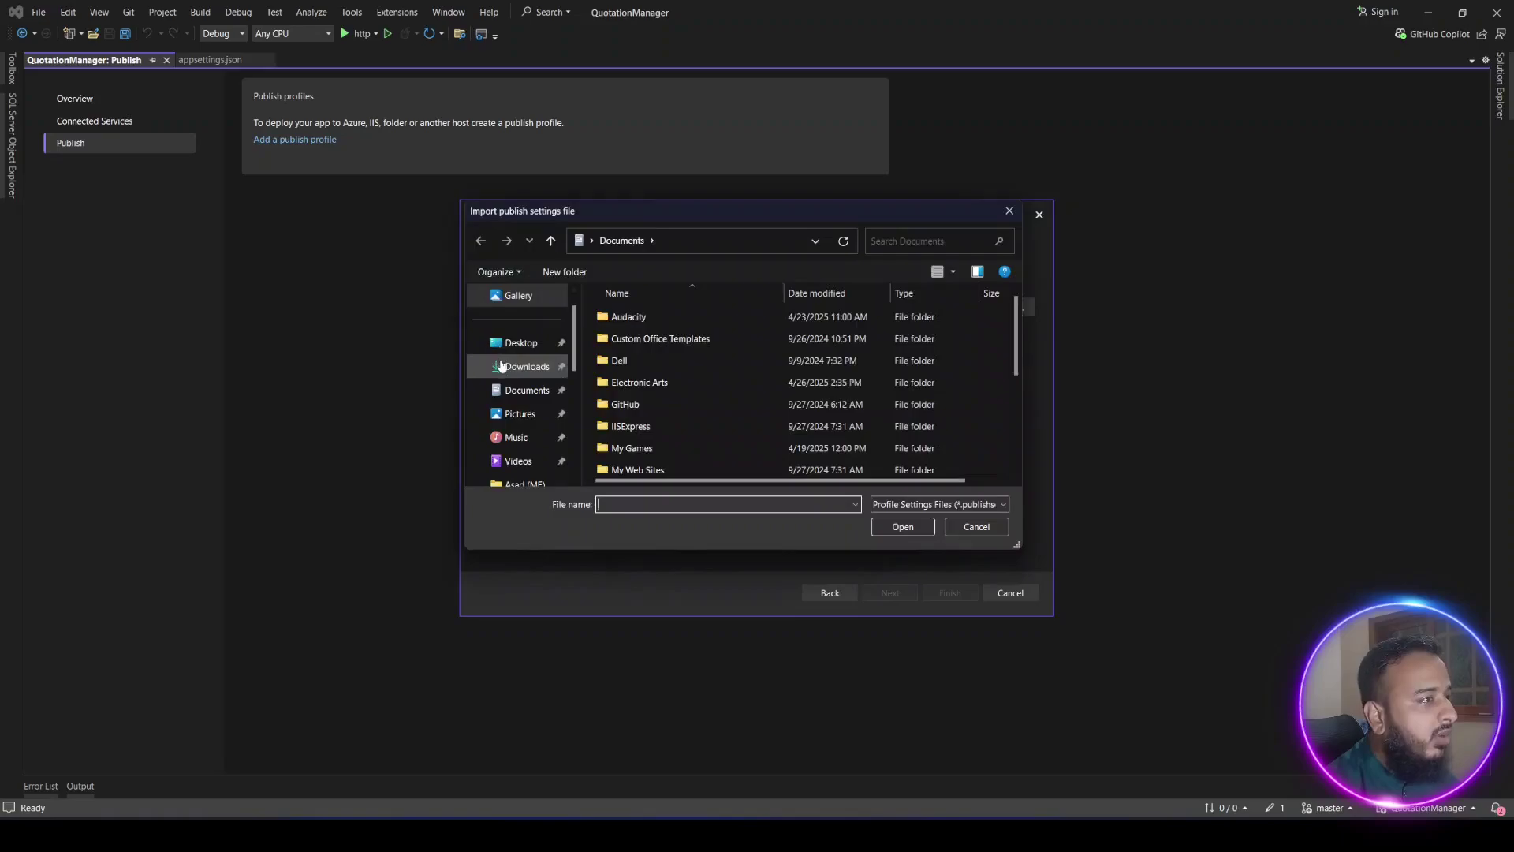
pyautogui.click(536, 360)
pyautogui.click(674, 382)
pyautogui.click(903, 527)
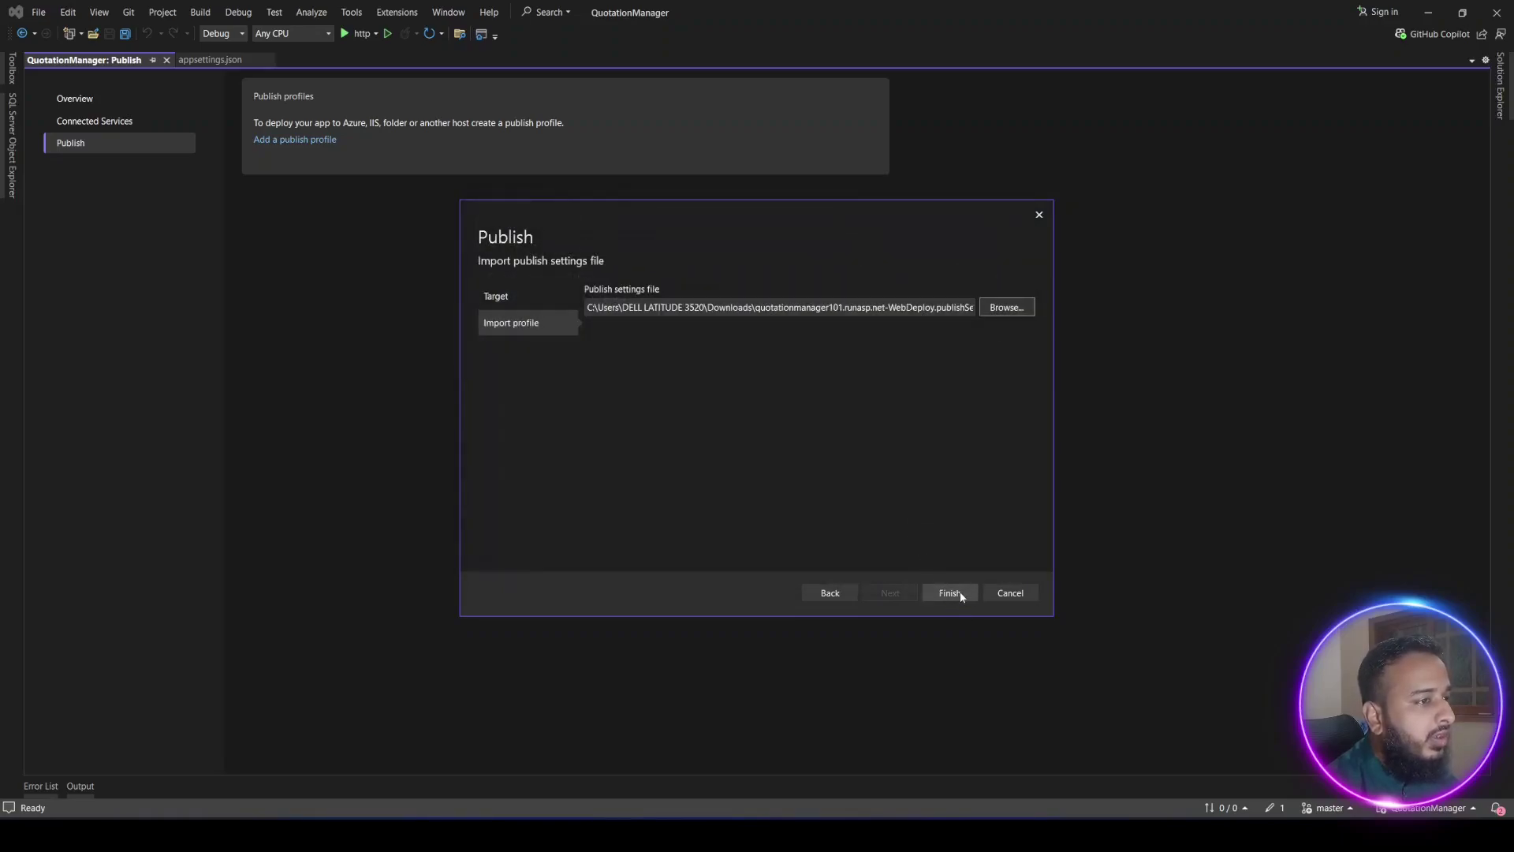
pyautogui.click(962, 597)
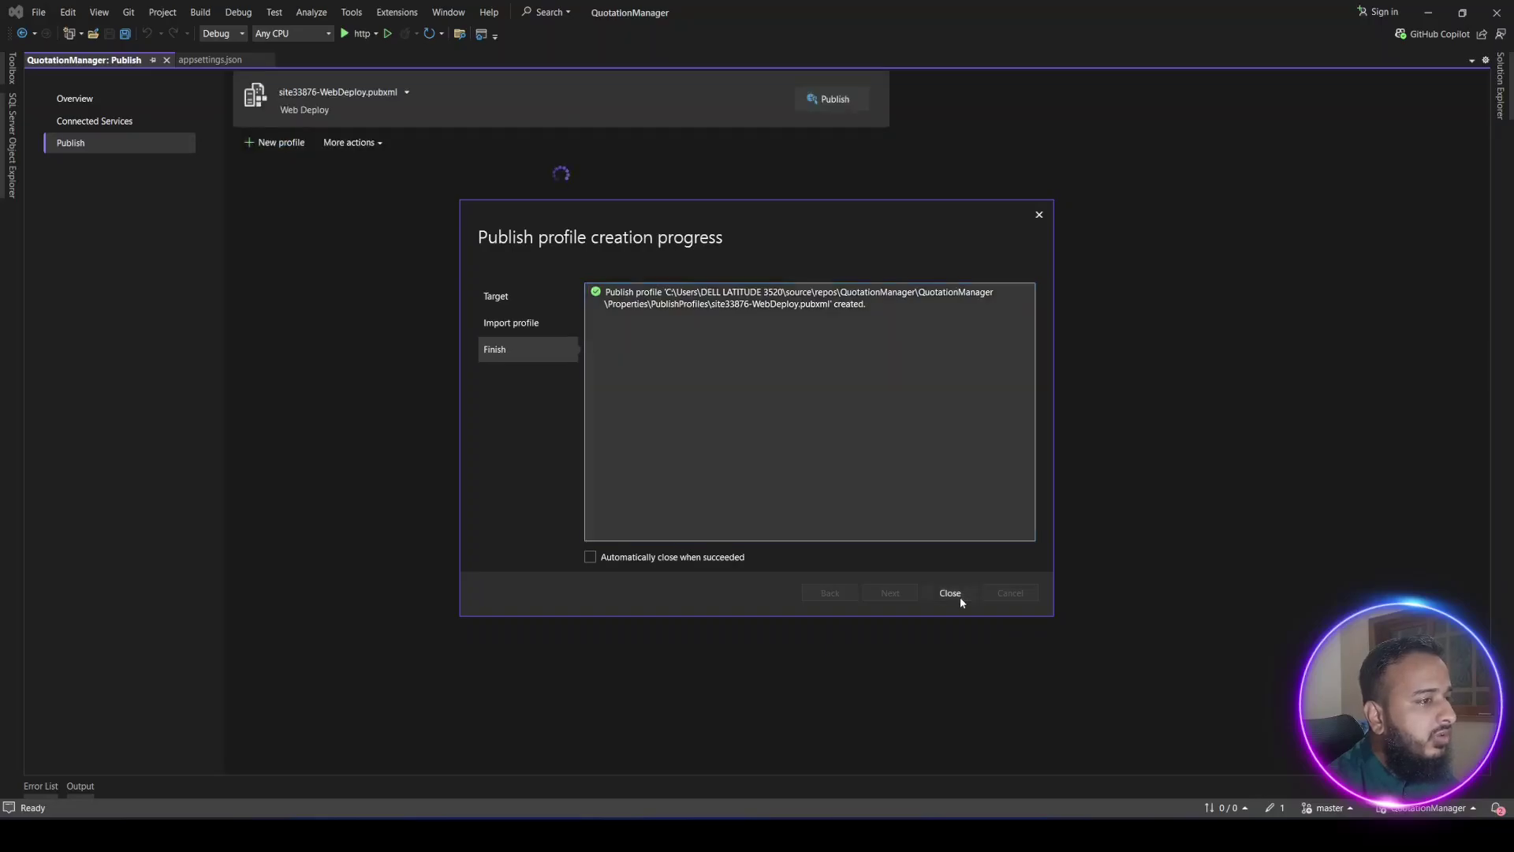
pyautogui.click(959, 597)
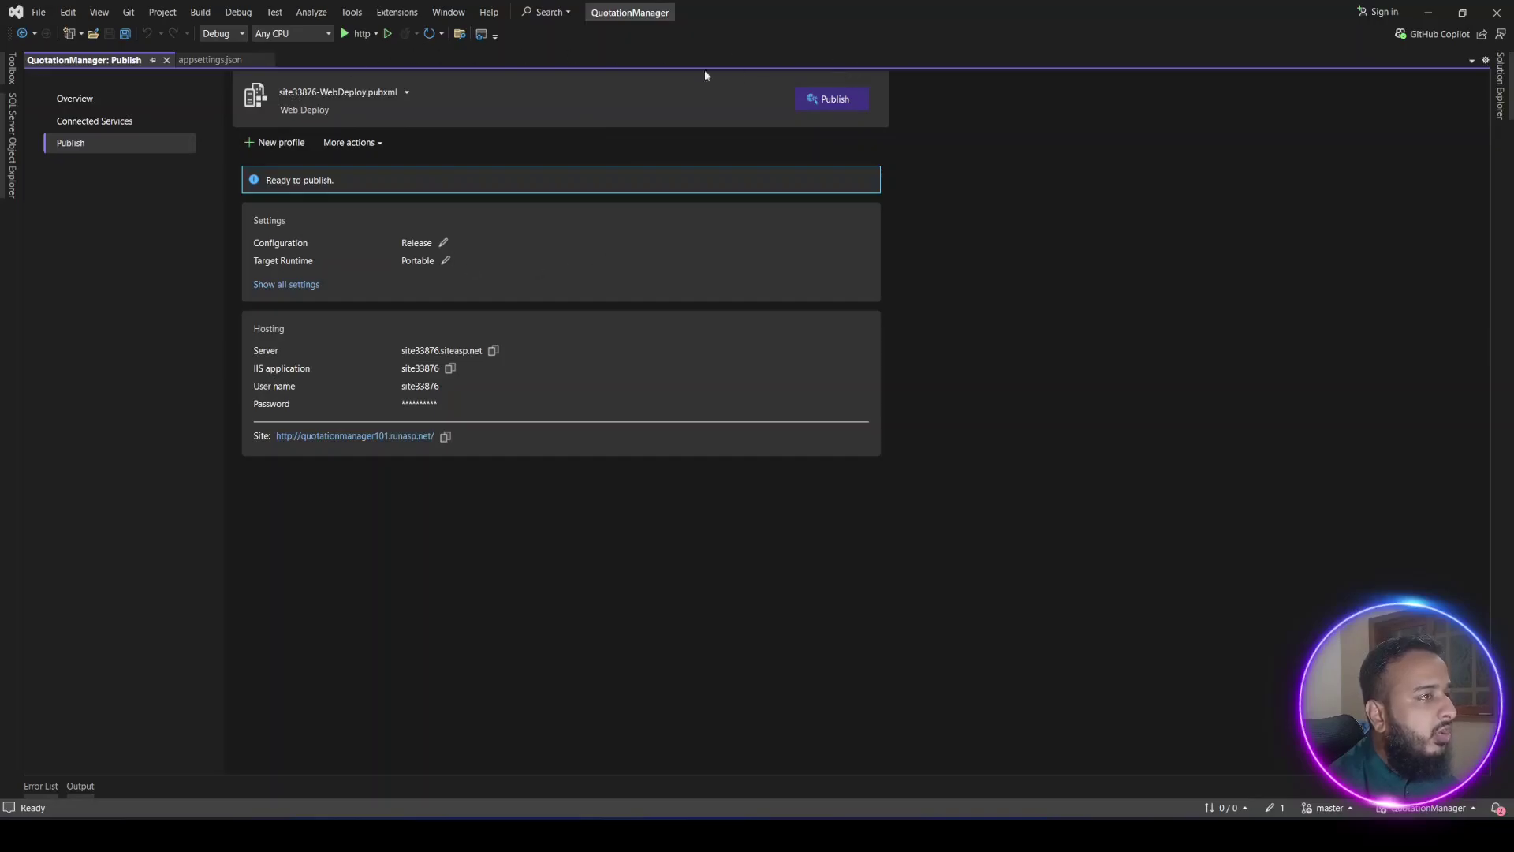
# Publish the project with the imported Web Deploy profile and check the live site's address in the browser
pyautogui.click(839, 99)
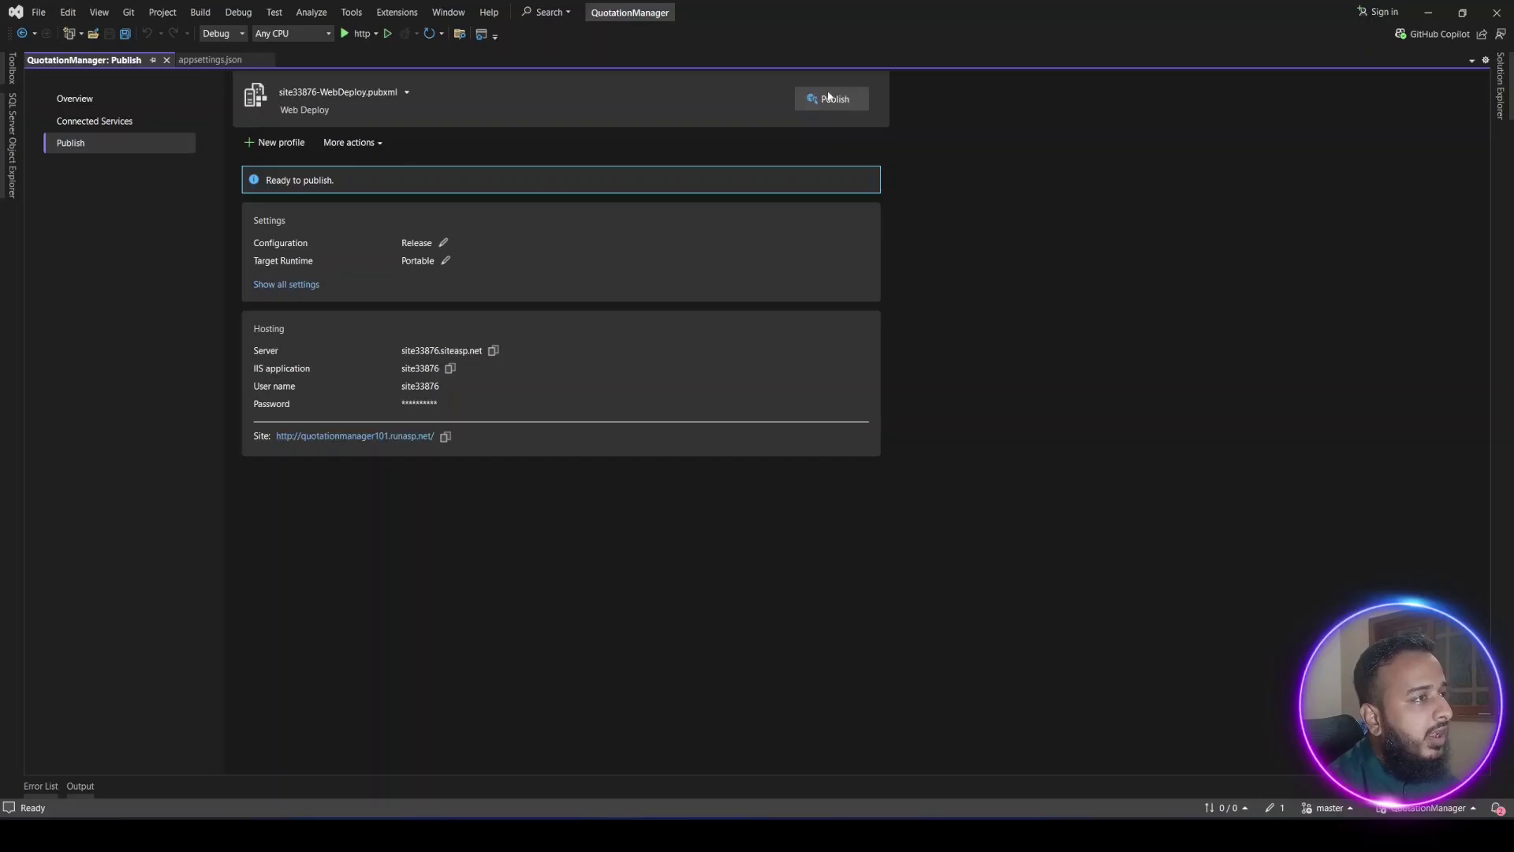
pyautogui.click(828, 97)
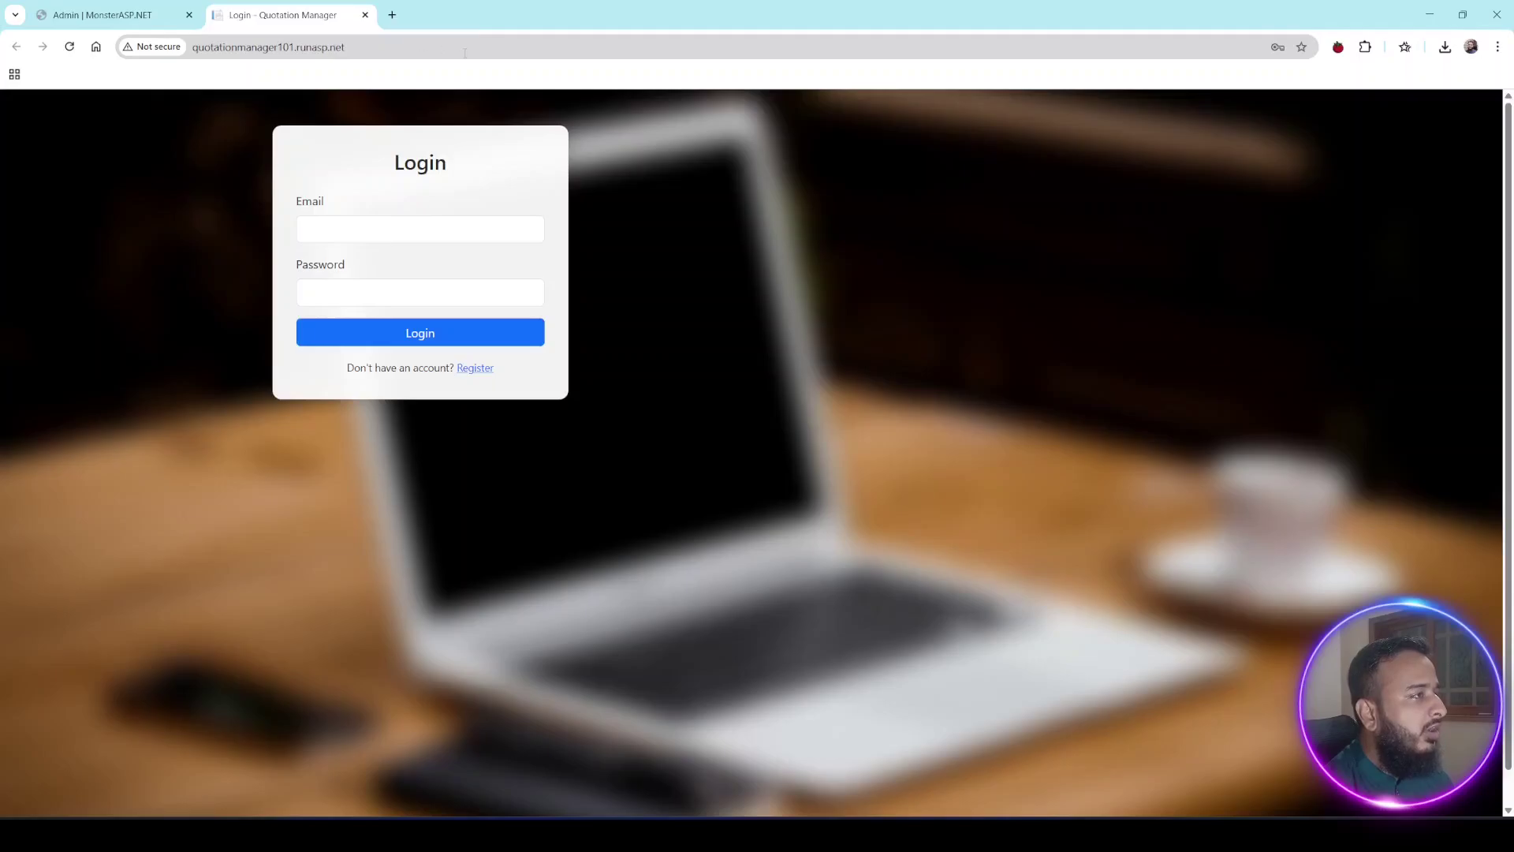
pyautogui.moveTo(464, 53); pyautogui.dragTo(160, 55)
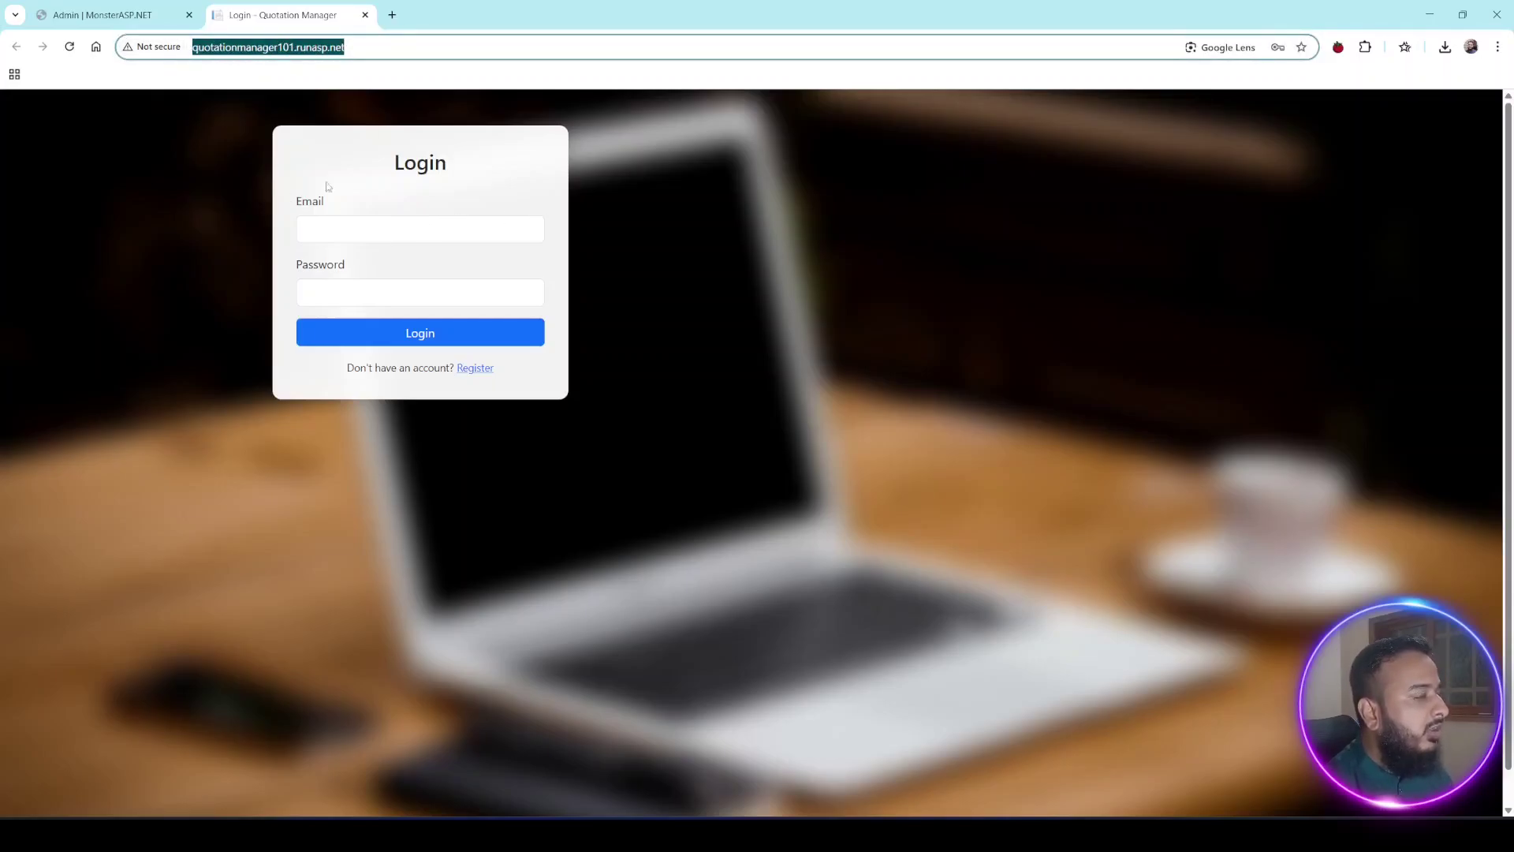
pyautogui.click(751, 292)
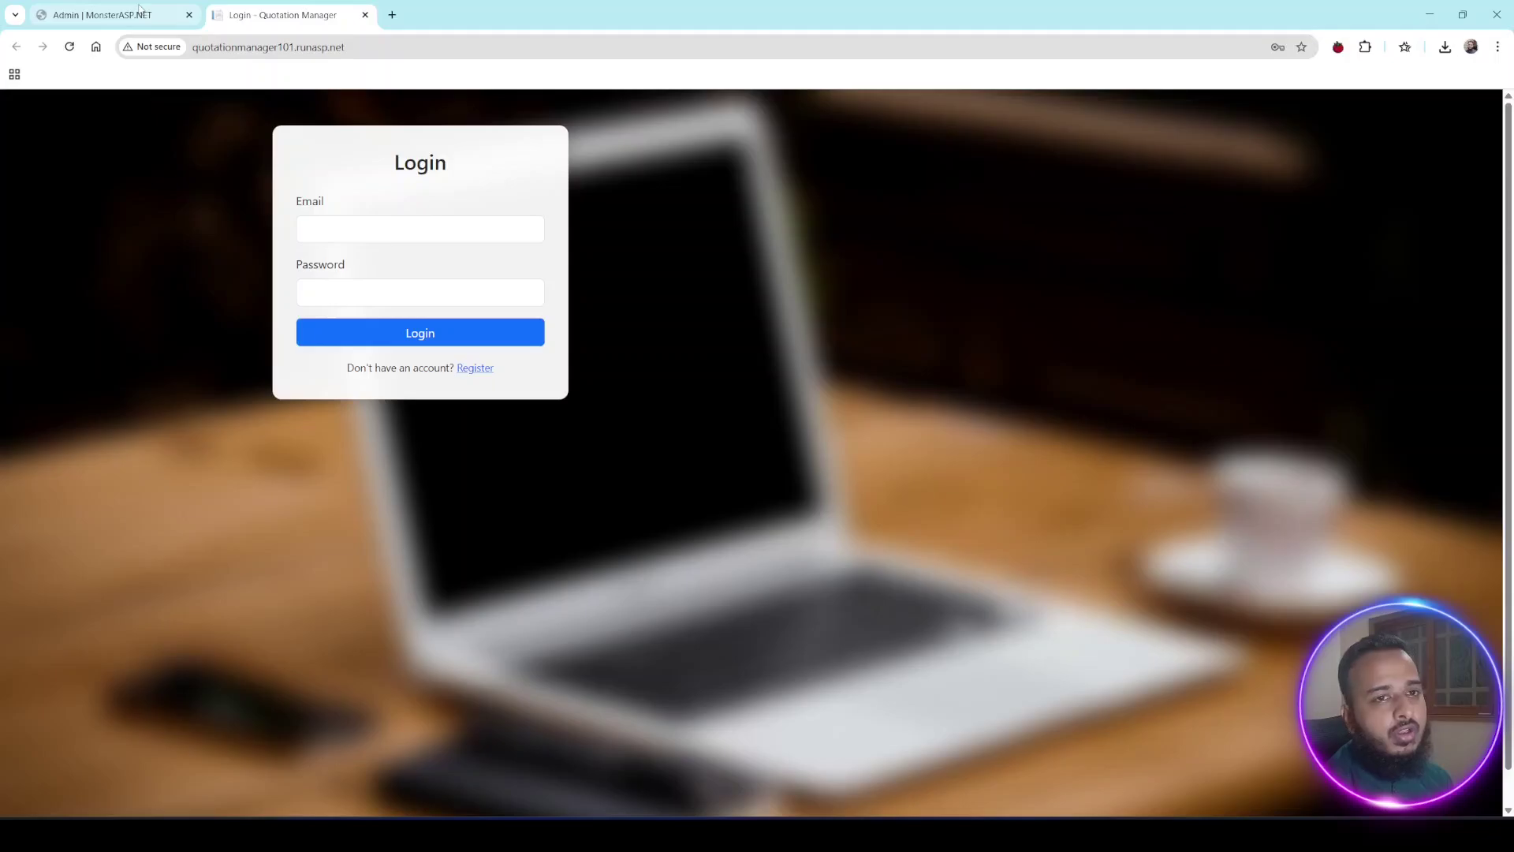
# Return to the MonsterASP.NET admin site and open its dashboard
pyautogui.moveTo(139, 8)
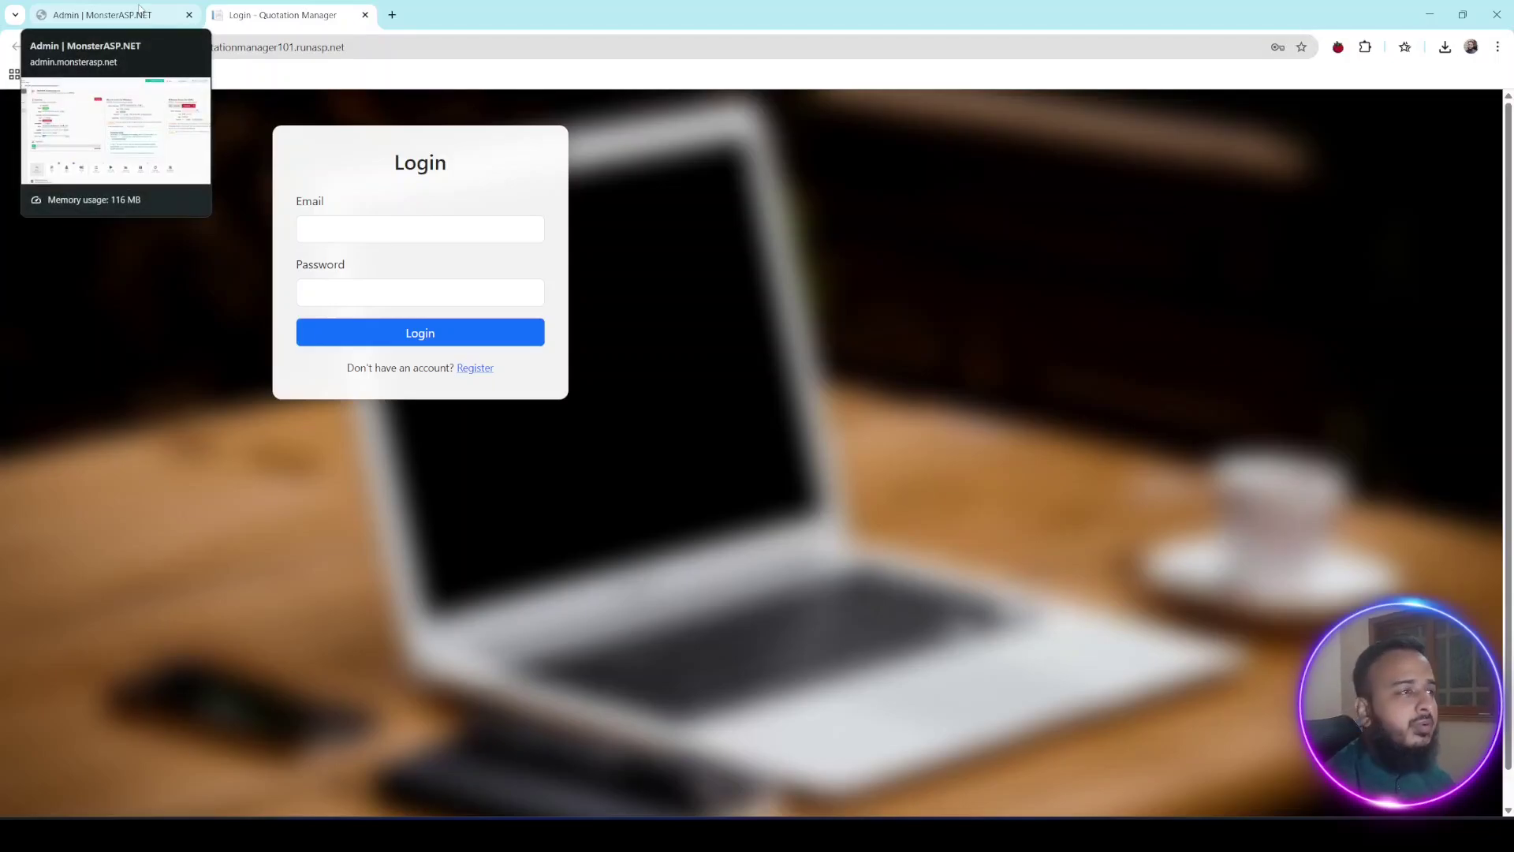
pyautogui.click(139, 9)
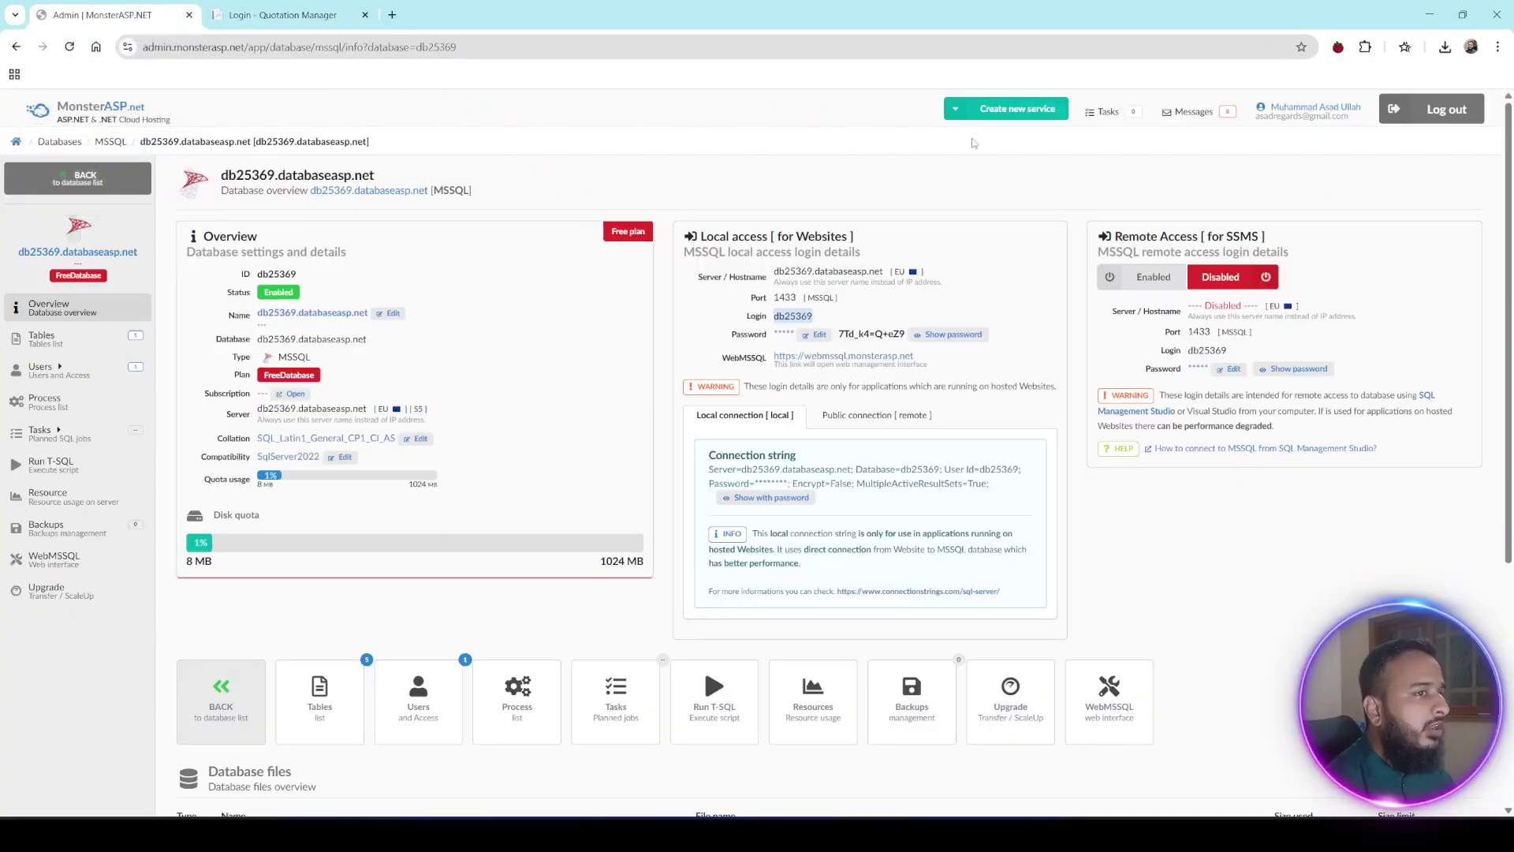
pyautogui.click(63, 114)
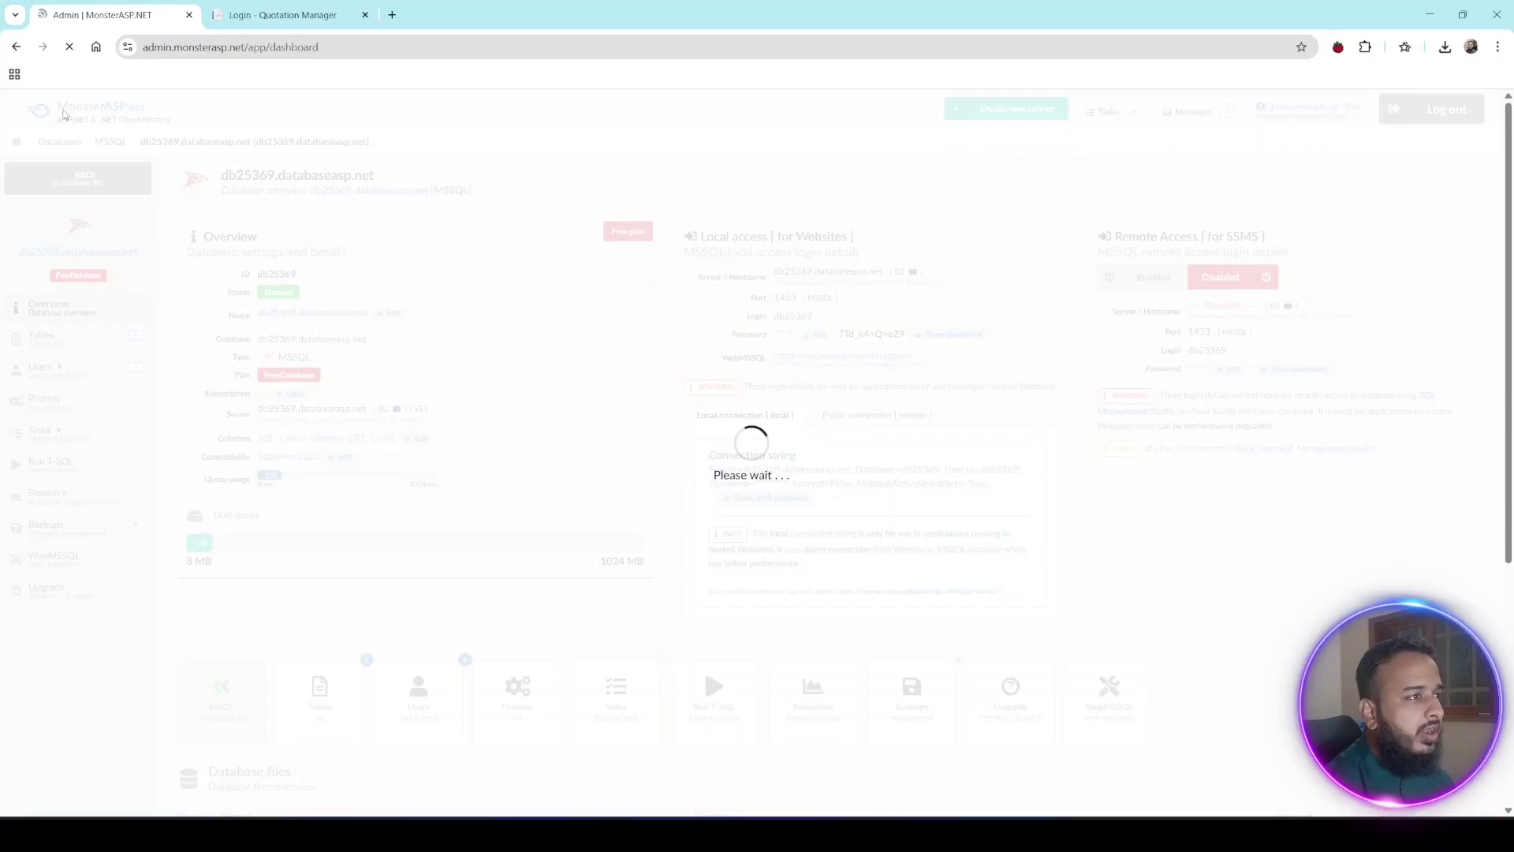
pyautogui.click(392, 14)
pyautogui.write('m')
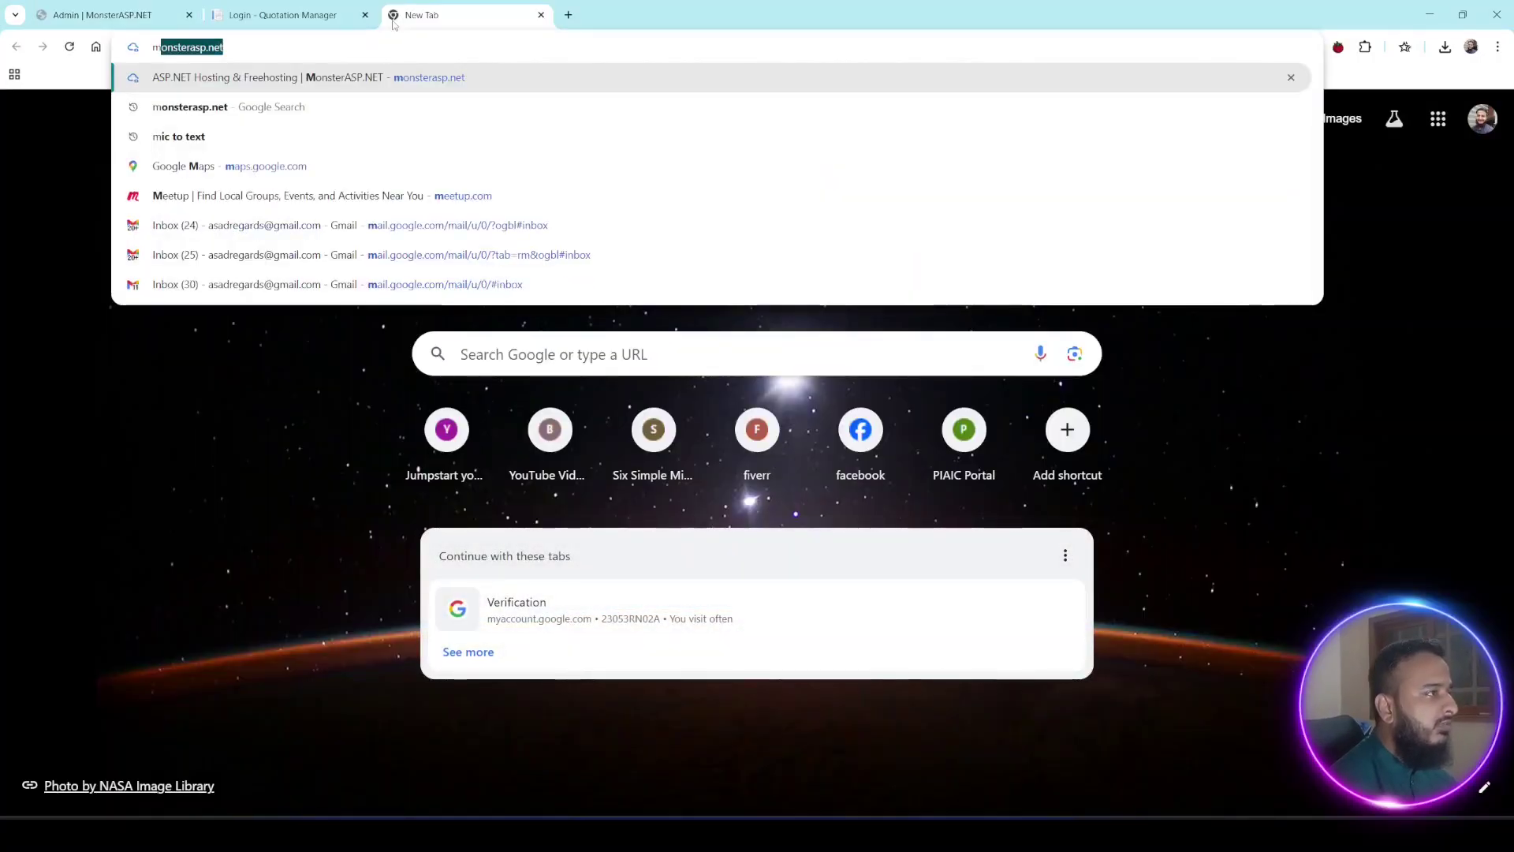
pyautogui.press('Delete')
# Open monsterasp.net in an incognito window and examine the features and prices of its hosting plans
pyautogui.hotkey('ctrl', 'shift', 'n')
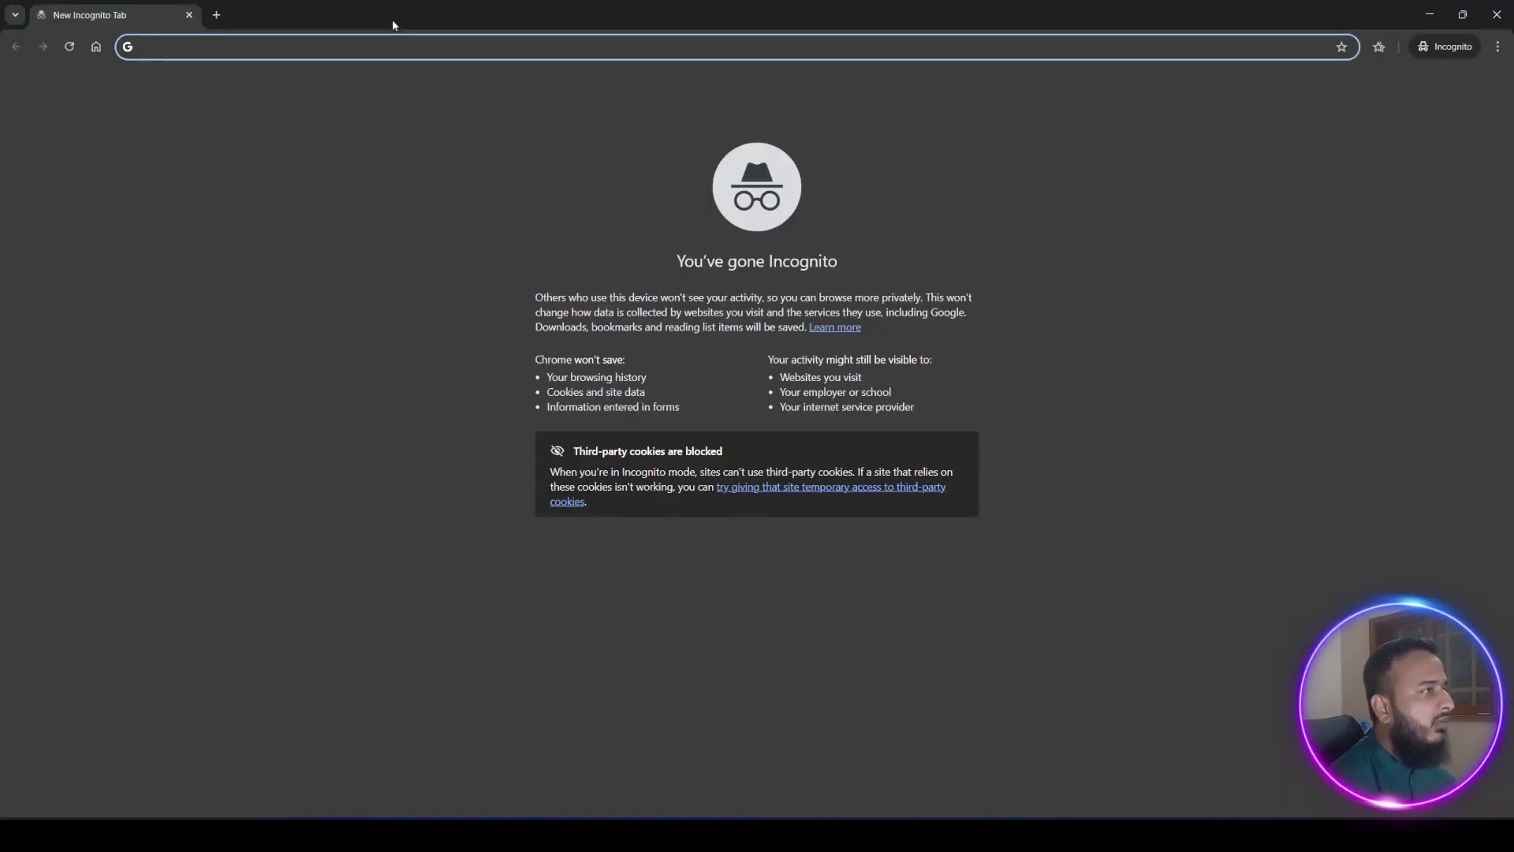
pyautogui.write('mon')
pyautogui.press('Return')
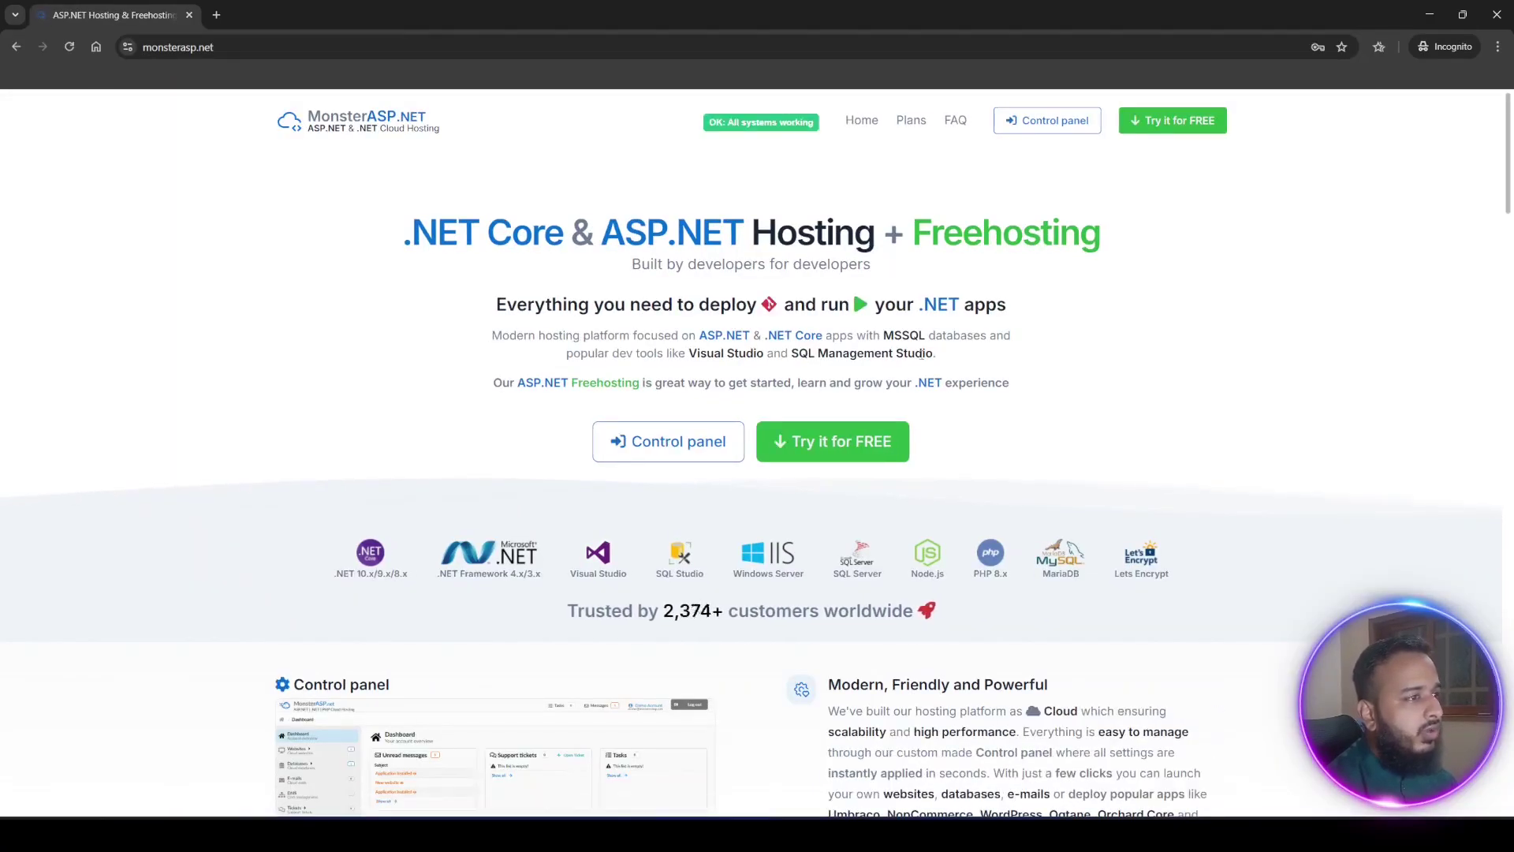
pyautogui.click(912, 120)
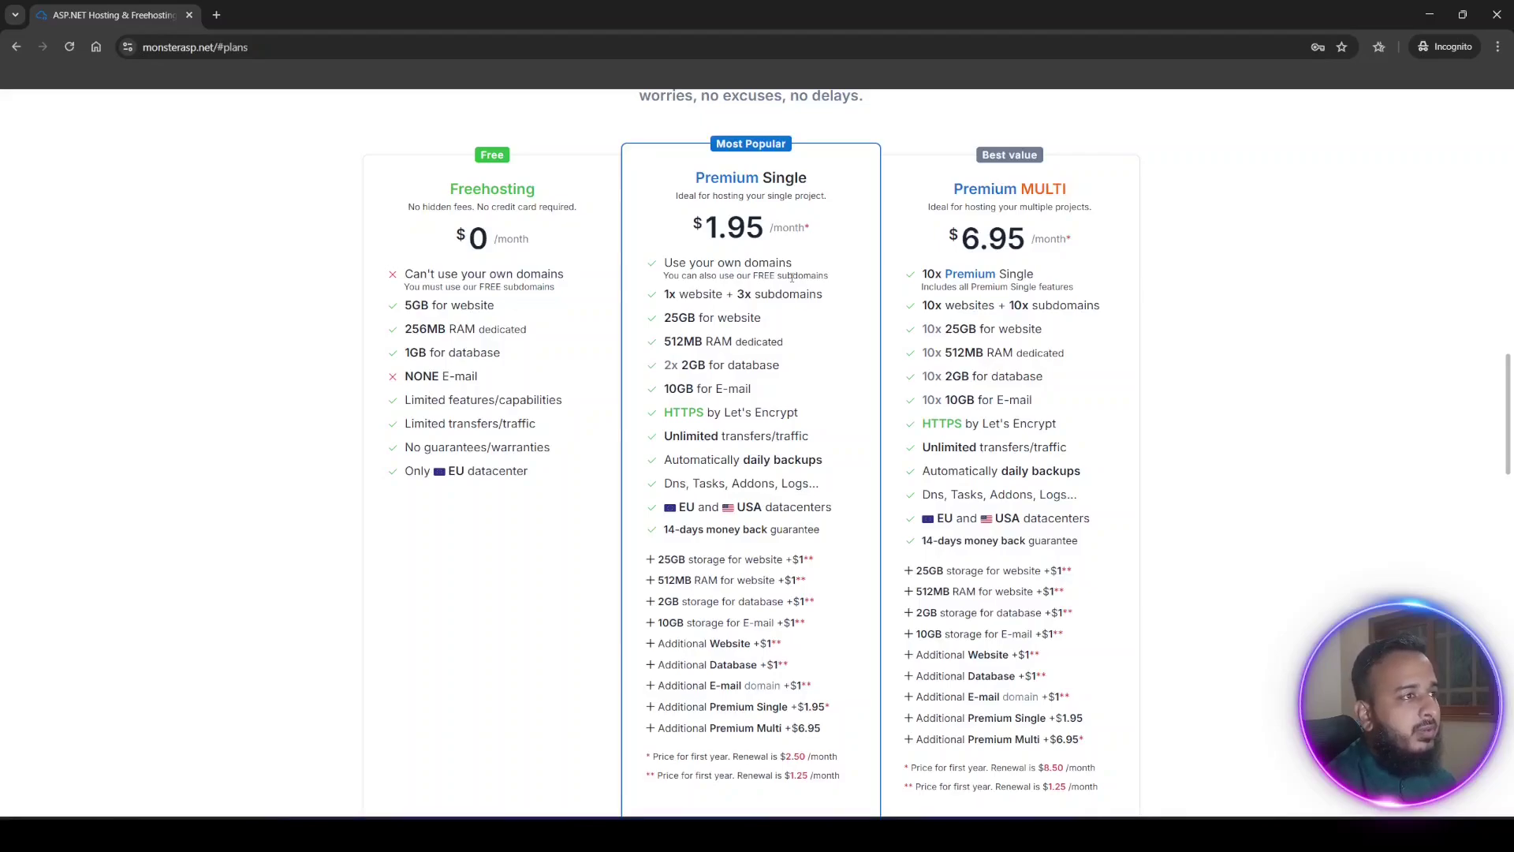
pyautogui.scroll(-3, 792, 277)
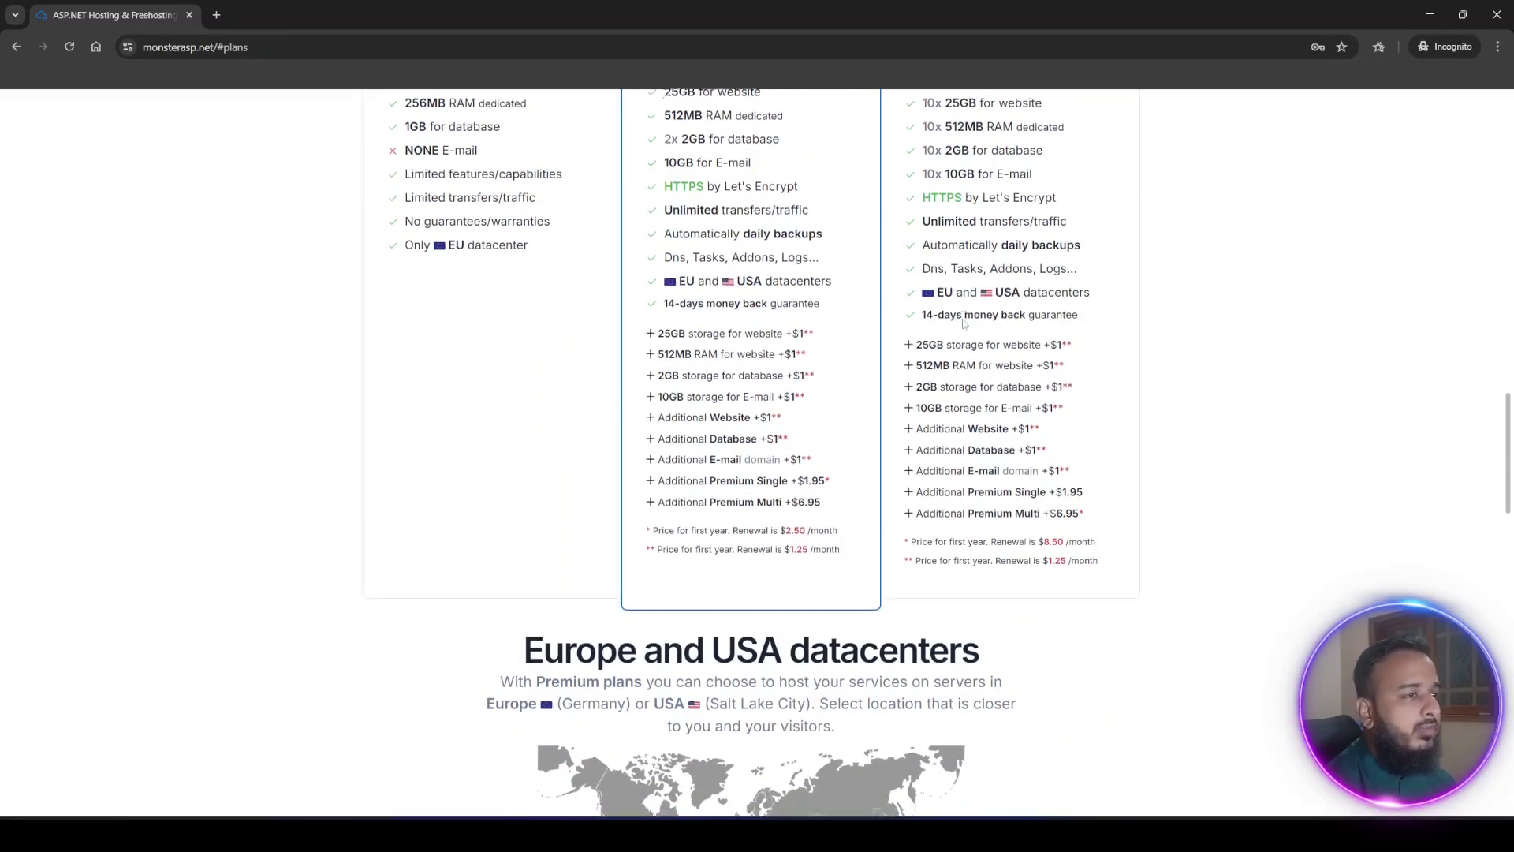
pyautogui.scroll(-5, 964, 319)
pyautogui.scroll(4, 964, 318)
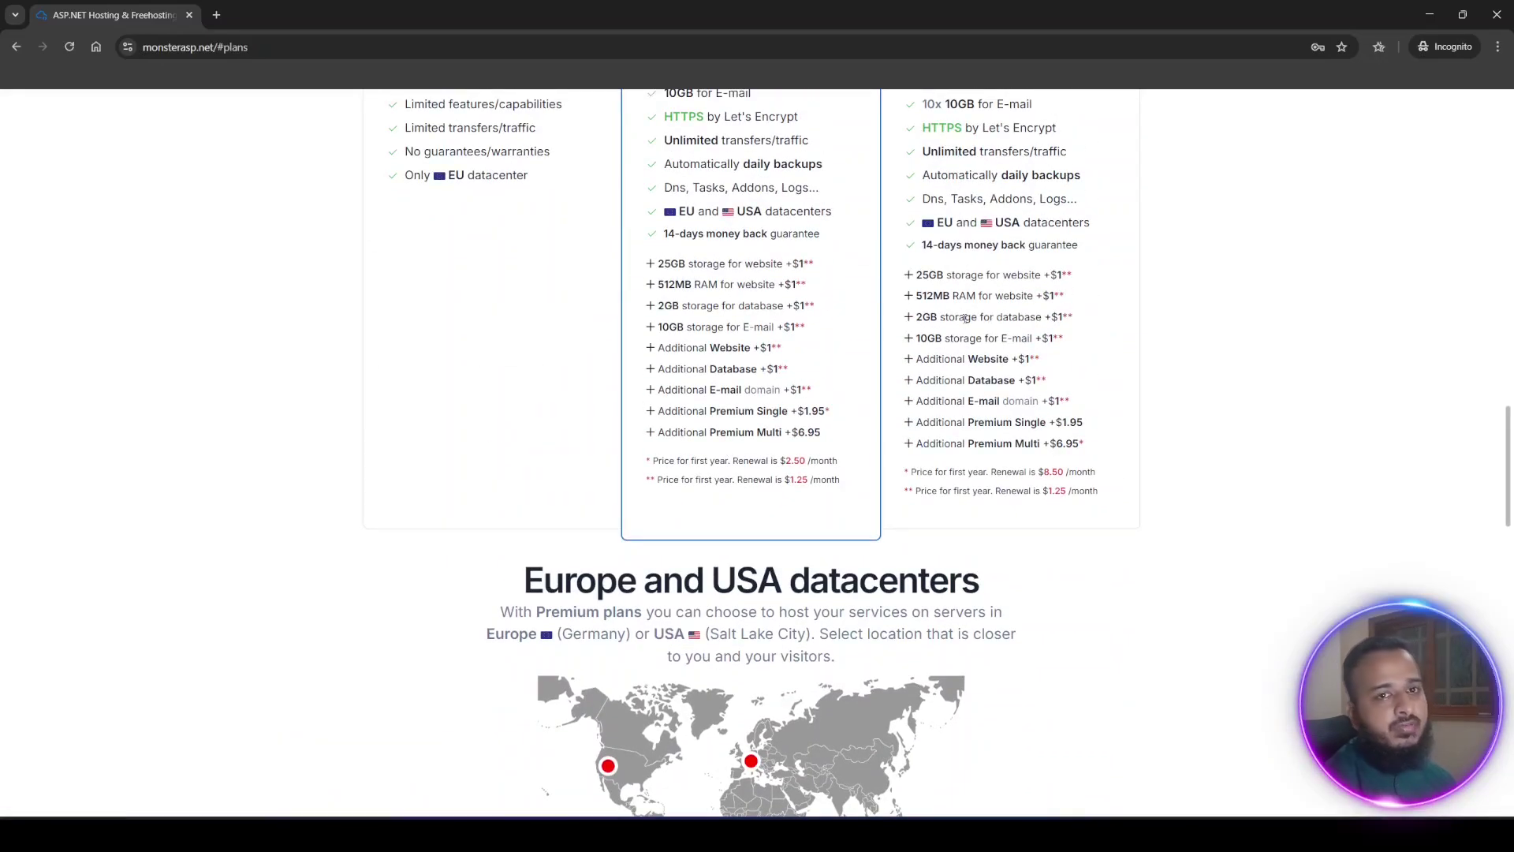